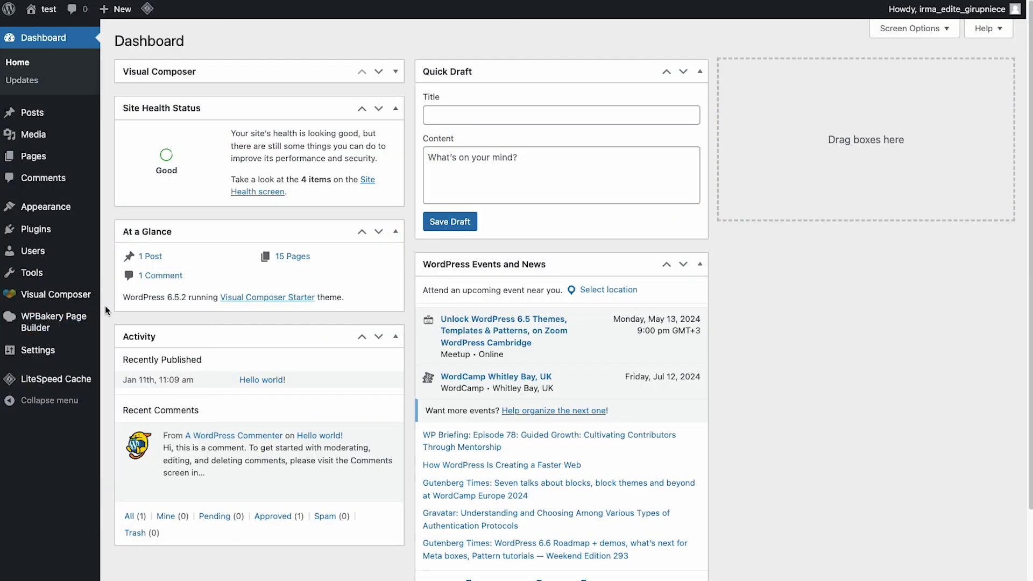
Bring up the WPBakery Page Builder submenu in the admin sidebar
{"action": "mouse_move", "coordinate": [36, 328]}
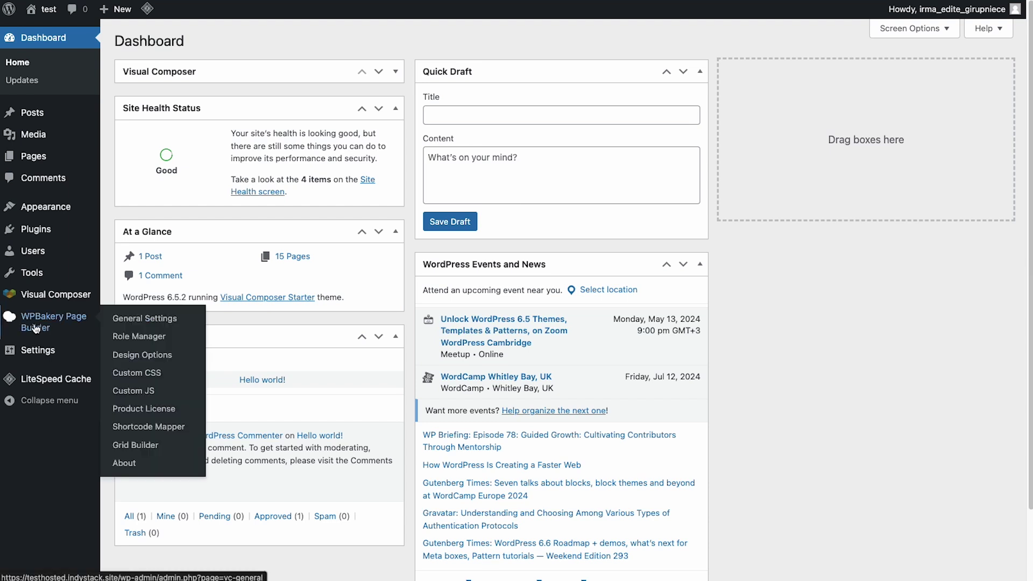
Save the WPBakery General Settings with Auto save left enabled
{"action": "left_click", "coordinate": [36, 328]}
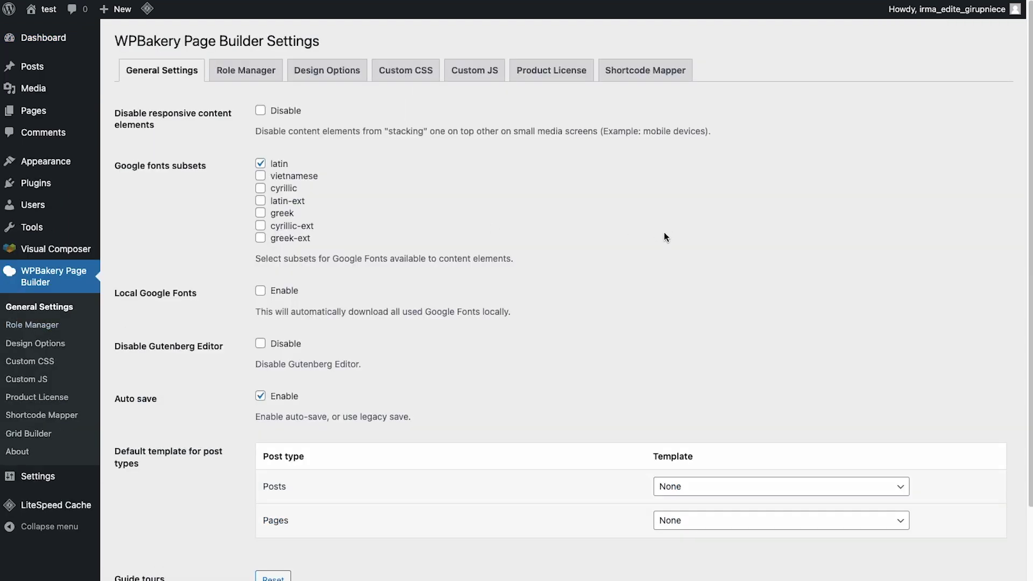
{"action": "scroll", "coordinate": [665, 231], "scroll_direction": "down", "scroll_amount": 3}
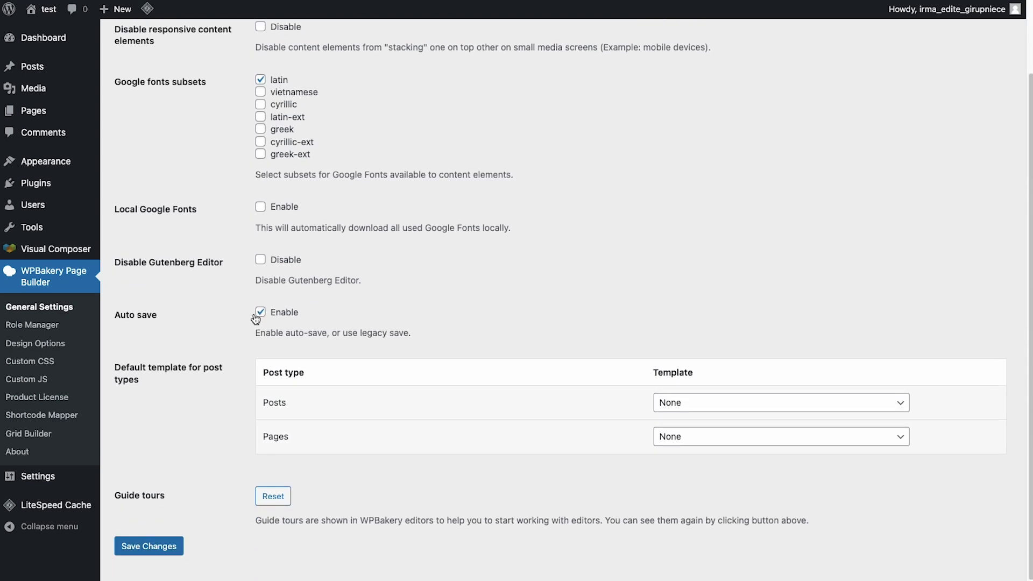
{"action": "left_click", "coordinate": [261, 312]}
{"action": "left_click", "coordinate": [260, 314]}
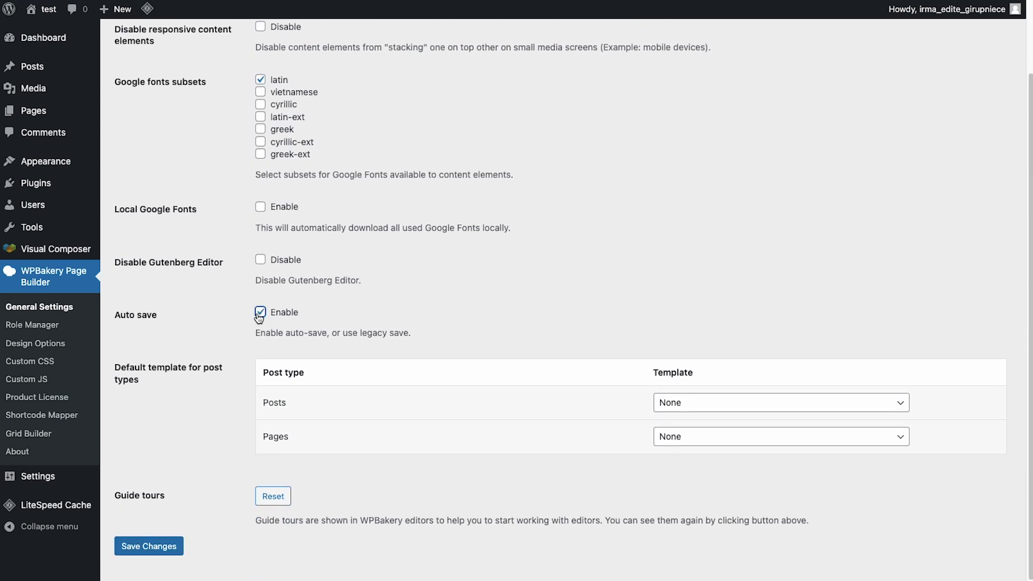
{"action": "left_click", "coordinate": [166, 548]}
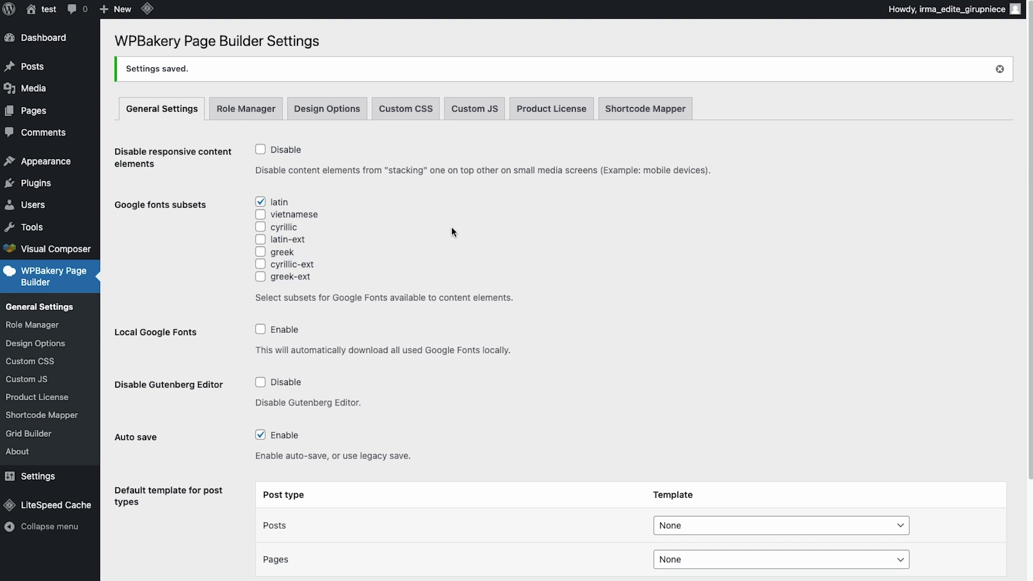
{"action": "left_click", "coordinate": [258, 112]}
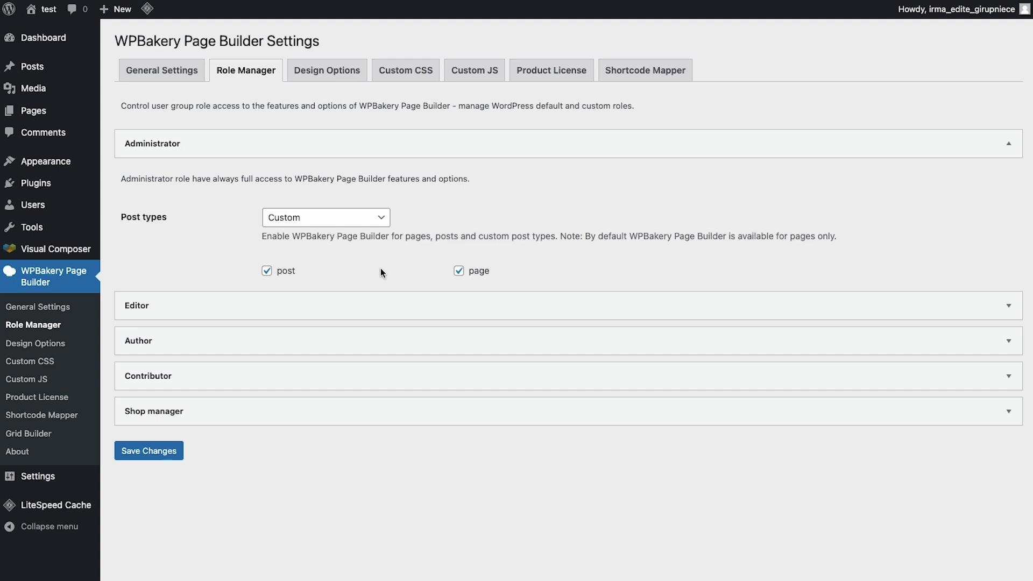
Keep Administrator post types on Custom, save the role settings, and go to Pages
{"action": "left_click", "coordinate": [381, 217]}
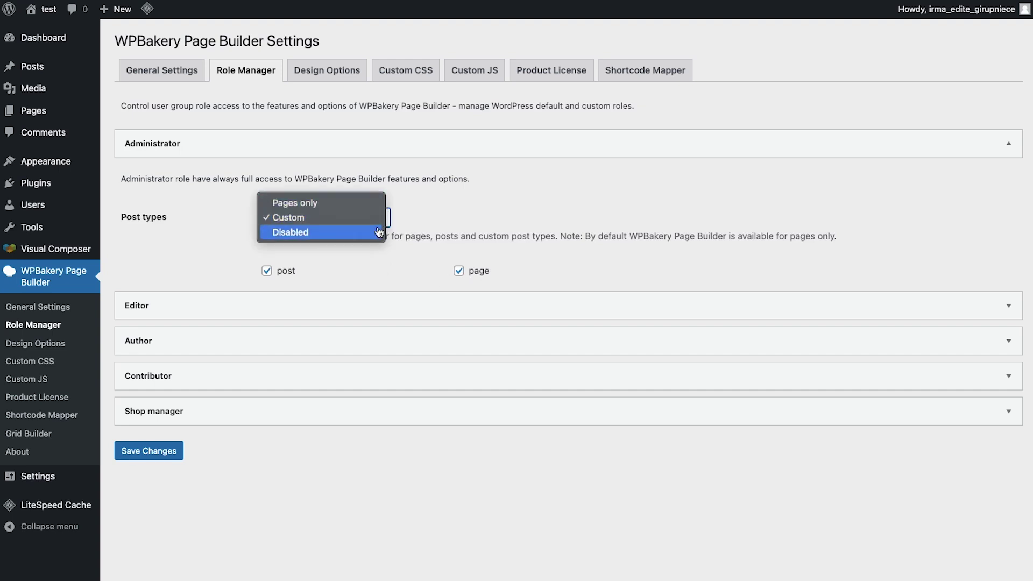
{"action": "left_click", "coordinate": [503, 211]}
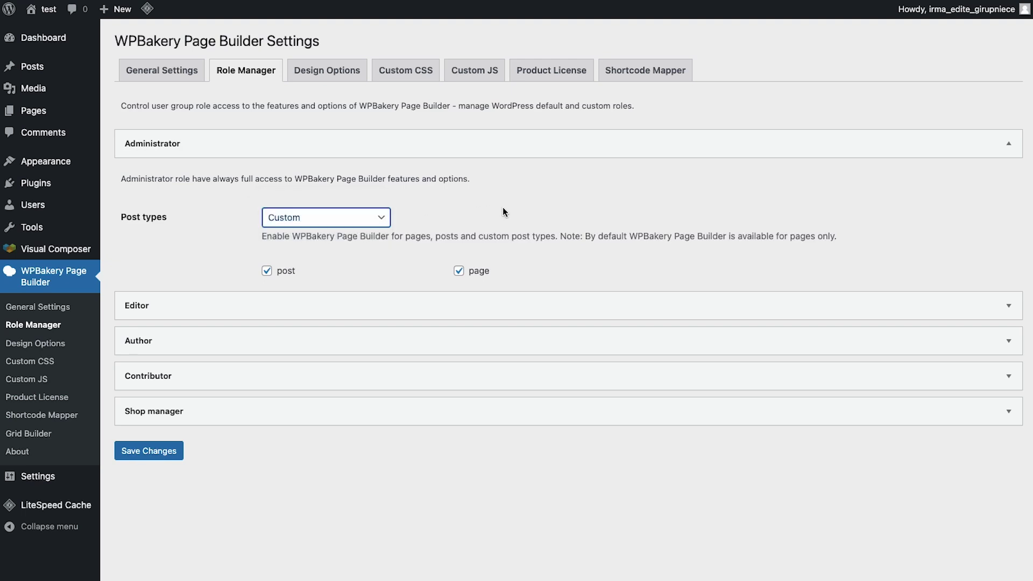
{"action": "left_click", "coordinate": [150, 453]}
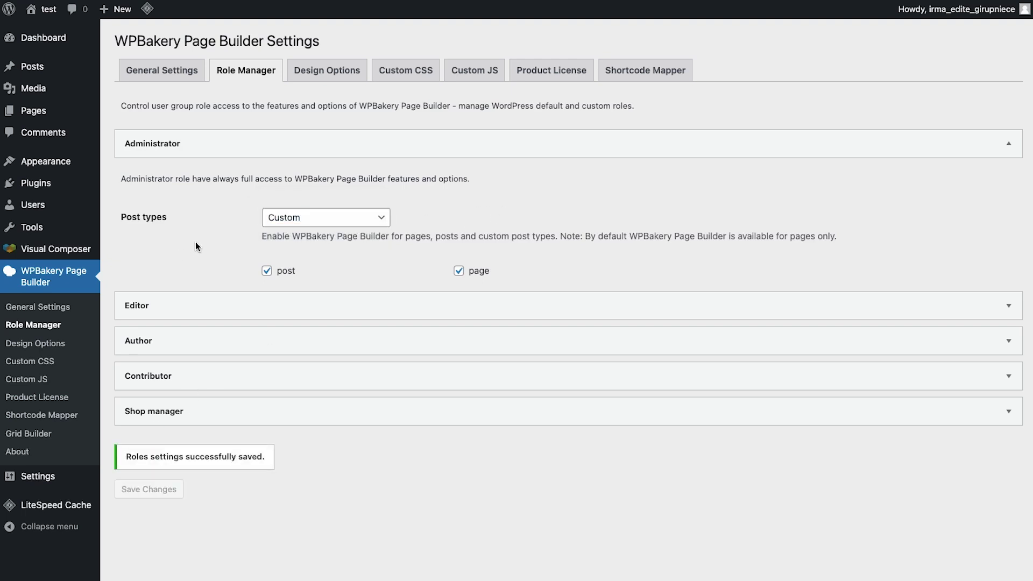
{"action": "left_click", "coordinate": [33, 110]}
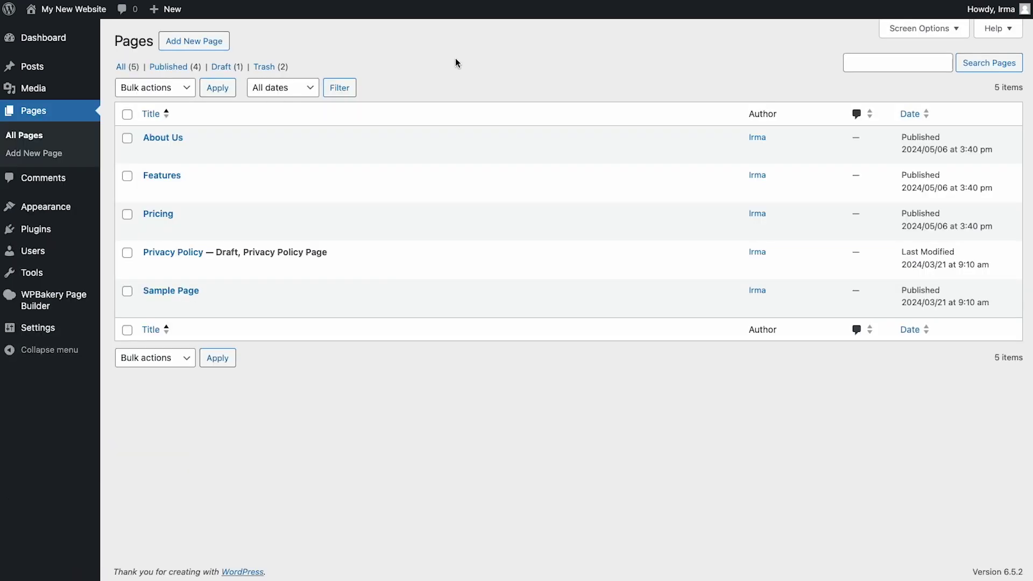
Add a new page and open it in the WPBakery frontend editor
{"action": "left_click", "coordinate": [212, 41]}
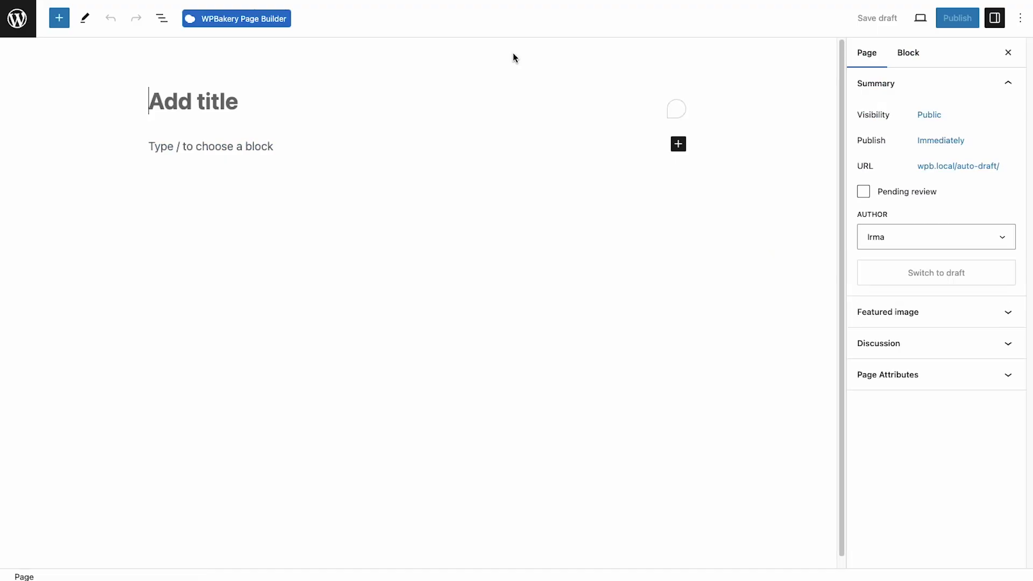
{"action": "left_click", "coordinate": [245, 24]}
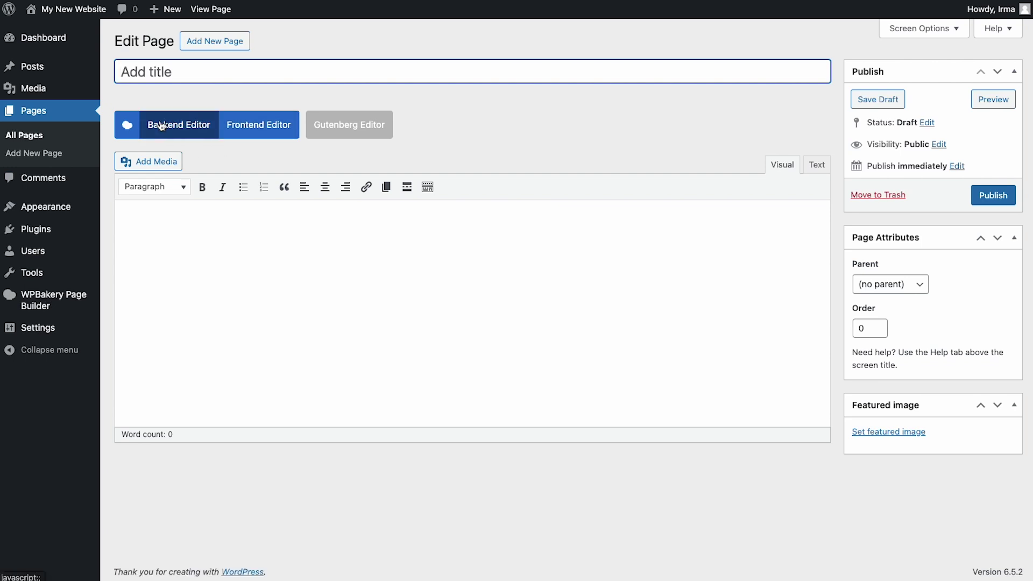
{"action": "left_click", "coordinate": [259, 125]}
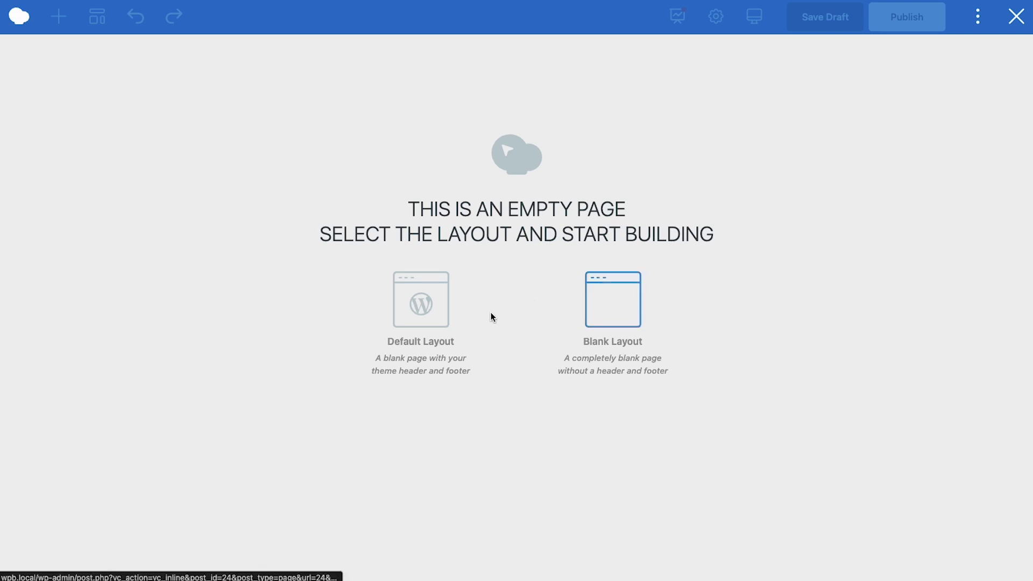
Switch the new page to Blank Layout without theme header and footer
{"action": "left_click", "coordinate": [423, 305]}
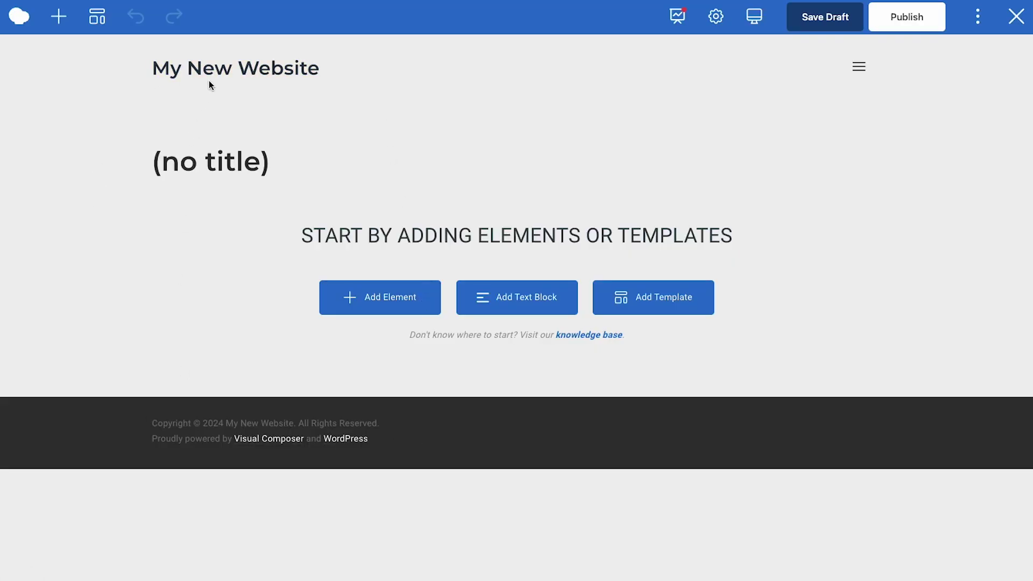
{"action": "left_click", "coordinate": [718, 26]}
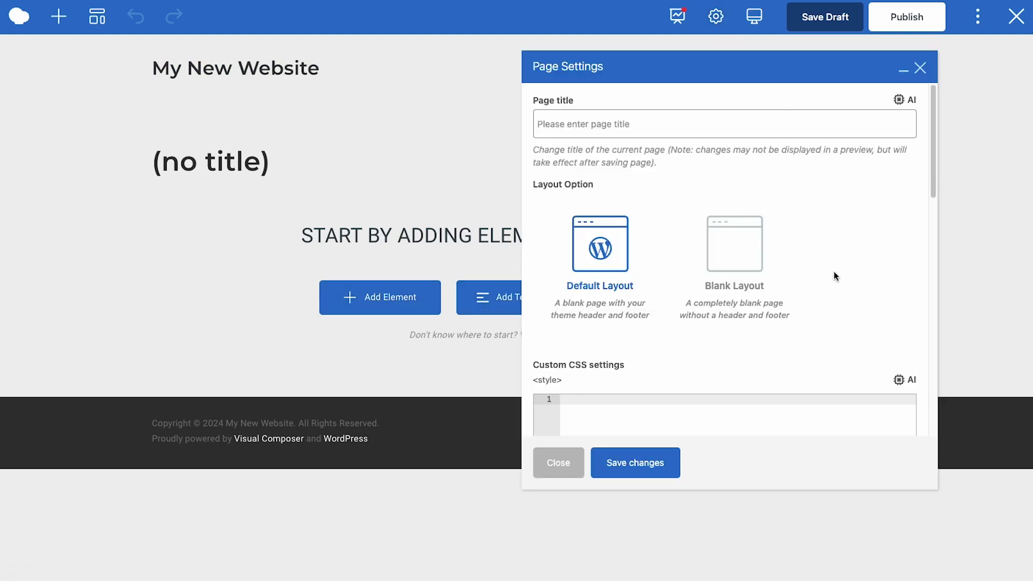
{"action": "left_click", "coordinate": [718, 242]}
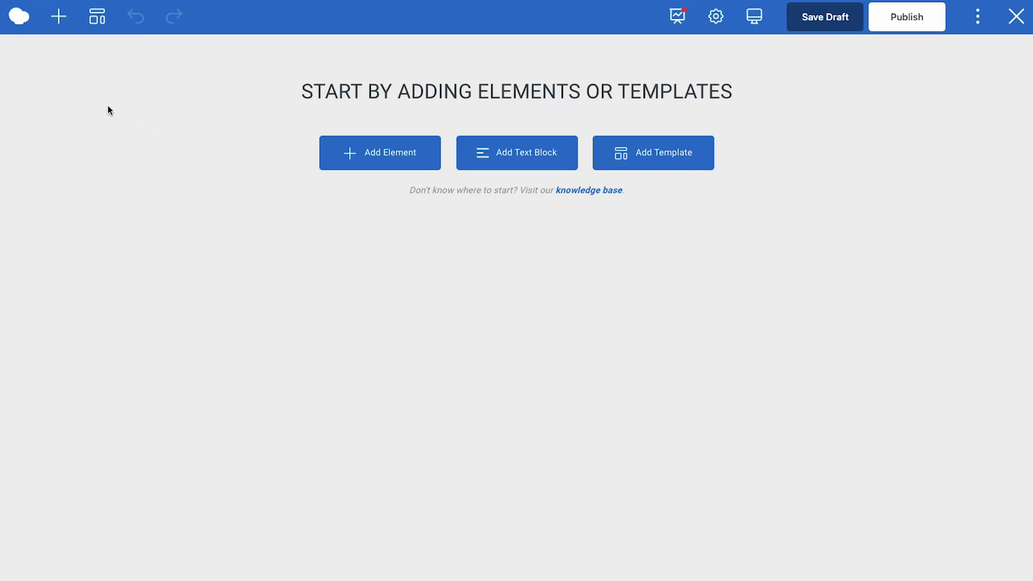
{"action": "left_click", "coordinate": [59, 17]}
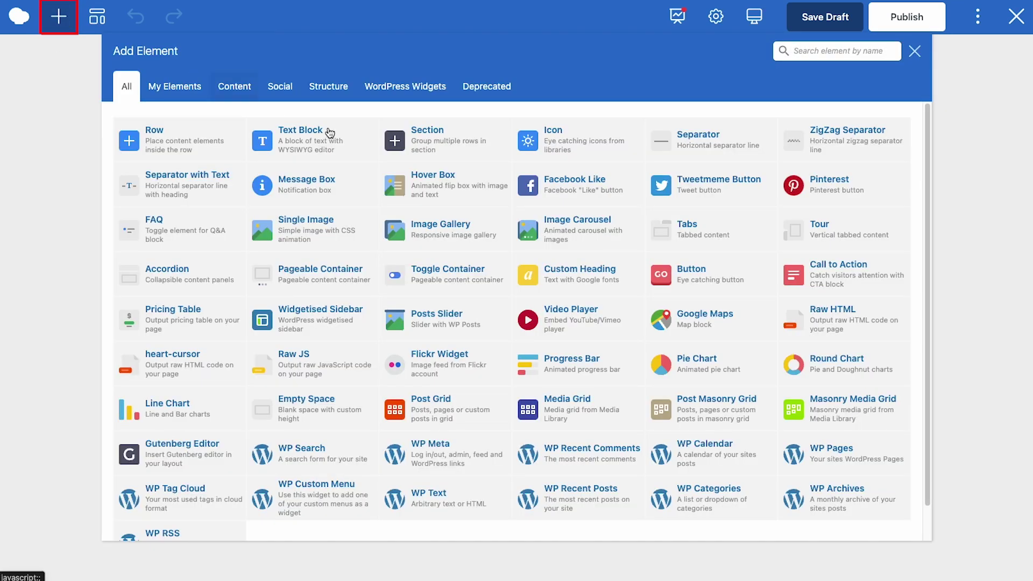
Browse the Content, Social, Structure and All element categories
{"action": "scroll", "coordinate": [879, 223], "scroll_direction": "down", "scroll_amount": 1}
{"action": "scroll", "coordinate": [879, 223], "scroll_direction": "up", "scroll_amount": 1}
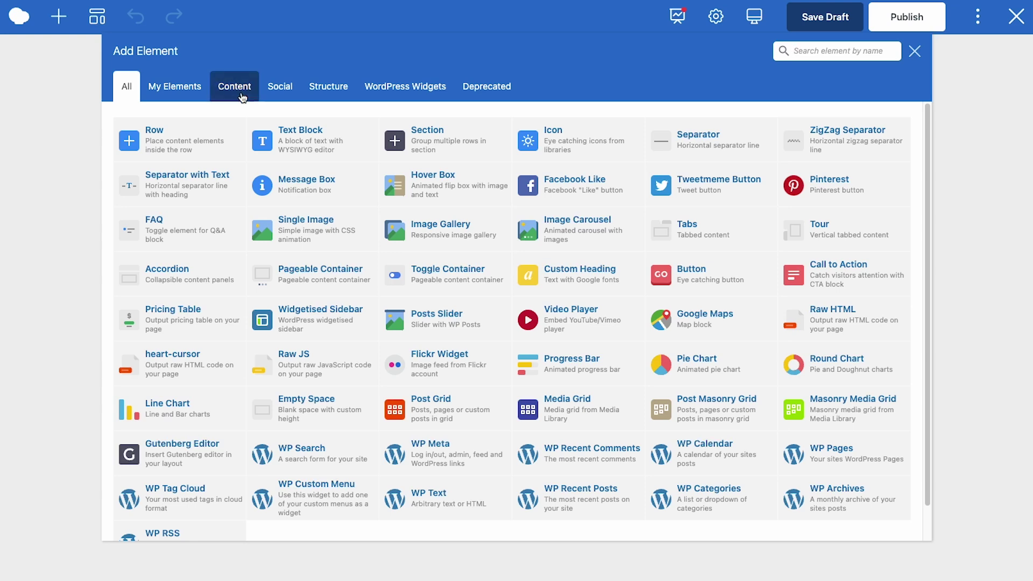
{"action": "left_click", "coordinate": [237, 89]}
{"action": "left_click", "coordinate": [280, 86]}
{"action": "left_click", "coordinate": [338, 91]}
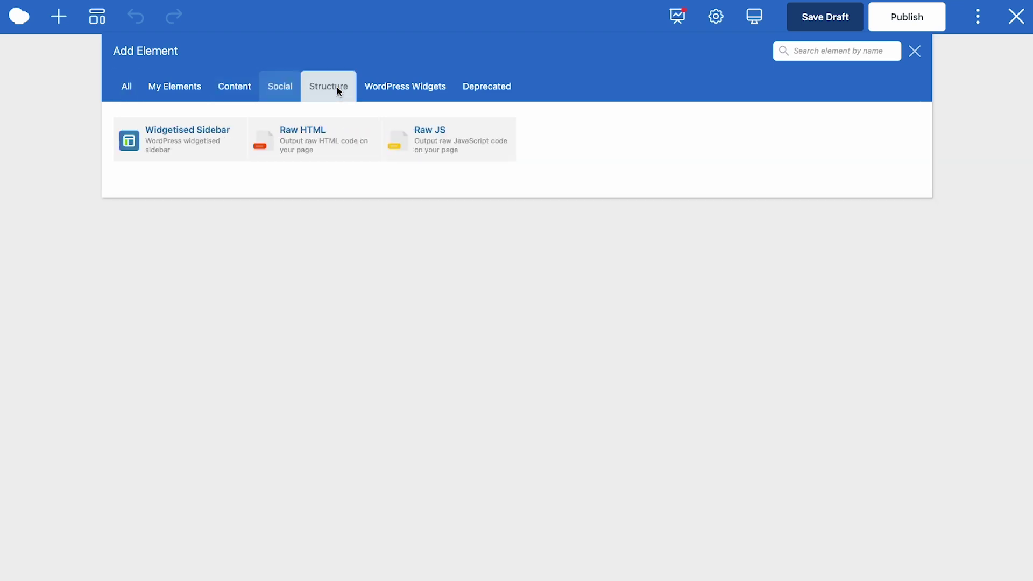
{"action": "left_click", "coordinate": [127, 87]}
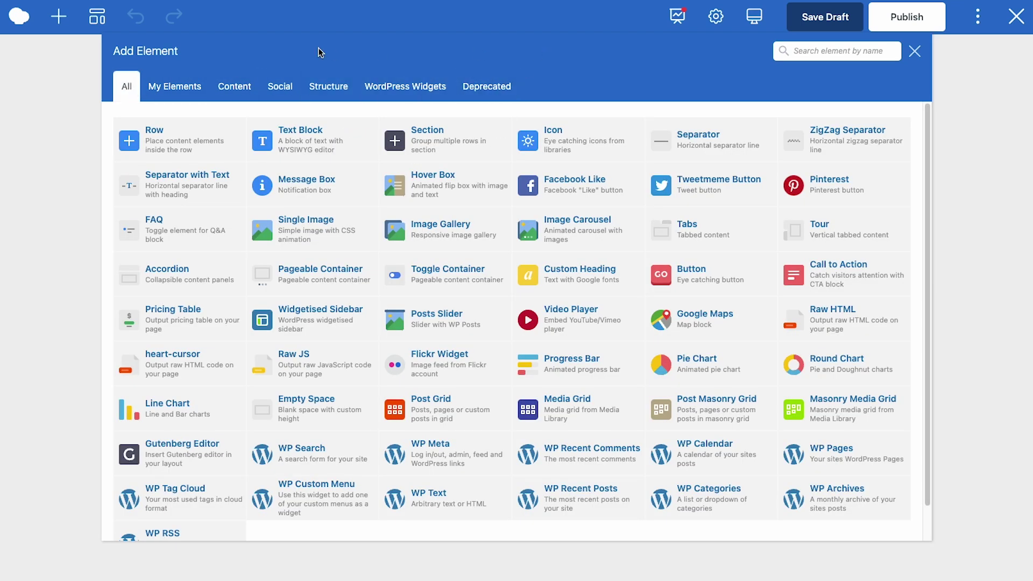
Search the elements for 'button', then close the element list
{"action": "left_click", "coordinate": [829, 56]}
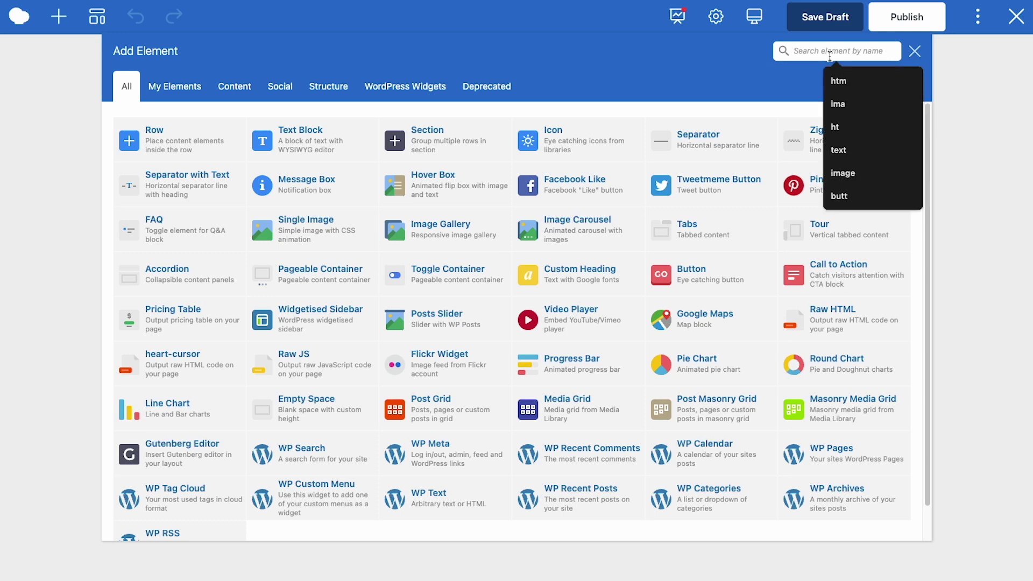
{"action": "type", "text": "button"}
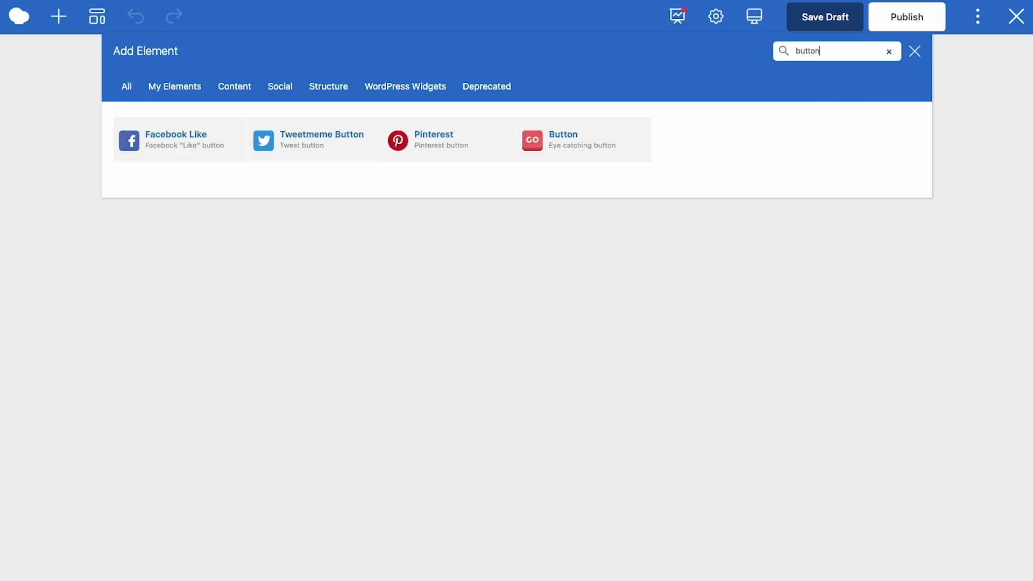
{"action": "left_click", "coordinate": [915, 51]}
{"action": "left_click", "coordinate": [97, 18]}
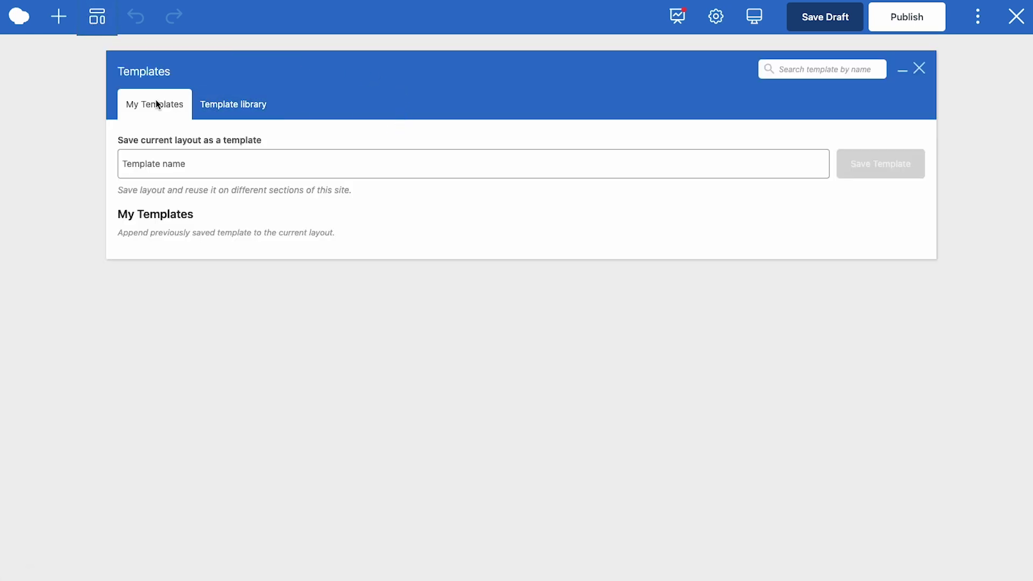
Open the online template library and preview Full Personal Page Layout and Hero Section With Overlay
{"action": "left_click", "coordinate": [190, 163]}
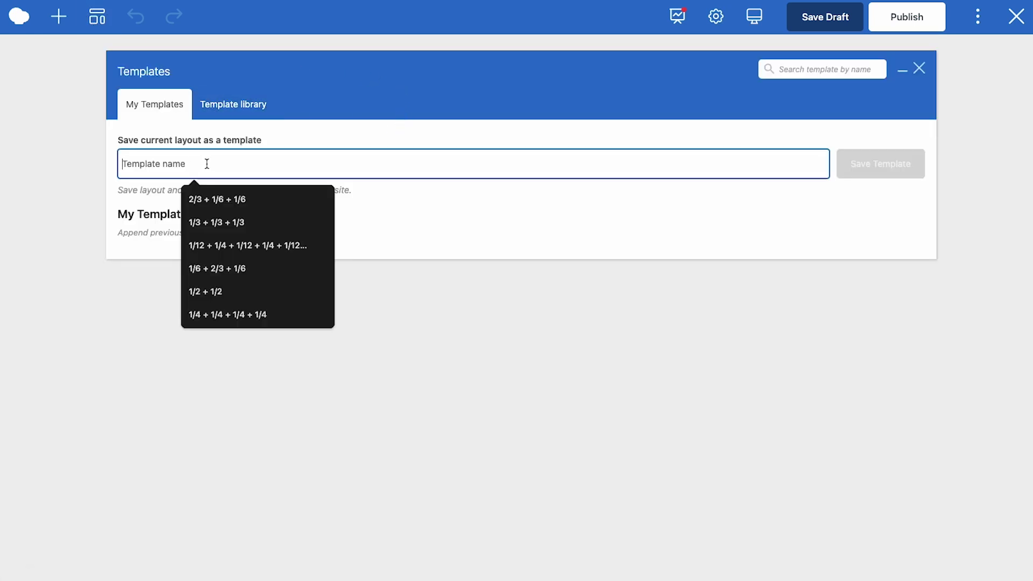
{"action": "left_click", "coordinate": [312, 144]}
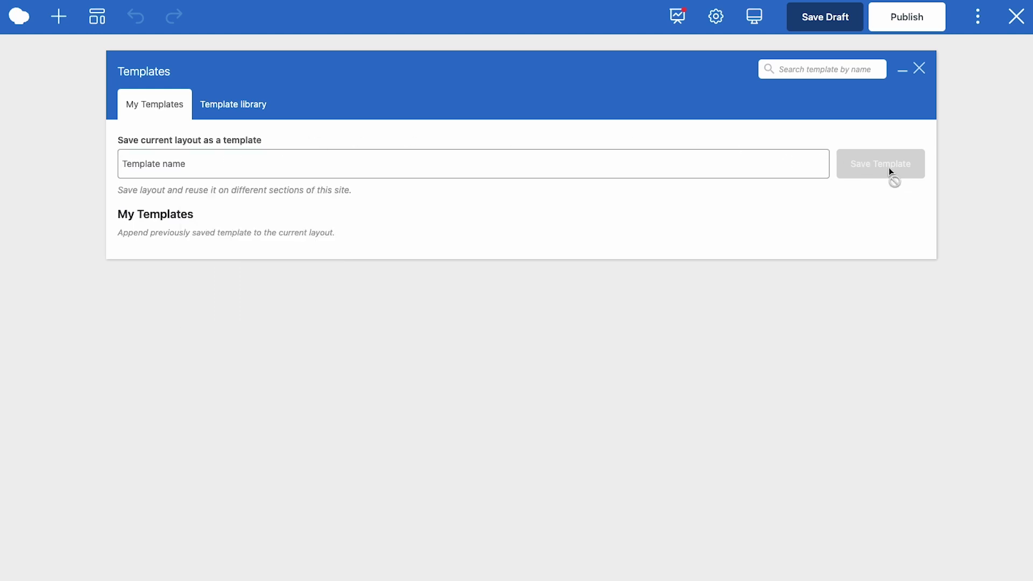
{"action": "left_click", "coordinate": [249, 104]}
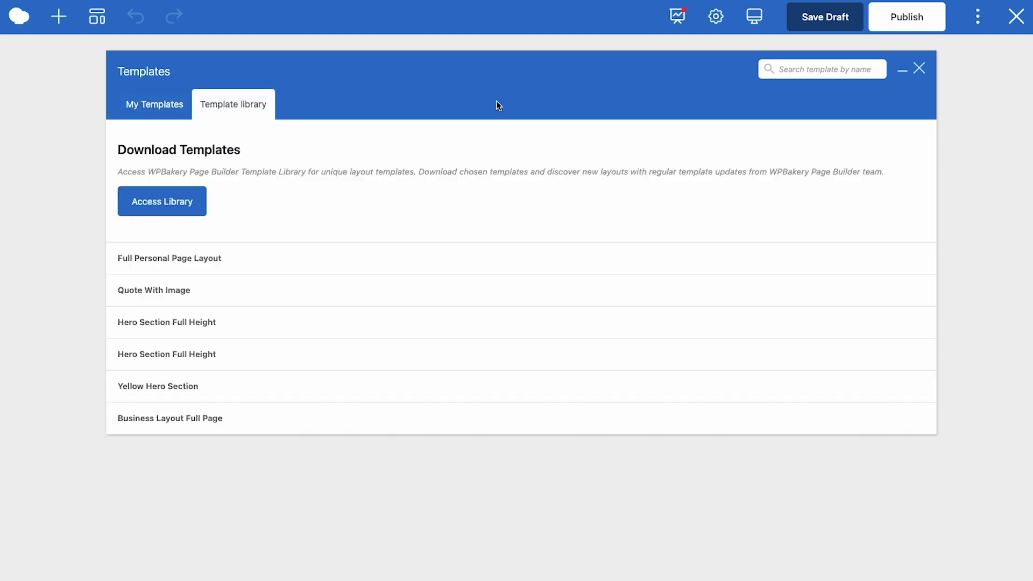
{"action": "left_click", "coordinate": [202, 201]}
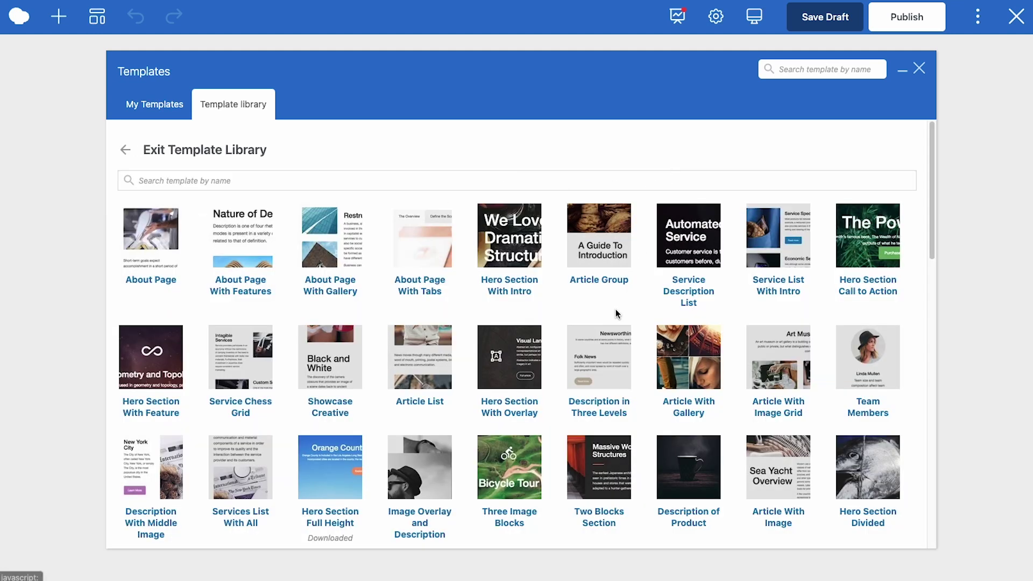
{"action": "scroll", "coordinate": [616, 314], "scroll_direction": "down", "scroll_amount": 15}
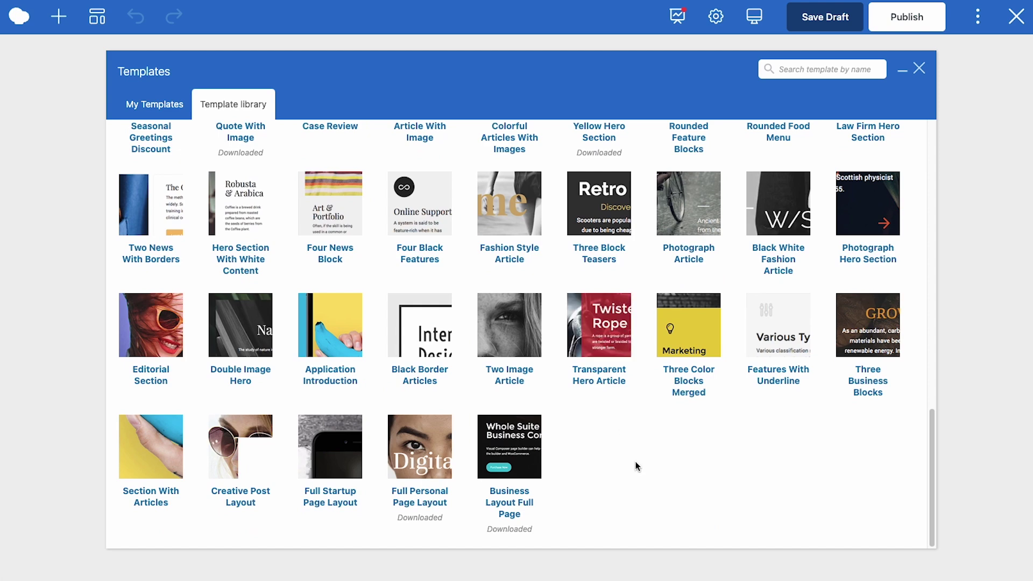
{"action": "left_click", "coordinate": [422, 450]}
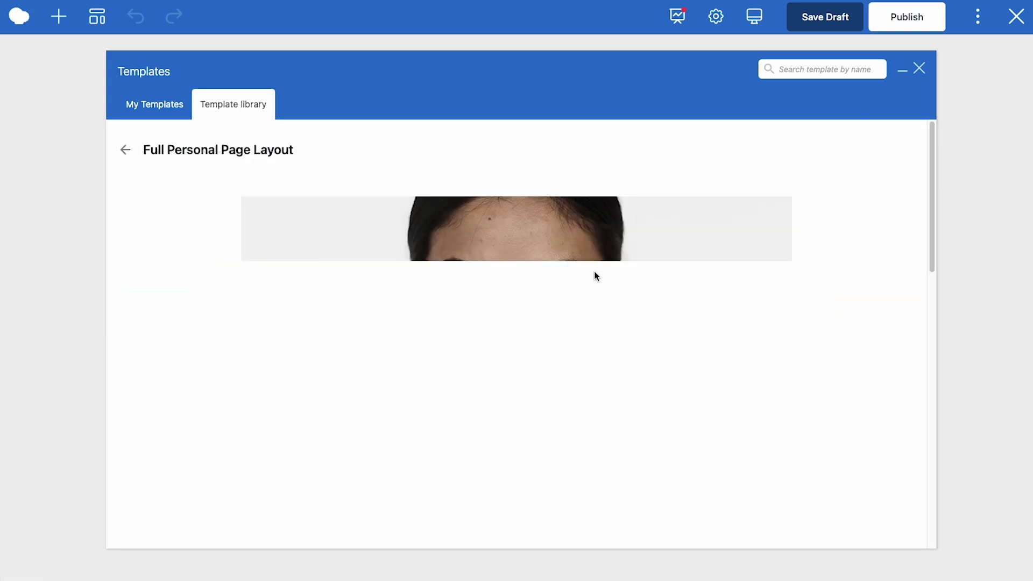
{"action": "left_click", "coordinate": [146, 148]}
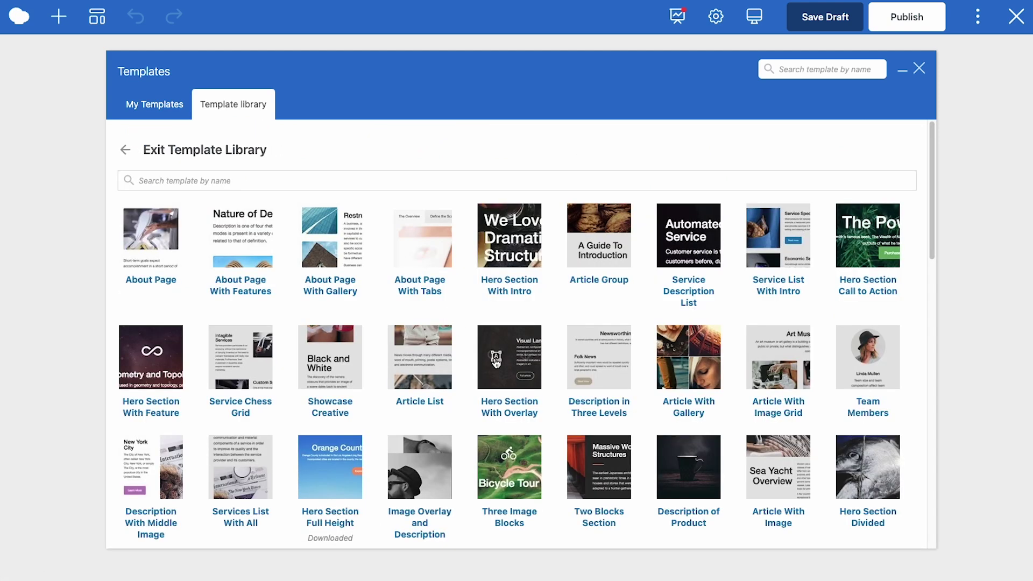
{"action": "left_click", "coordinate": [500, 365]}
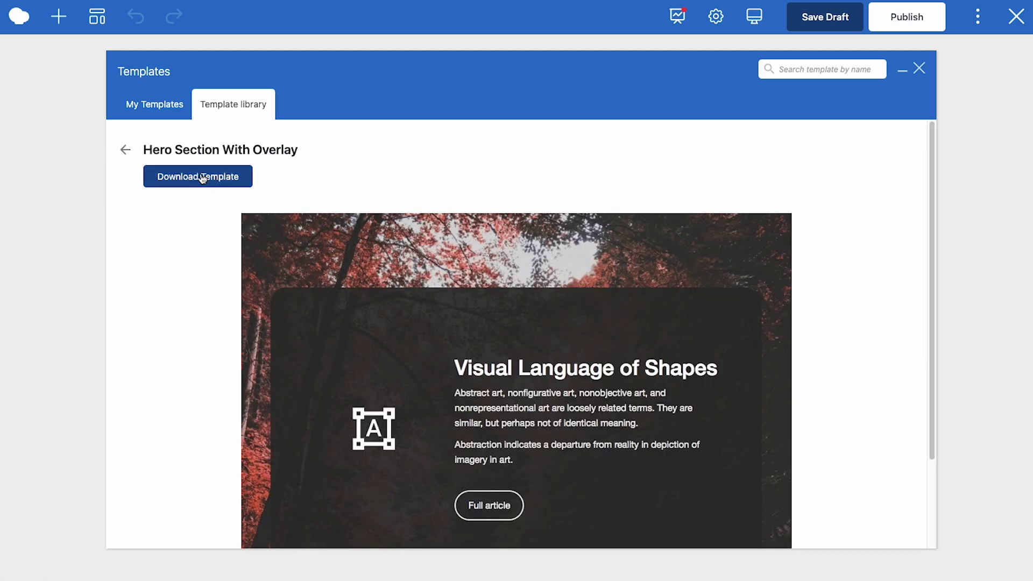
{"action": "left_click", "coordinate": [124, 151]}
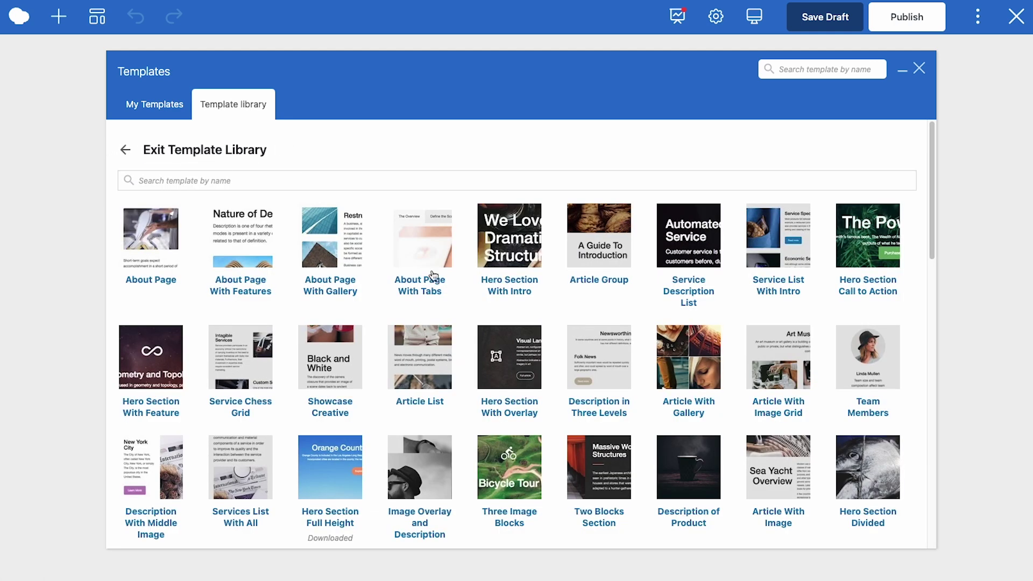
Download Hero Section With Overlay and insert the Business Layout Full Page template
{"action": "mouse_move", "coordinate": [516, 375]}
{"action": "left_click", "coordinate": [525, 357]}
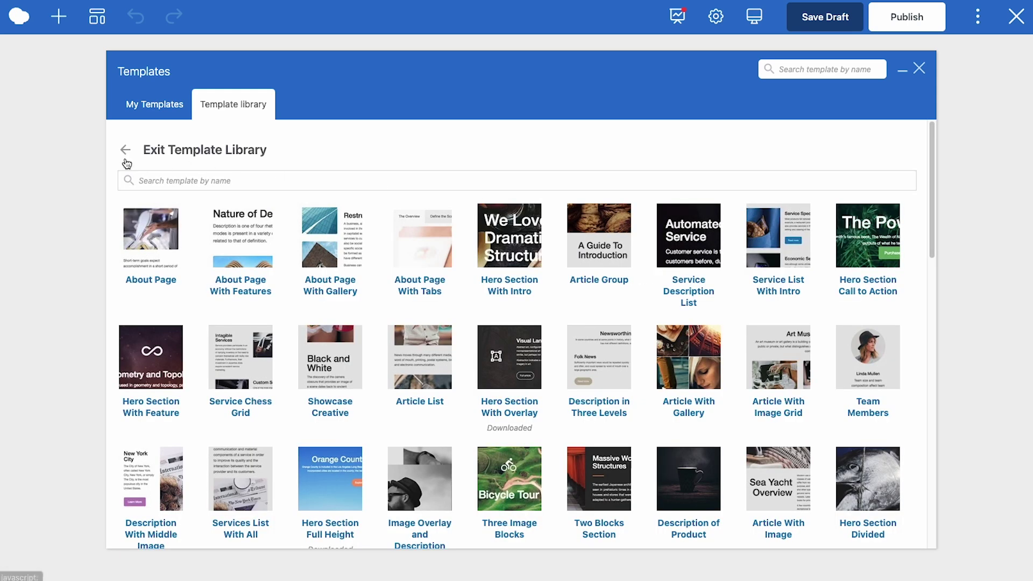
{"action": "left_click", "coordinate": [124, 151]}
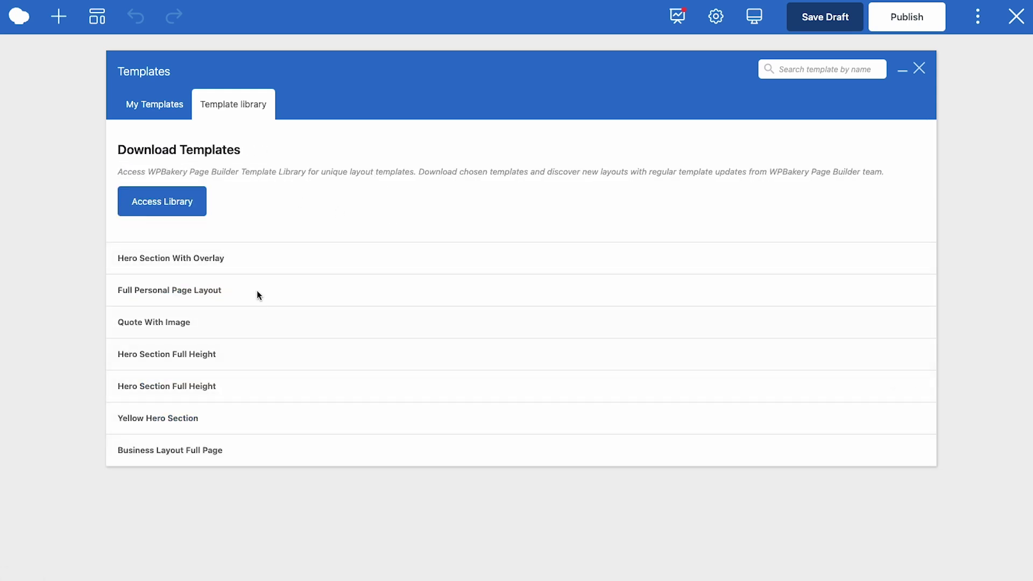
{"action": "left_click", "coordinate": [173, 453]}
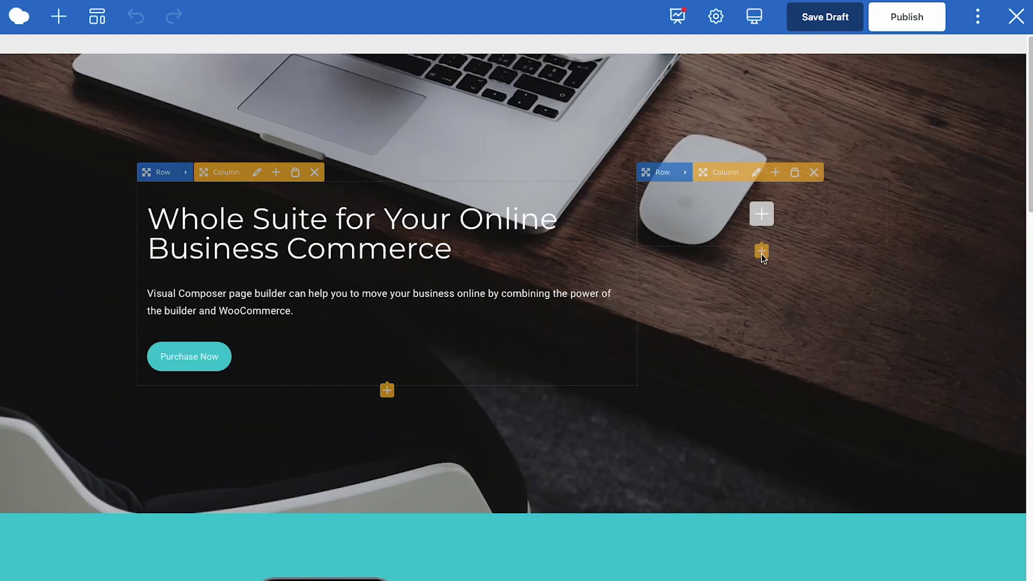
{"action": "scroll", "coordinate": [782, 260], "scroll_direction": "down", "scroll_amount": 15}
{"action": "scroll", "coordinate": [783, 259], "scroll_direction": "up", "scroll_amount": 10}
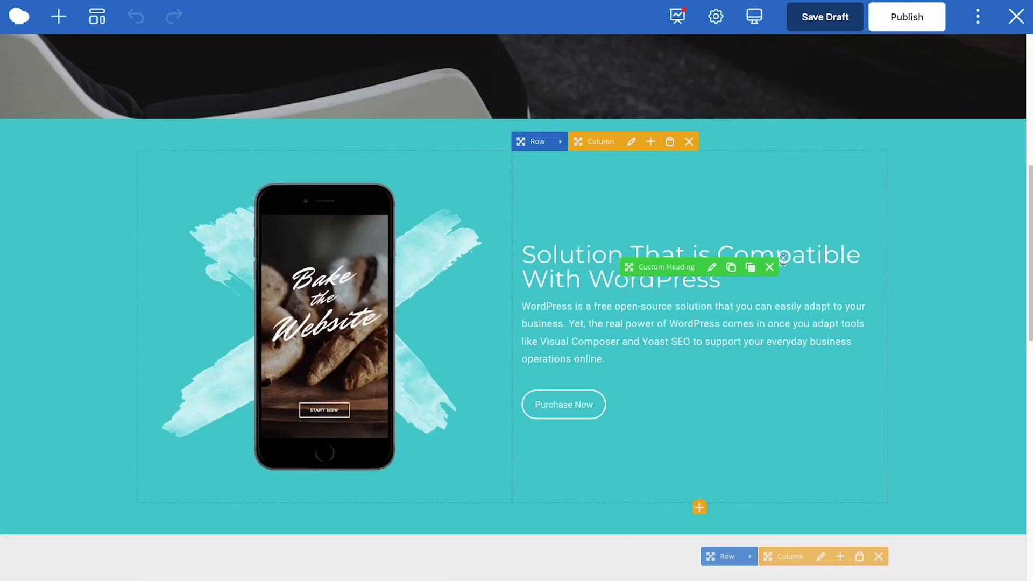
{"action": "scroll", "coordinate": [782, 260], "scroll_direction": "up", "scroll_amount": 6}
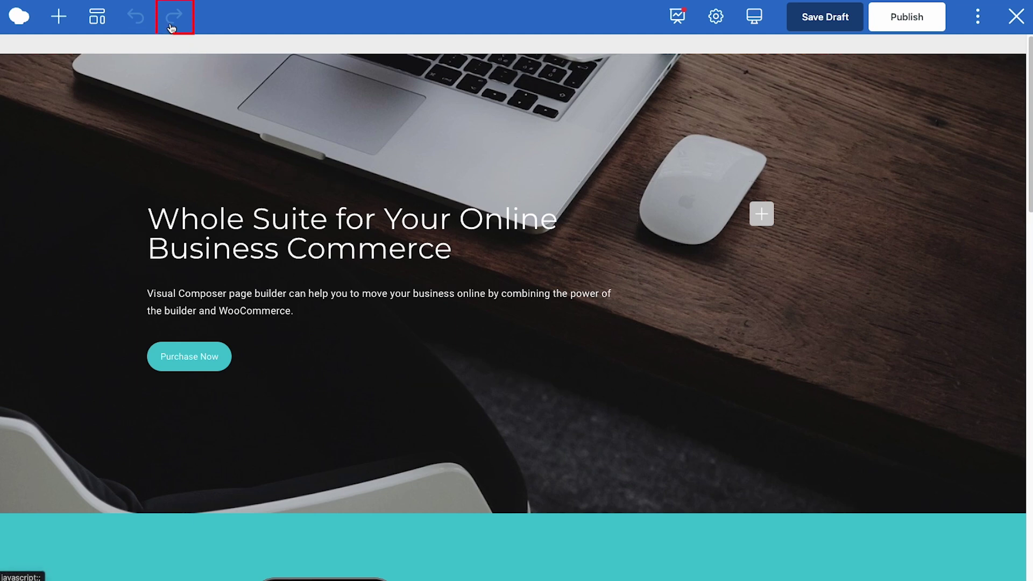
{"action": "left_click", "coordinate": [677, 16]}
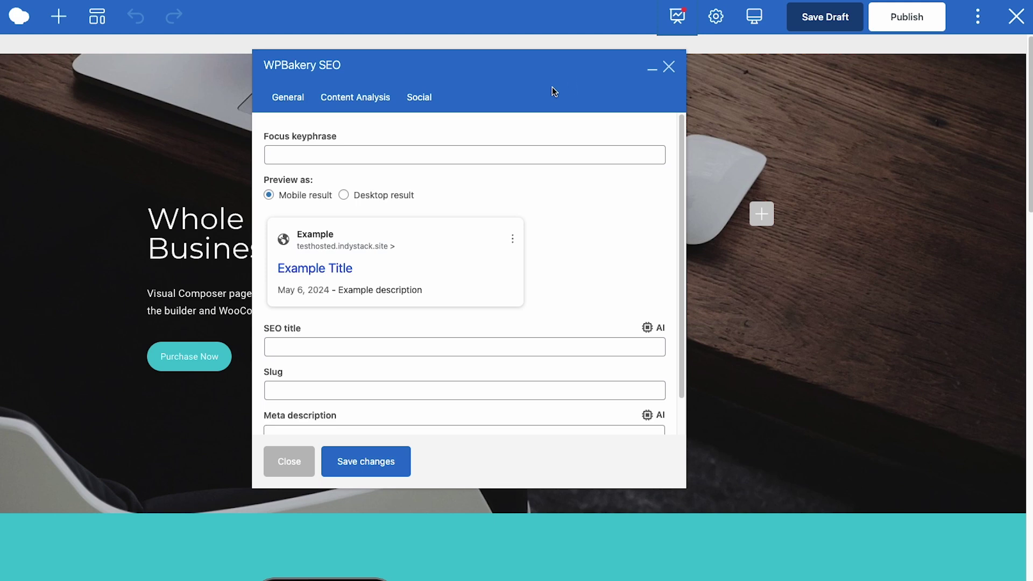
Enter 'My website' as the page's SEO title
{"action": "left_click_drag", "start_coordinate": [488, 62], "coordinate": [591, 66]}
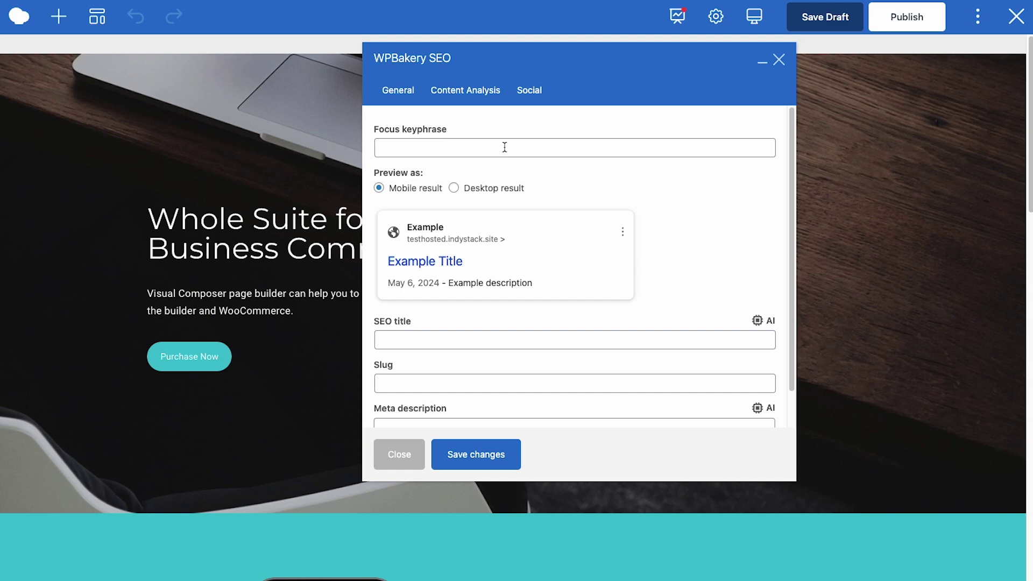
{"action": "left_click", "coordinate": [457, 338]}
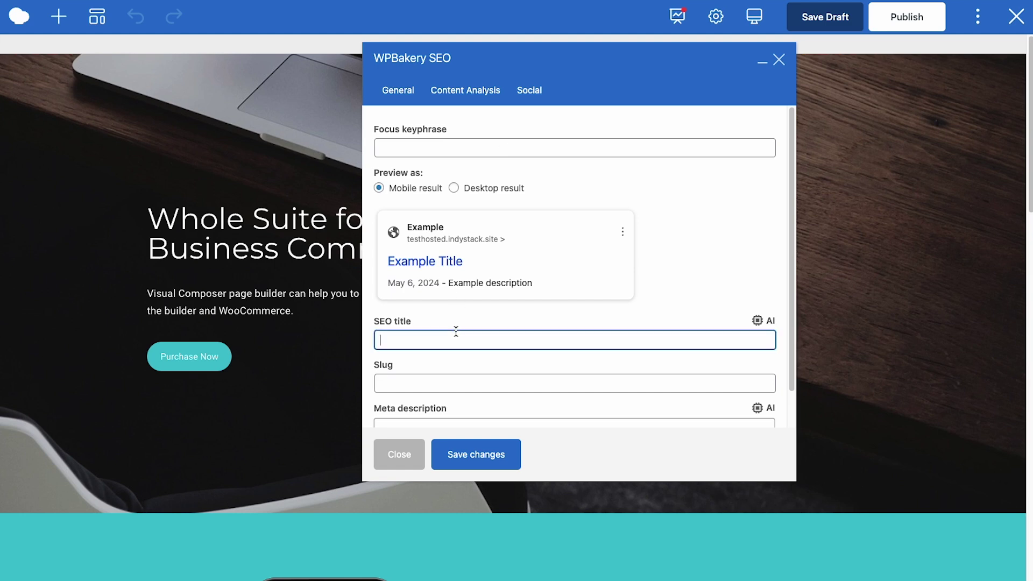
{"action": "type", "text": "My website"}
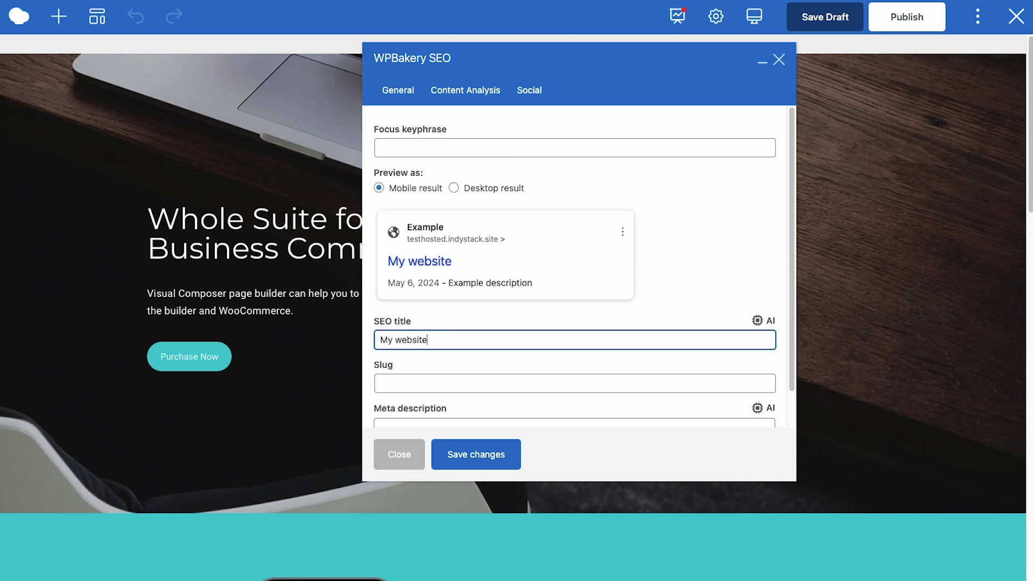
{"action": "scroll", "coordinate": [677, 279], "scroll_direction": "down", "scroll_amount": 1}
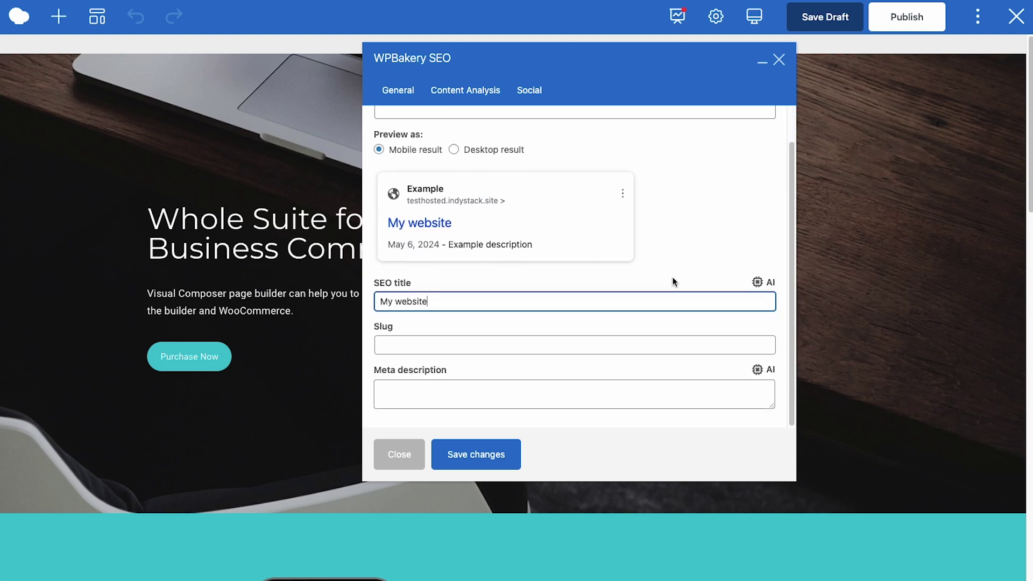
Review the SEO Content Analysis results and the Social share settings
{"action": "left_click", "coordinate": [473, 95]}
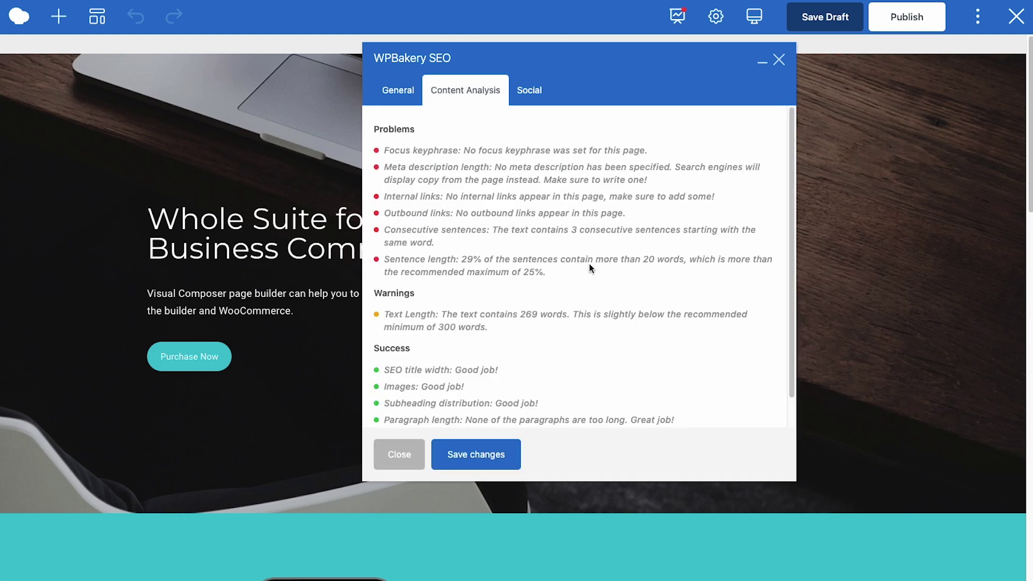
{"action": "scroll", "coordinate": [651, 254], "scroll_direction": "down", "scroll_amount": 1}
{"action": "scroll", "coordinate": [651, 254], "scroll_direction": "up", "scroll_amount": 1}
{"action": "left_click", "coordinate": [530, 90]}
{"action": "scroll", "coordinate": [756, 249], "scroll_direction": "down", "scroll_amount": 3}
{"action": "scroll", "coordinate": [756, 249], "scroll_direction": "up", "scroll_amount": 4}
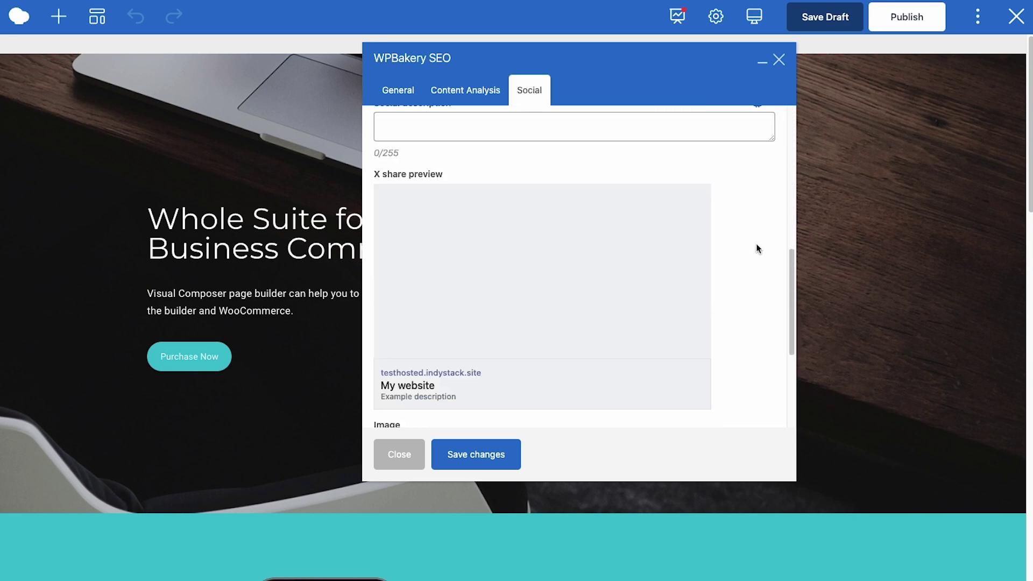
{"action": "scroll", "coordinate": [733, 258], "scroll_direction": "down", "scroll_amount": 6}
{"action": "scroll", "coordinate": [732, 259], "scroll_direction": "up", "scroll_amount": 1}
{"action": "scroll", "coordinate": [732, 260], "scroll_direction": "up", "scroll_amount": 15}
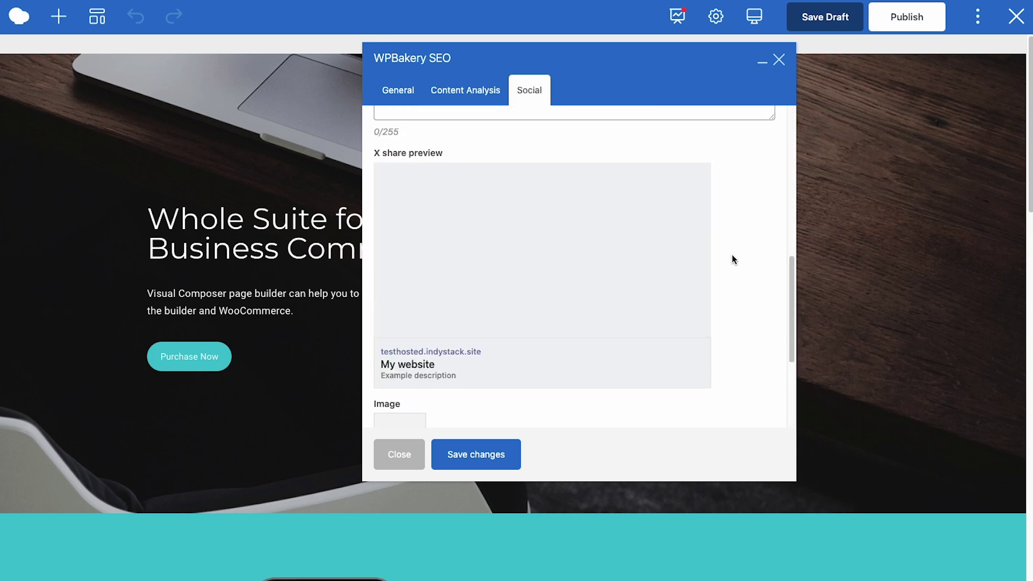
Type 'My website' as the page title in Page Settings and review the CSS/JS fields
{"action": "left_click", "coordinate": [781, 63]}
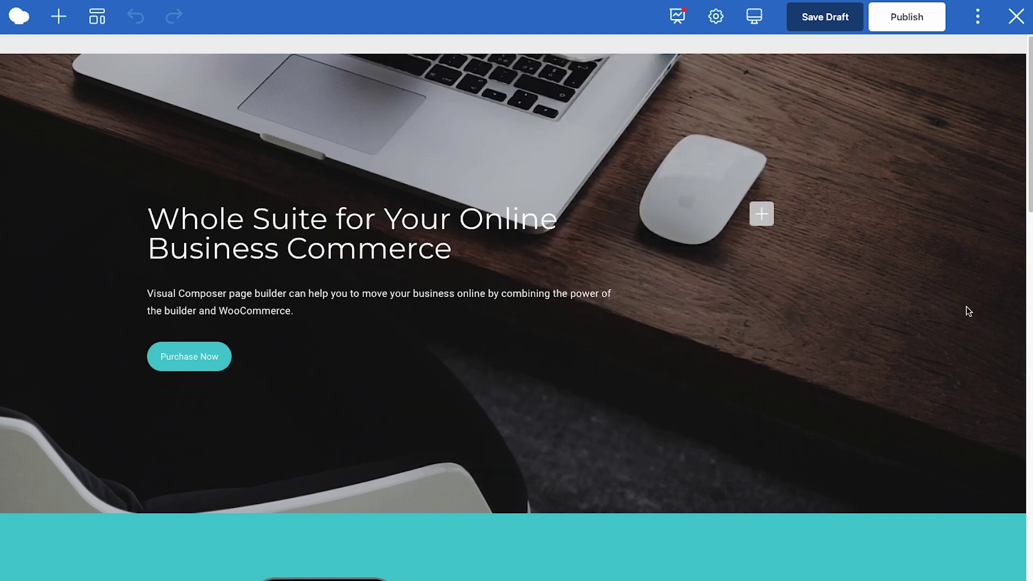
{"action": "left_click", "coordinate": [716, 17]}
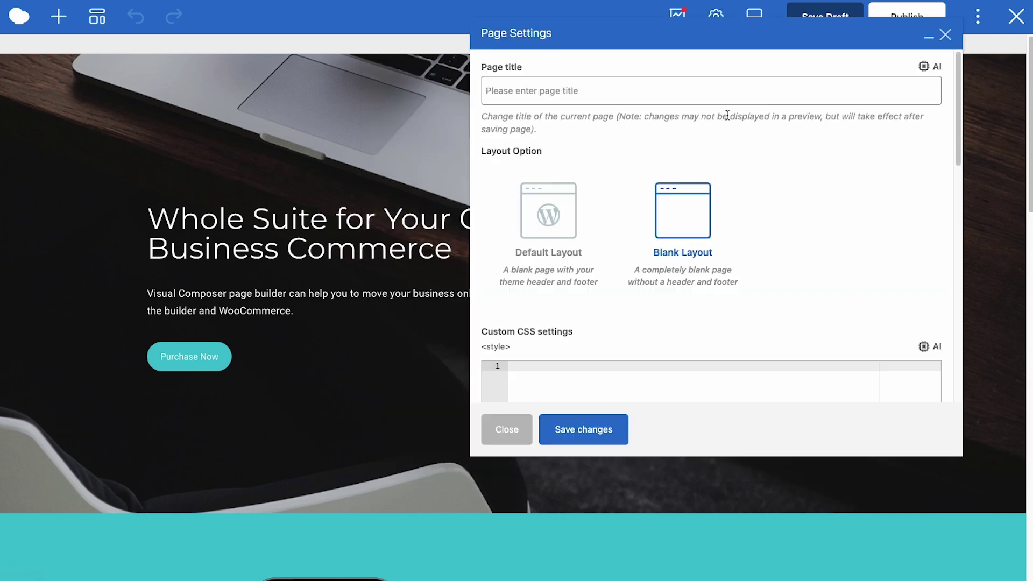
{"action": "left_click", "coordinate": [676, 95]}
{"action": "type", "text": "My website"}
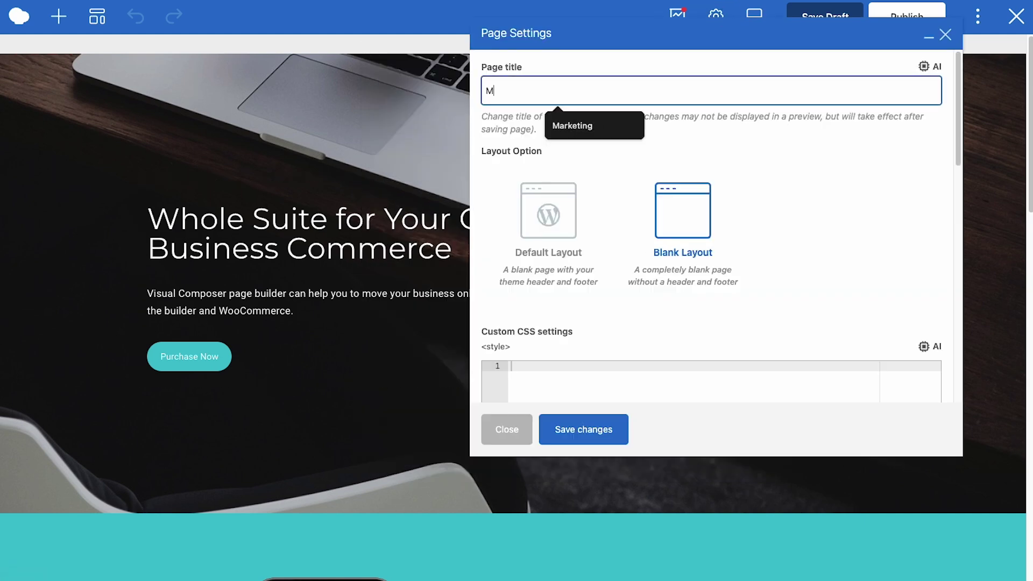
{"action": "left_click", "coordinate": [890, 217]}
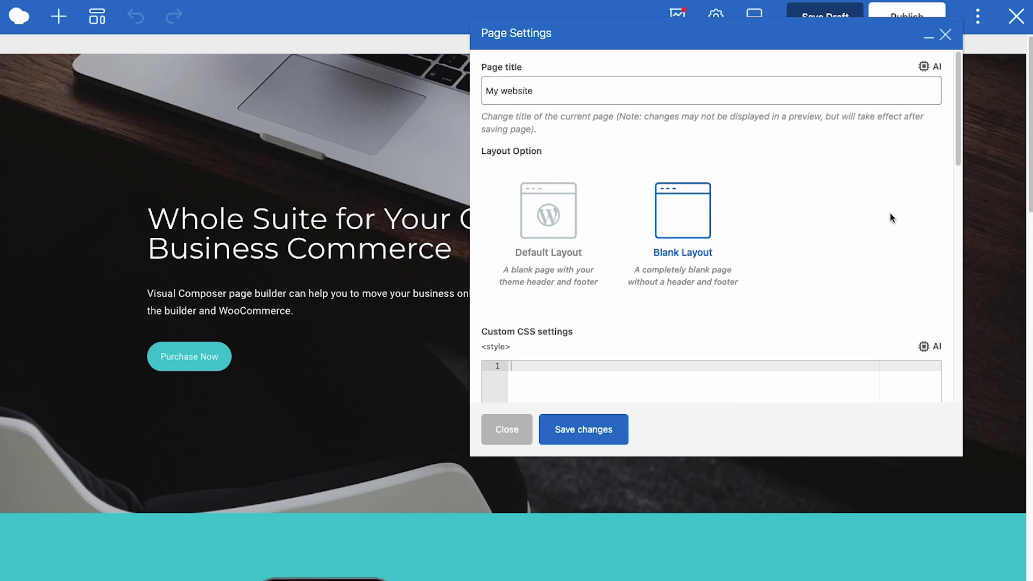
{"action": "scroll", "coordinate": [848, 211], "scroll_direction": "down", "scroll_amount": 1}
{"action": "scroll", "coordinate": [848, 210], "scroll_direction": "down", "scroll_amount": 3}
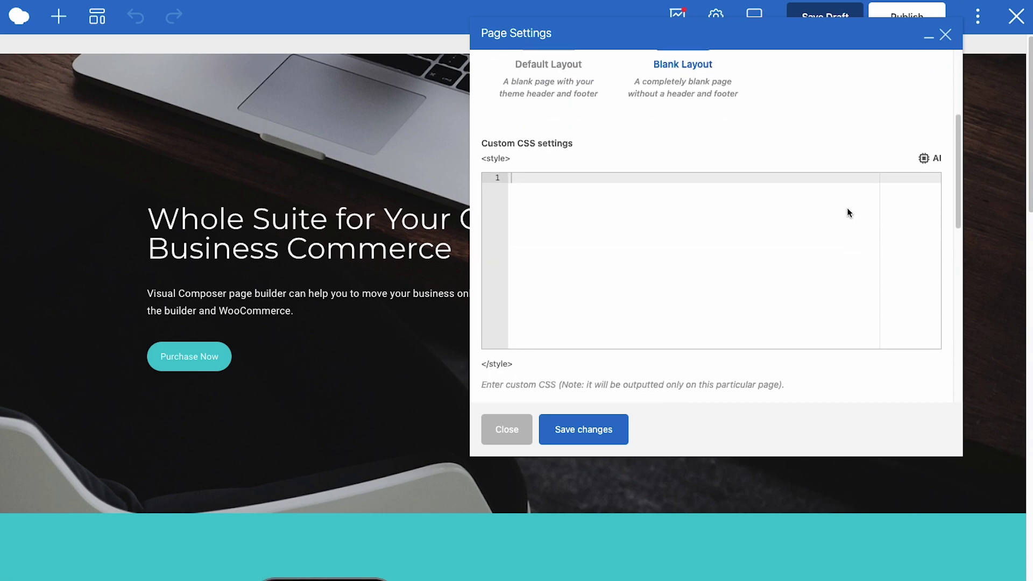
{"action": "scroll", "coordinate": [759, 215], "scroll_direction": "down", "scroll_amount": 3}
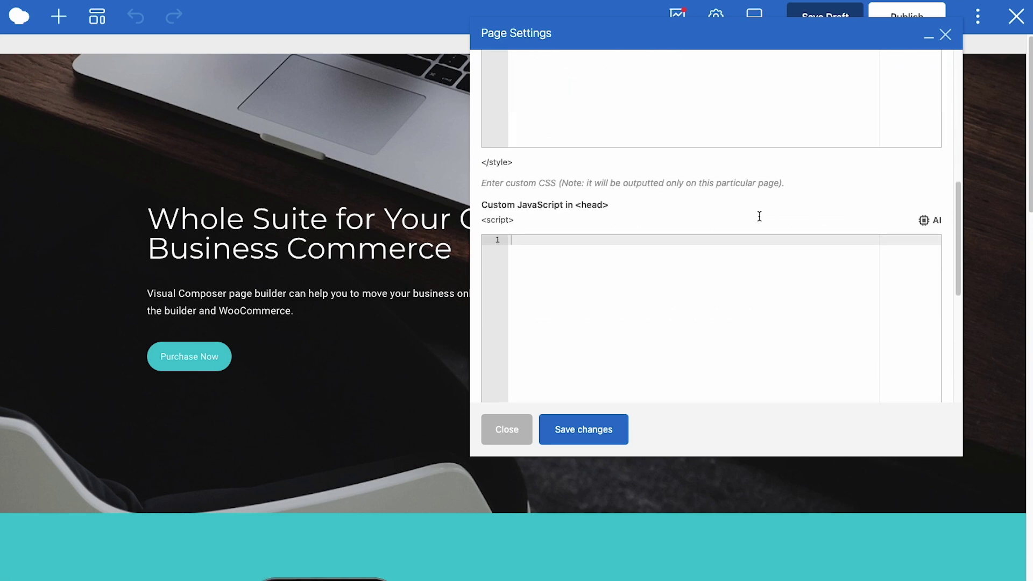
{"action": "scroll", "coordinate": [808, 190], "scroll_direction": "up", "scroll_amount": 3}
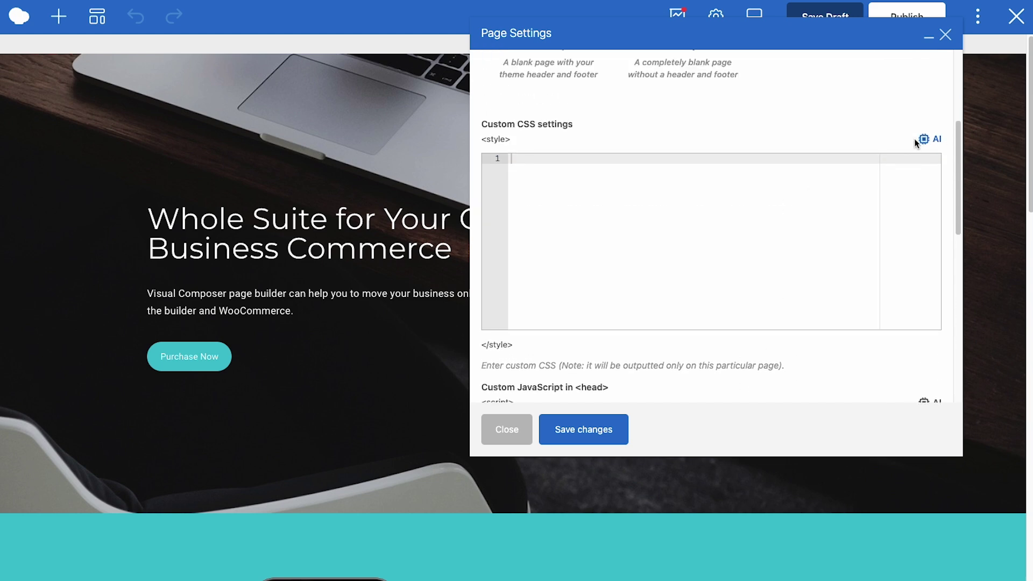
{"action": "scroll", "coordinate": [852, 138], "scroll_direction": "up", "scroll_amount": 3}
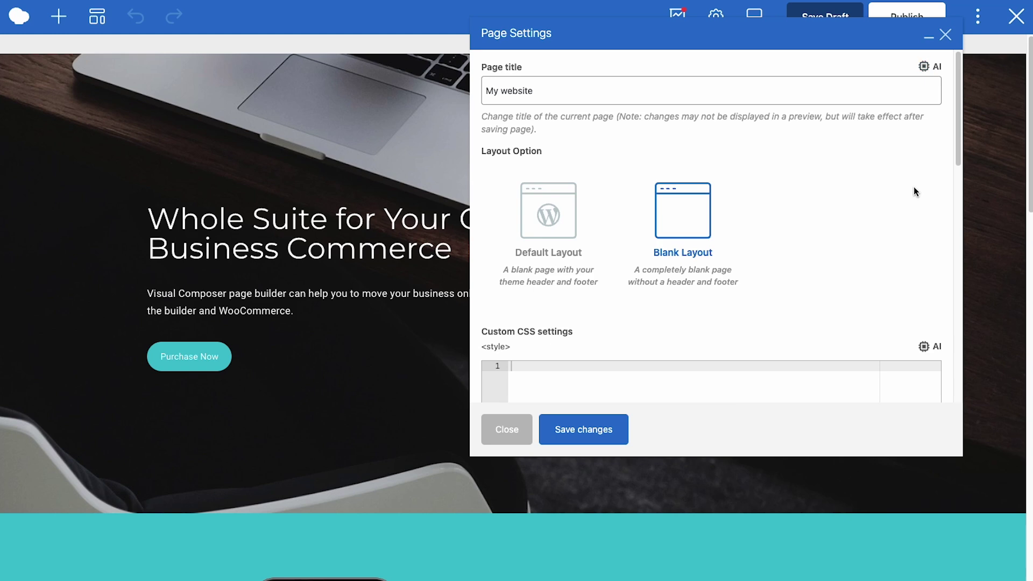
Try WPBakery AI on the page title with Approachable tone and Improve existing content type
{"action": "left_click", "coordinate": [926, 69]}
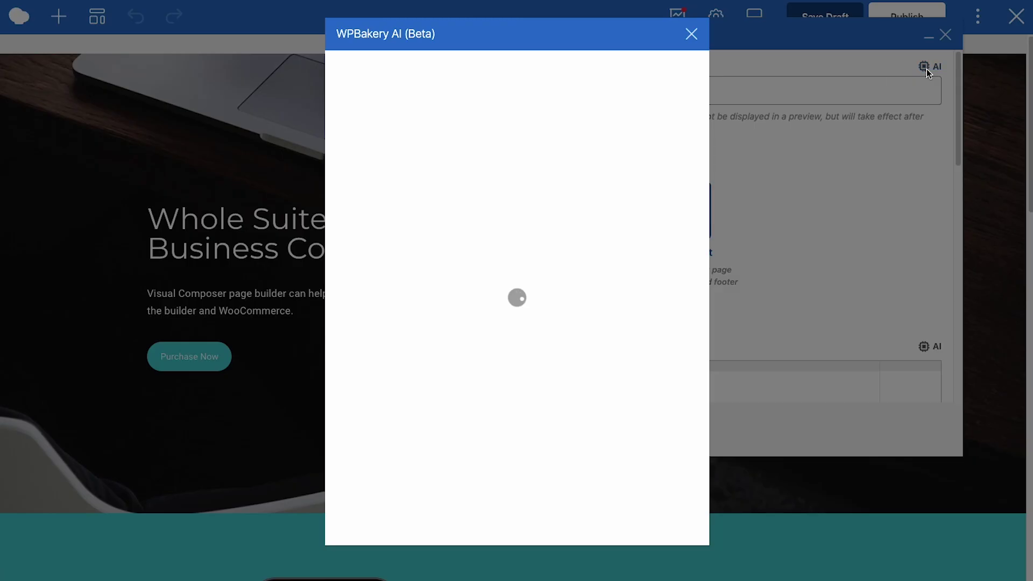
{"action": "scroll", "coordinate": [640, 222], "scroll_direction": "up", "scroll_amount": 3}
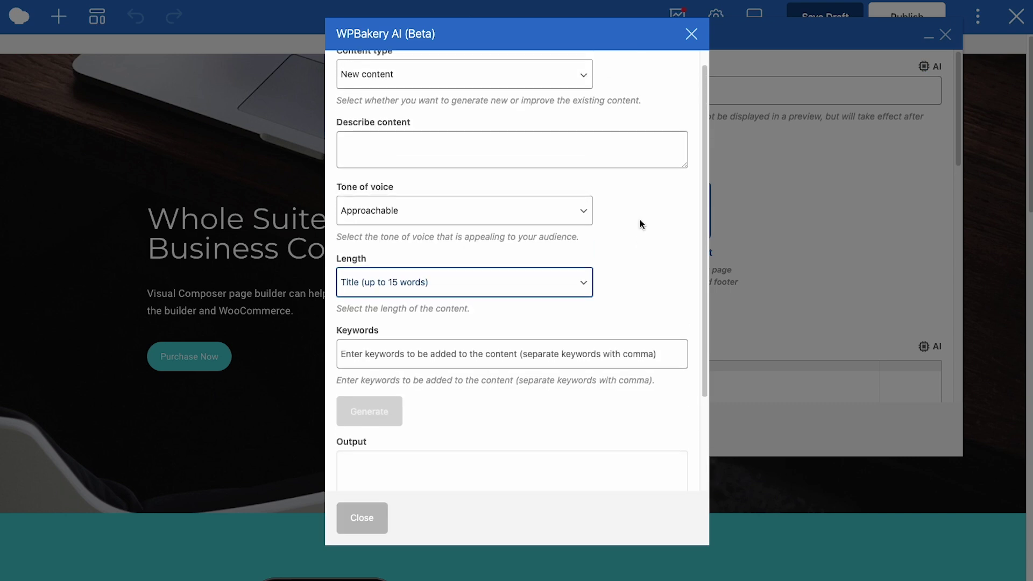
{"action": "left_click", "coordinate": [538, 231]}
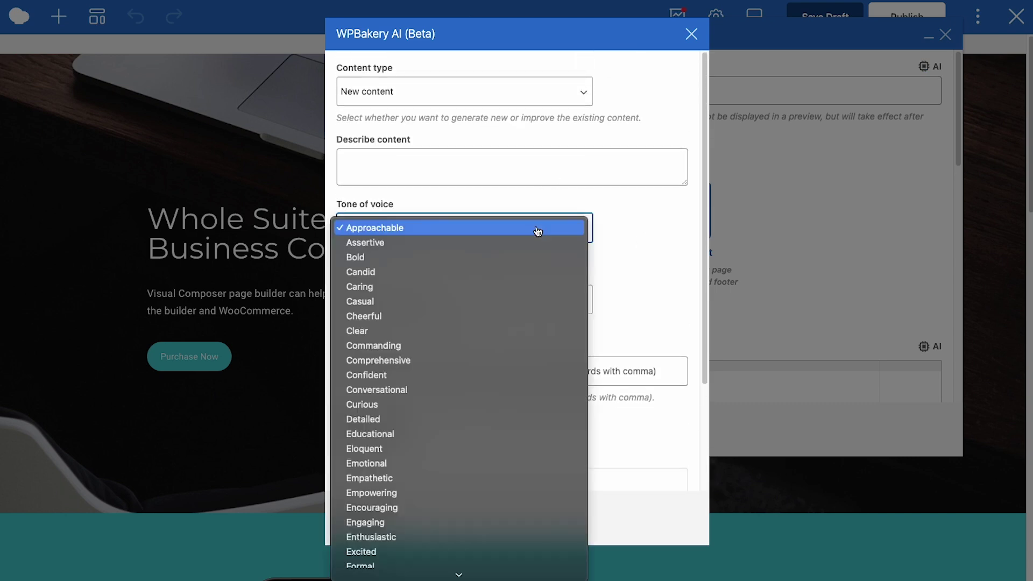
{"action": "left_click", "coordinate": [660, 270]}
{"action": "scroll", "coordinate": [607, 272], "scroll_direction": "down", "scroll_amount": 3}
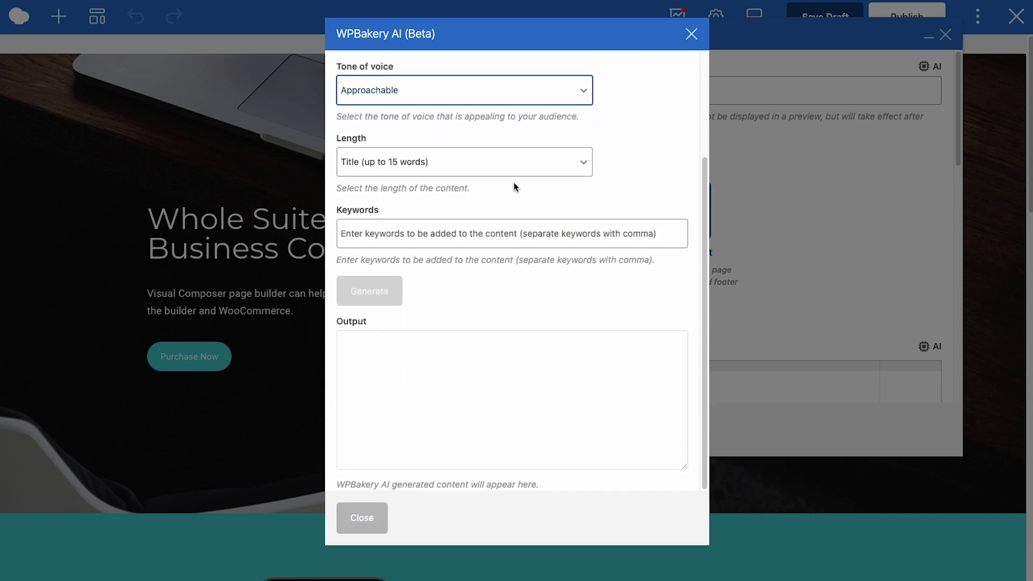
{"action": "scroll", "coordinate": [501, 123], "scroll_direction": "up", "scroll_amount": 3}
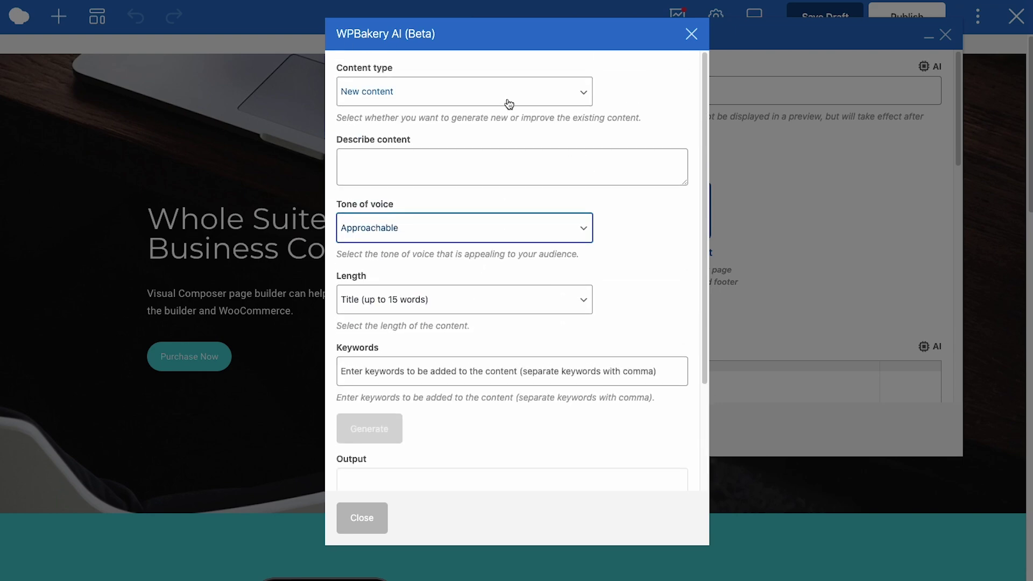
{"action": "left_click", "coordinate": [508, 101]}
{"action": "left_click", "coordinate": [473, 107]}
{"action": "left_click", "coordinate": [850, 189]}
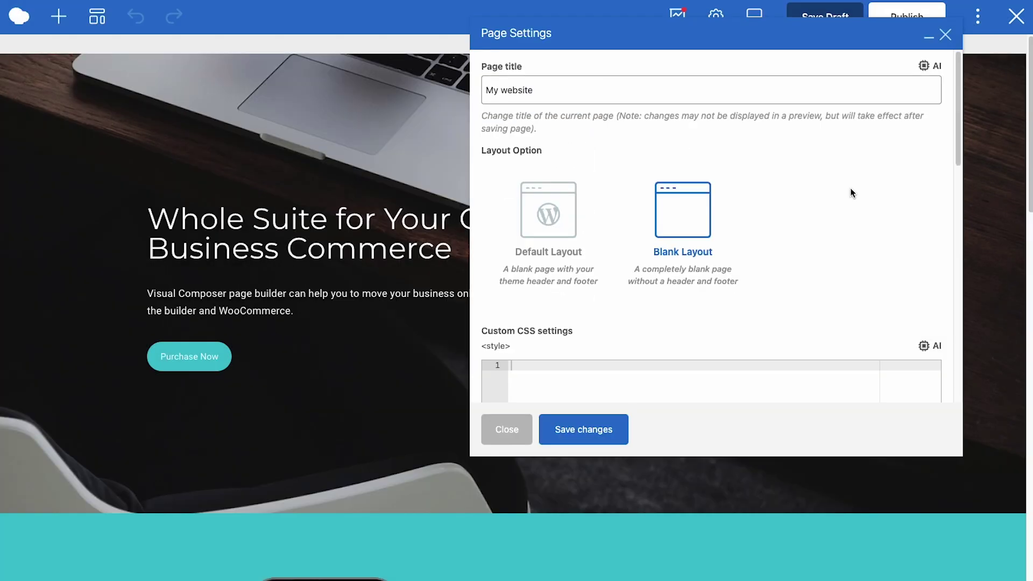
{"action": "scroll", "coordinate": [850, 188], "scroll_direction": "down", "scroll_amount": 3}
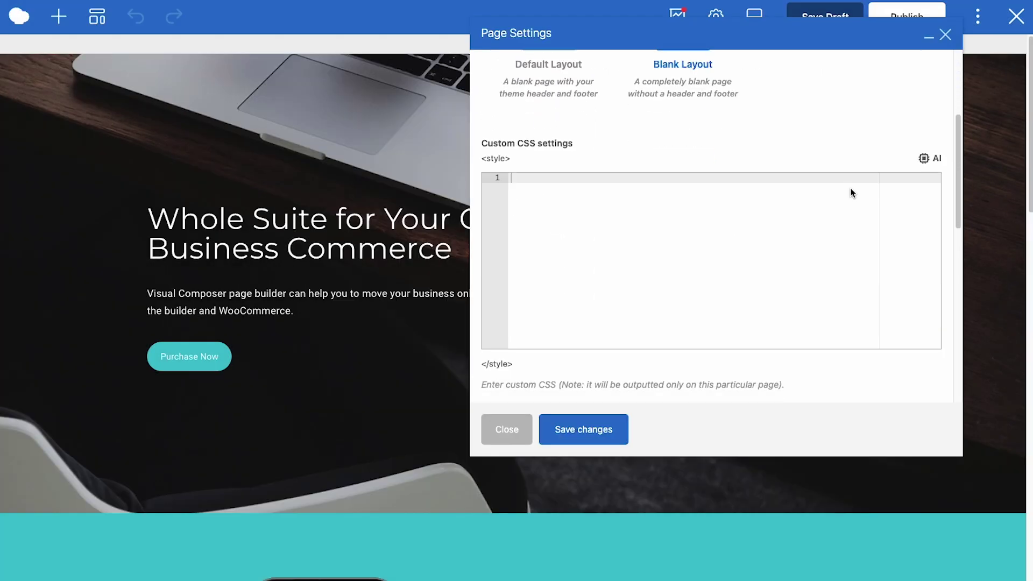
Generate and insert AI CSS for 'Underline all H1 heading on the page', then save Page Settings
{"action": "left_click", "coordinate": [936, 159]}
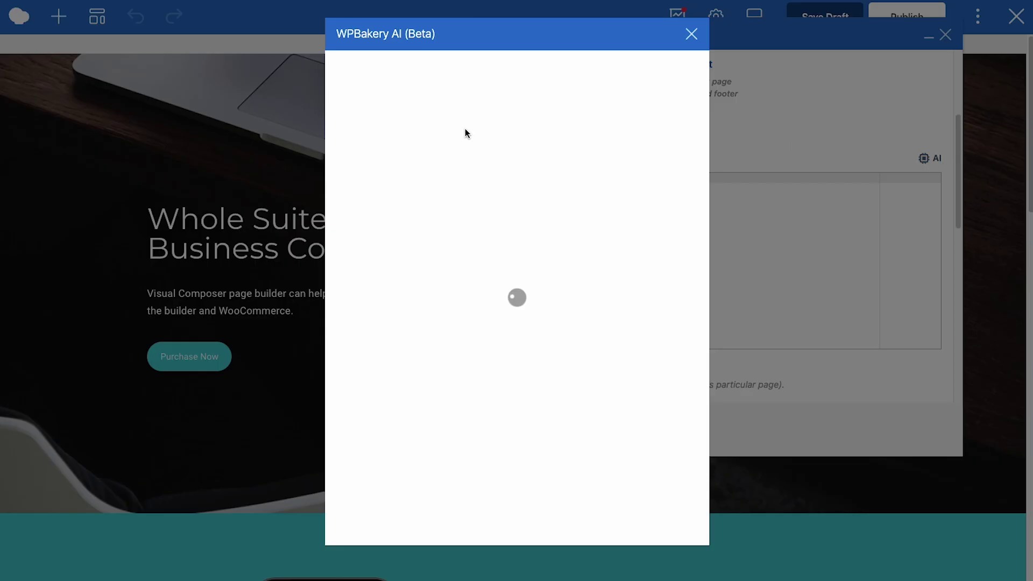
{"action": "left_click", "coordinate": [456, 93]}
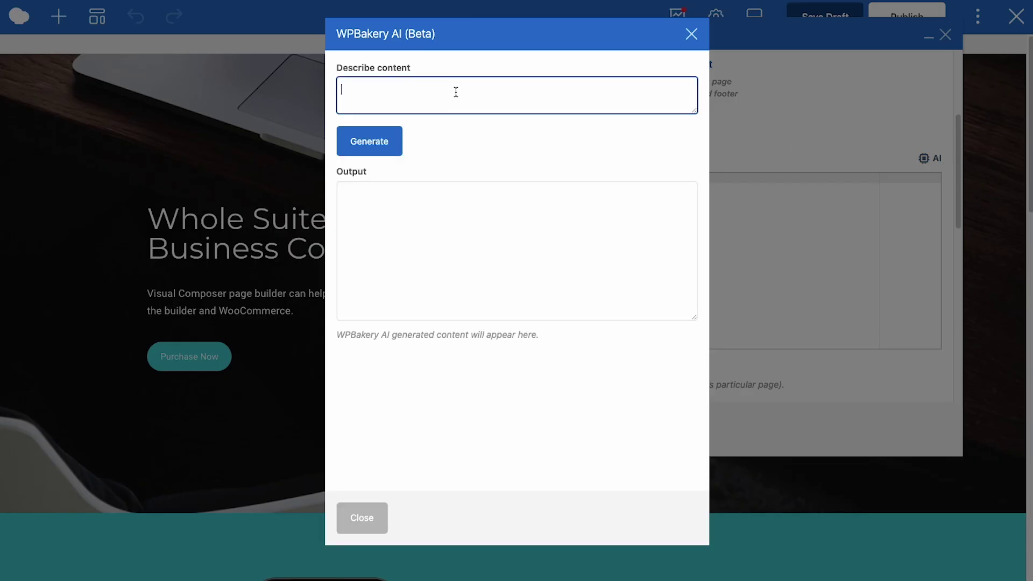
{"action": "type", "text": "Underline all H1 heading "}
{"action": "type", "text": "on the page"}
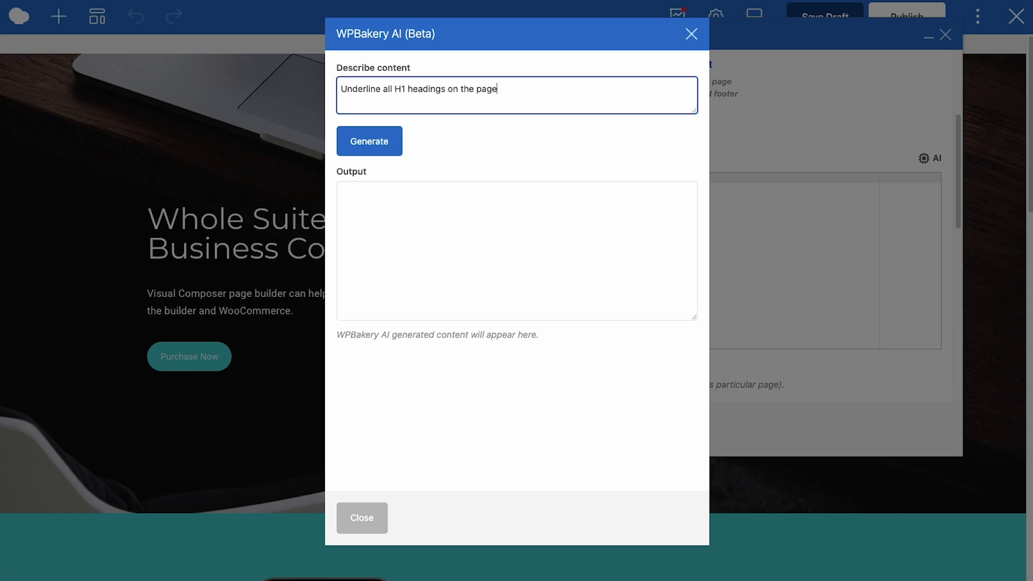
{"action": "left_click", "coordinate": [372, 137]}
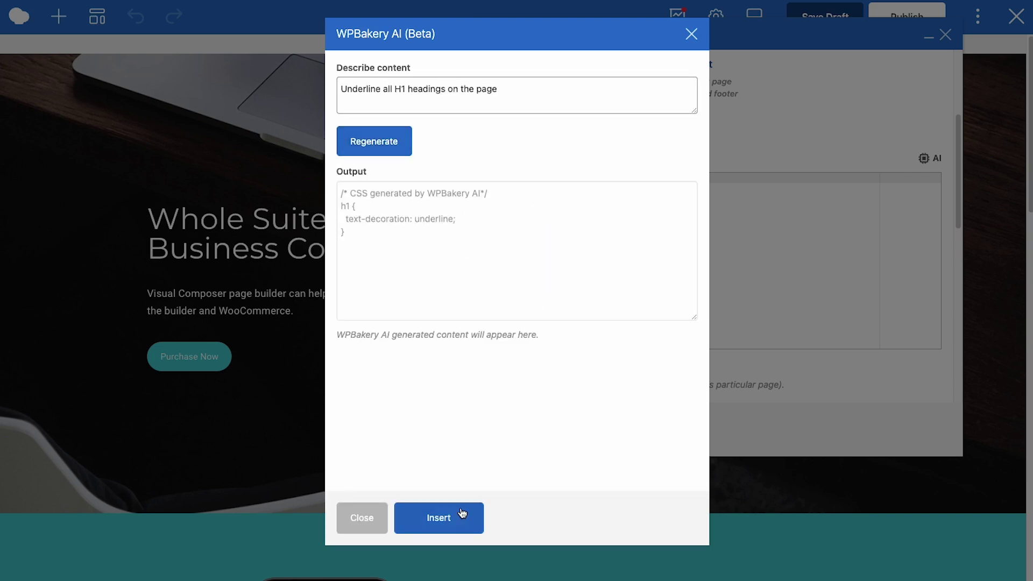
{"action": "left_click", "coordinate": [462, 513]}
{"action": "left_click", "coordinate": [692, 34]}
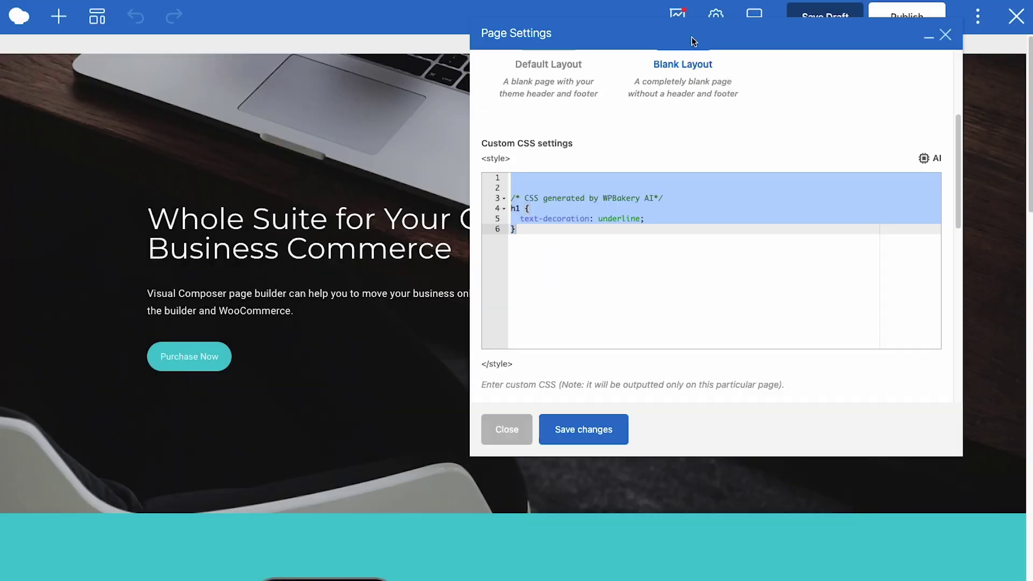
{"action": "left_click", "coordinate": [681, 196]}
{"action": "scroll", "coordinate": [673, 237], "scroll_direction": "up", "scroll_amount": 2}
{"action": "scroll", "coordinate": [670, 253], "scroll_direction": "down", "scroll_amount": 4}
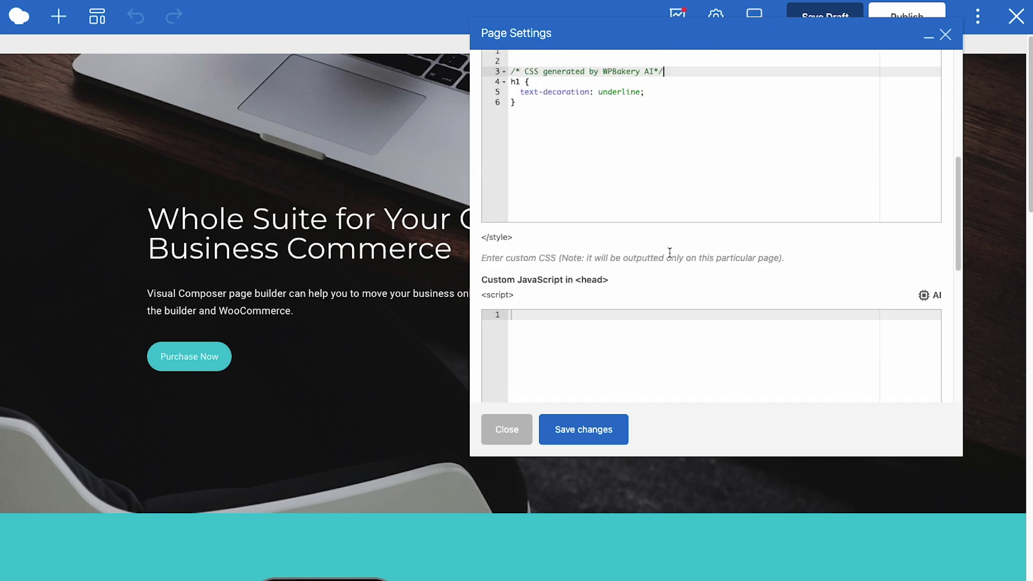
{"action": "scroll", "coordinate": [669, 253], "scroll_direction": "up", "scroll_amount": 5}
{"action": "scroll", "coordinate": [669, 277], "scroll_direction": "down", "scroll_amount": 2}
{"action": "left_click", "coordinate": [611, 431]}
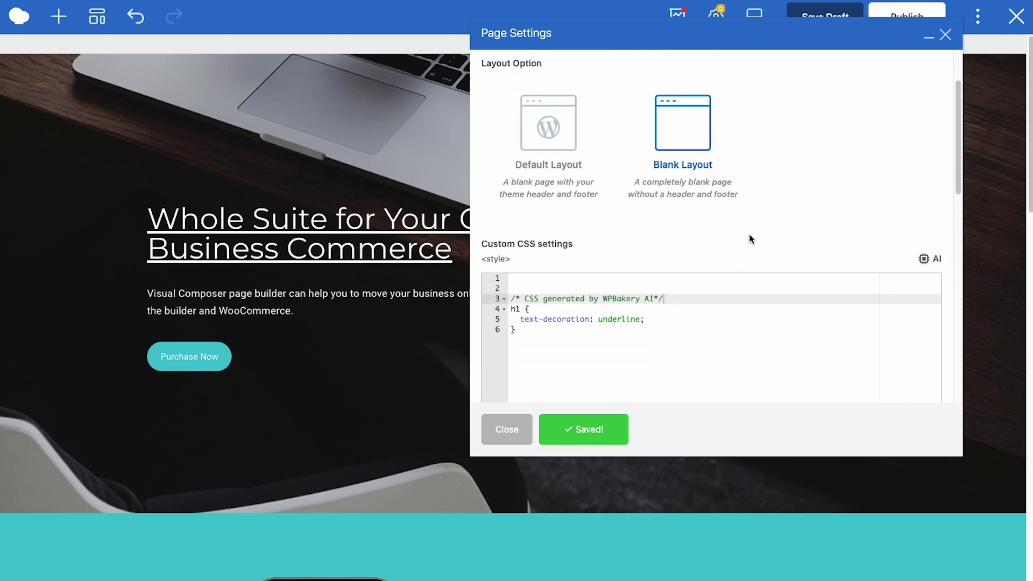
Check the hero at tablet landscape, tablet portrait, mobile landscape and mobile portrait widths
{"action": "left_click", "coordinate": [947, 41]}
{"action": "mouse_move", "coordinate": [755, 16]}
{"action": "left_click", "coordinate": [755, 89]}
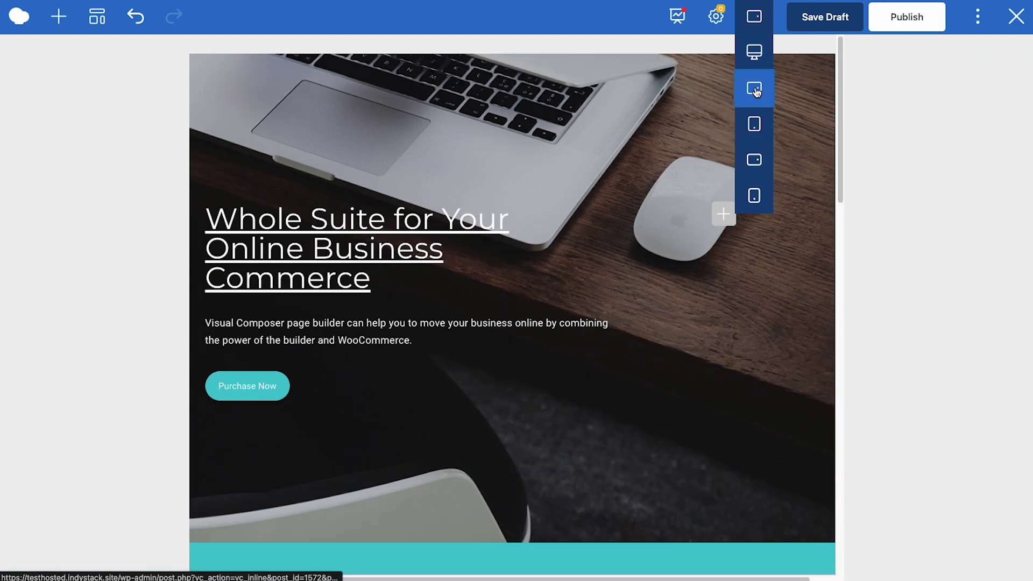
{"action": "left_click", "coordinate": [754, 123]}
{"action": "left_click", "coordinate": [755, 160]}
{"action": "left_click", "coordinate": [757, 195]}
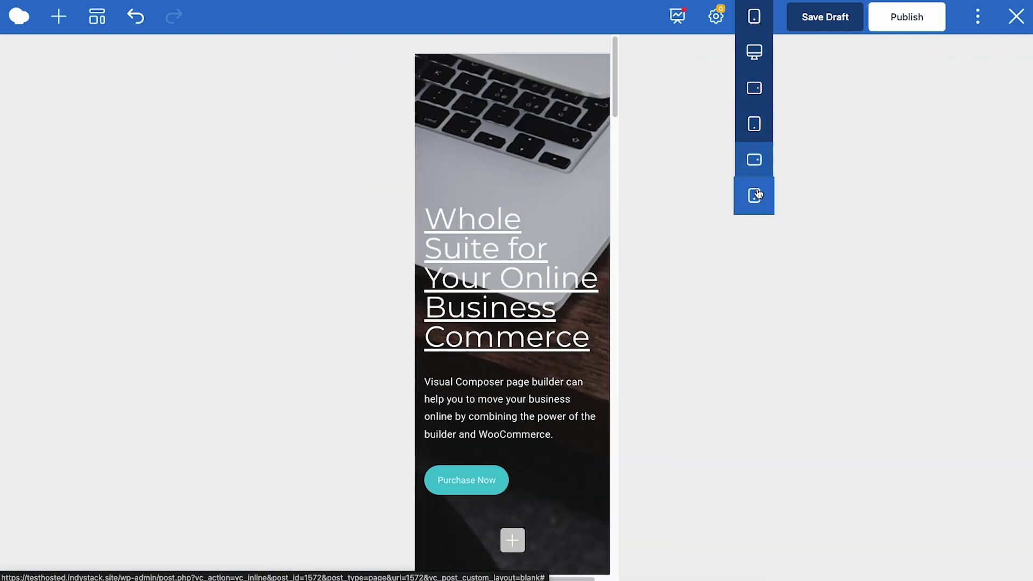
Return to desktop width and undo, clearing the page to an empty canvas
{"action": "left_click", "coordinate": [754, 52]}
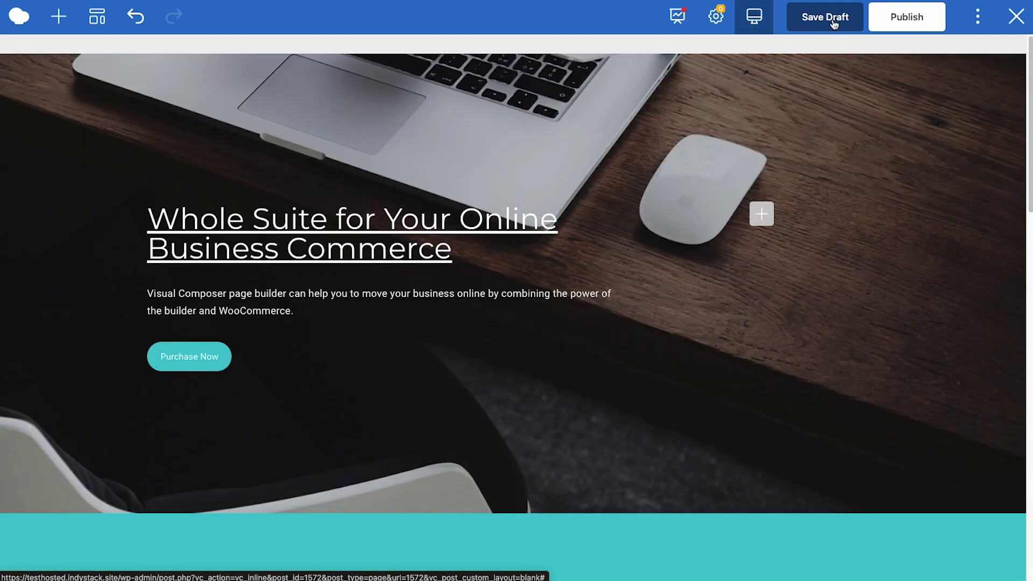
{"action": "mouse_move", "coordinate": [972, 21]}
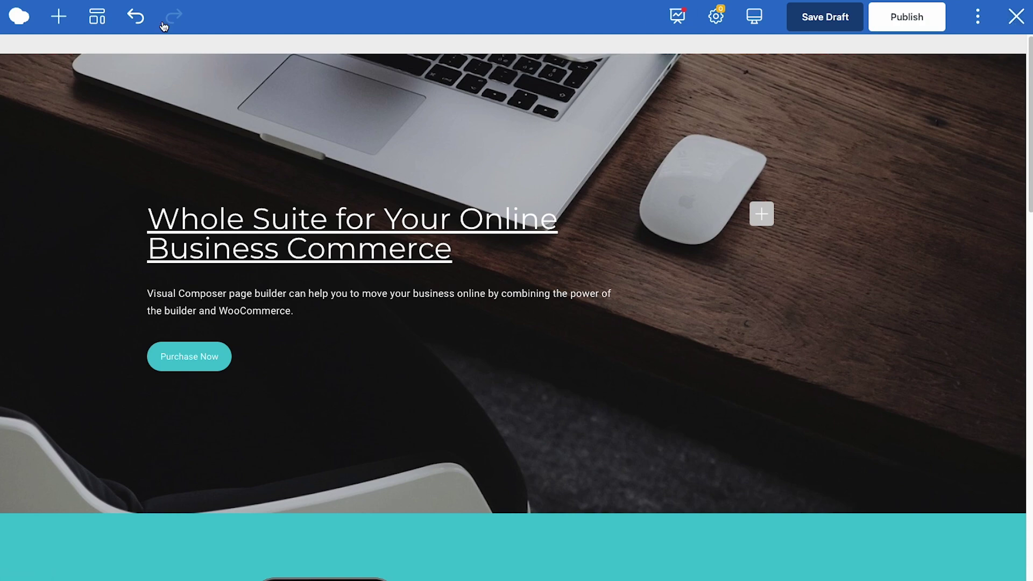
{"action": "left_click", "coordinate": [137, 20]}
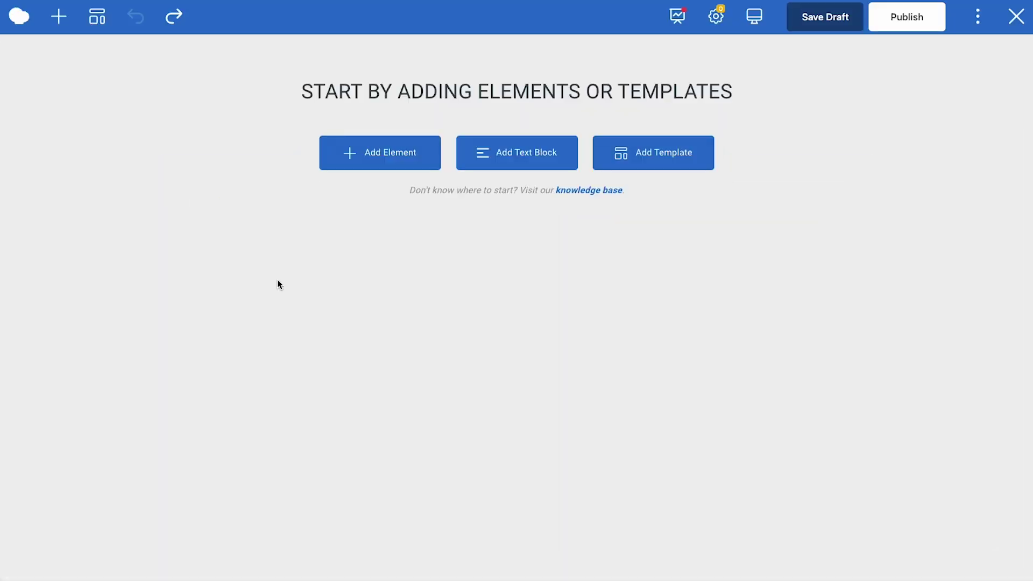
{"action": "left_click", "coordinate": [58, 16]}
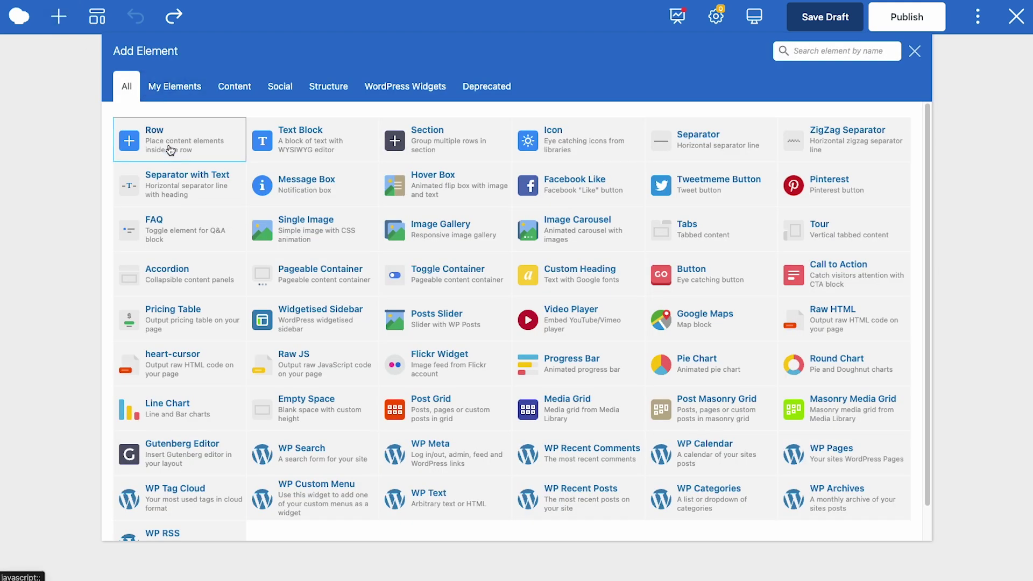
Add a new empty row and open its Row Settings
{"action": "left_click", "coordinate": [170, 155]}
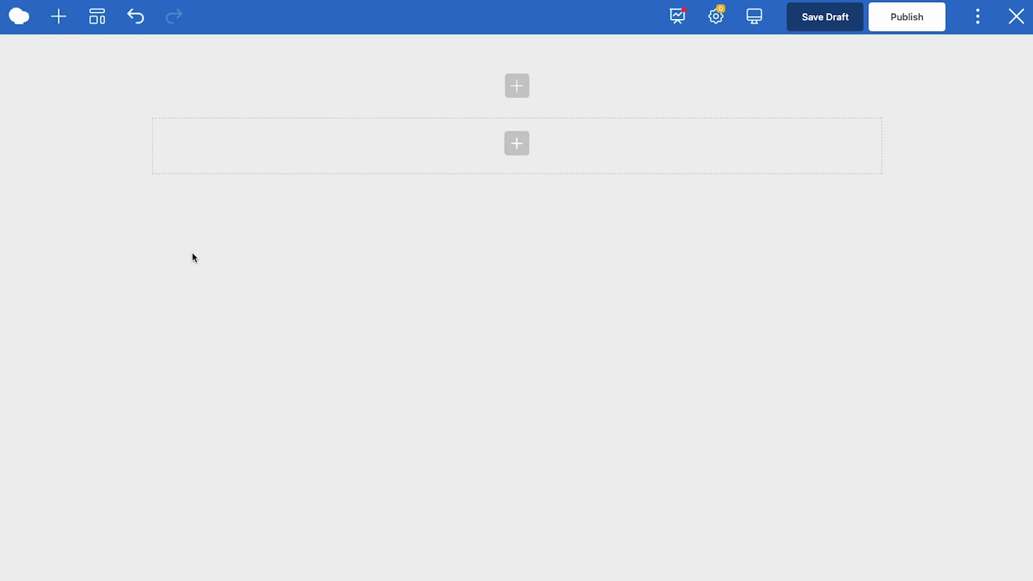
{"action": "mouse_move", "coordinate": [207, 95]}
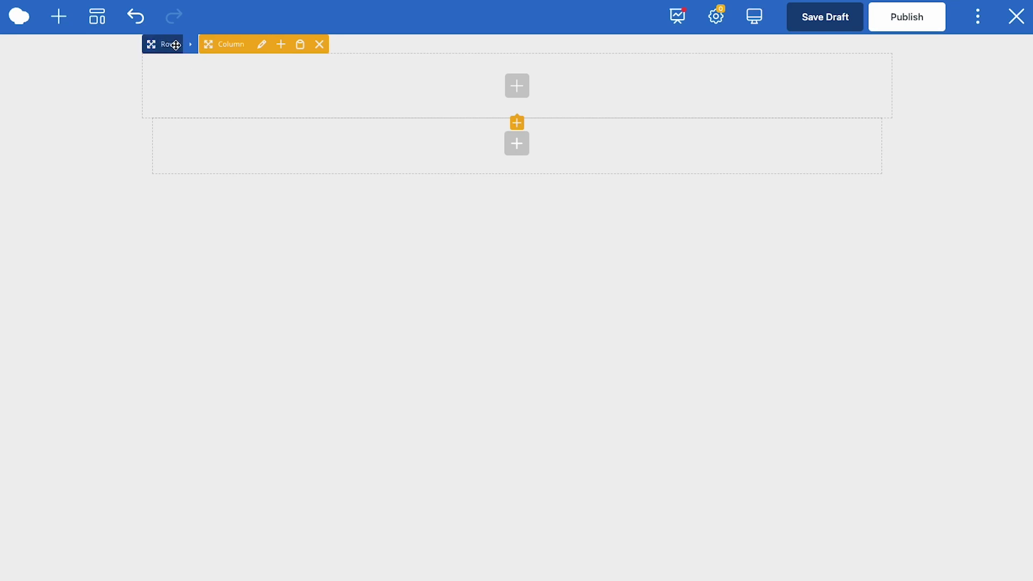
{"action": "mouse_move", "coordinate": [171, 44]}
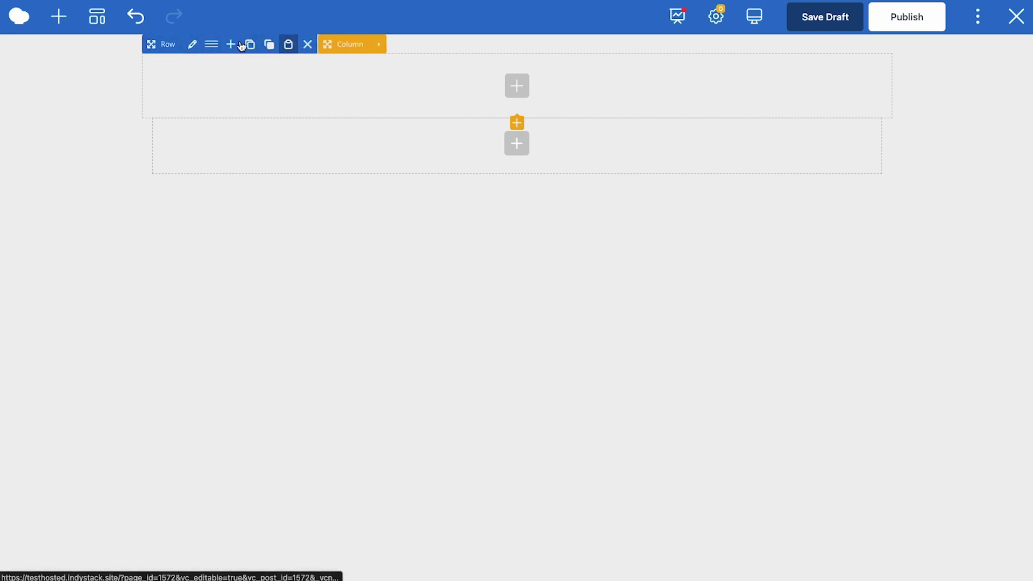
{"action": "left_click", "coordinate": [194, 47]}
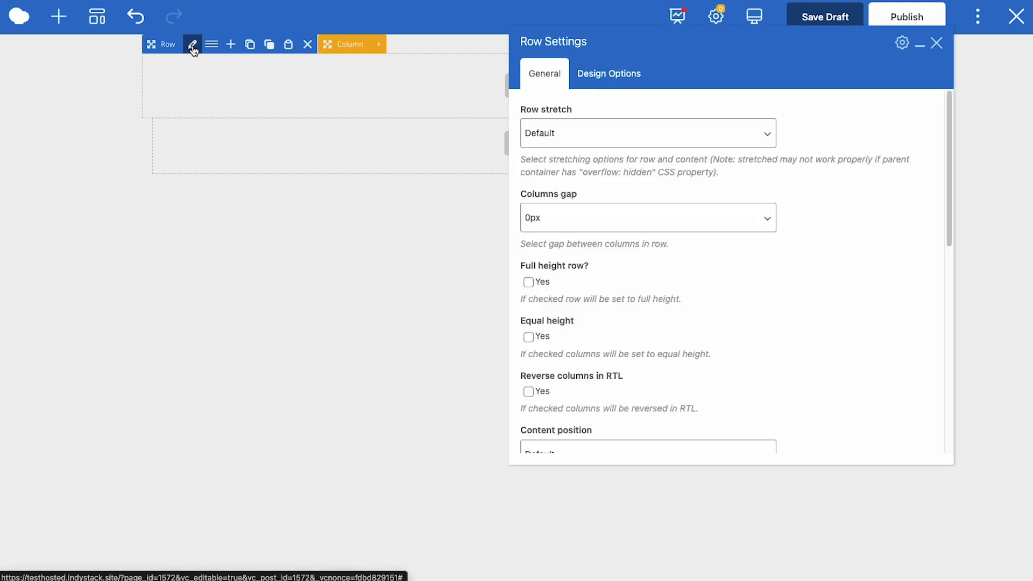
Try the Row stretch options, ending on stretching both row and content
{"action": "left_click", "coordinate": [600, 135]}
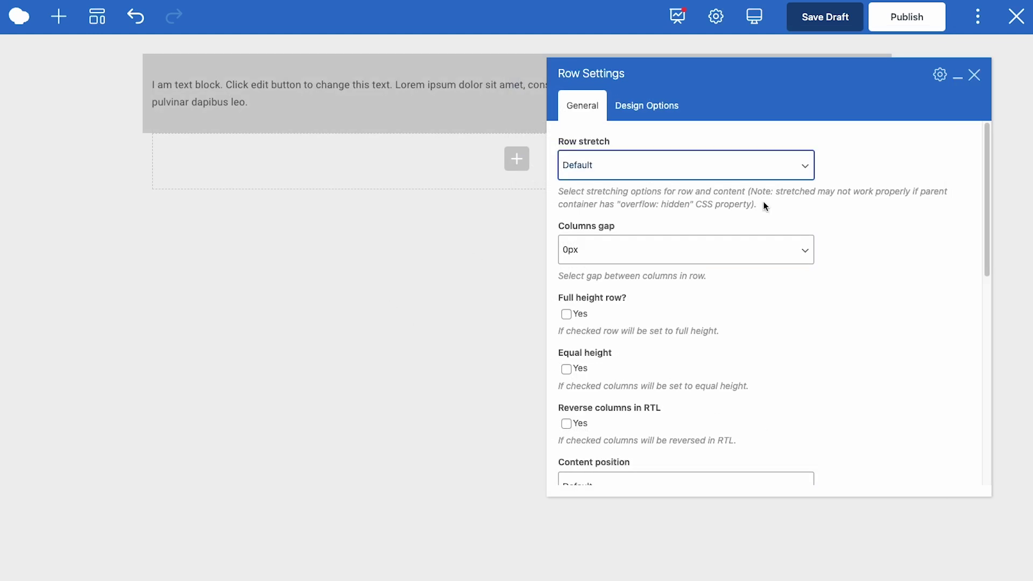
{"action": "left_click", "coordinate": [743, 168]}
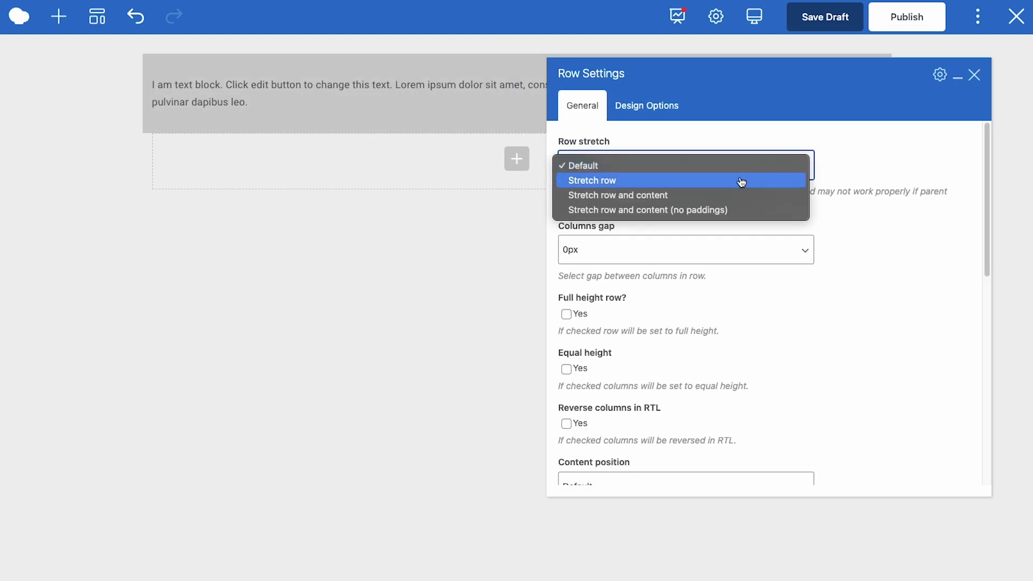
{"action": "left_click", "coordinate": [742, 182]}
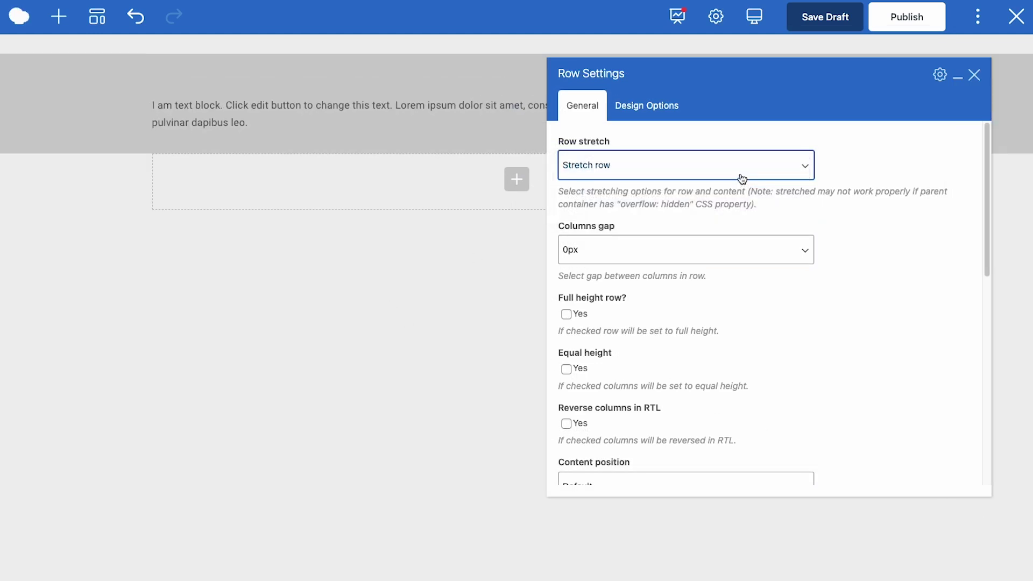
{"action": "left_click", "coordinate": [742, 173]}
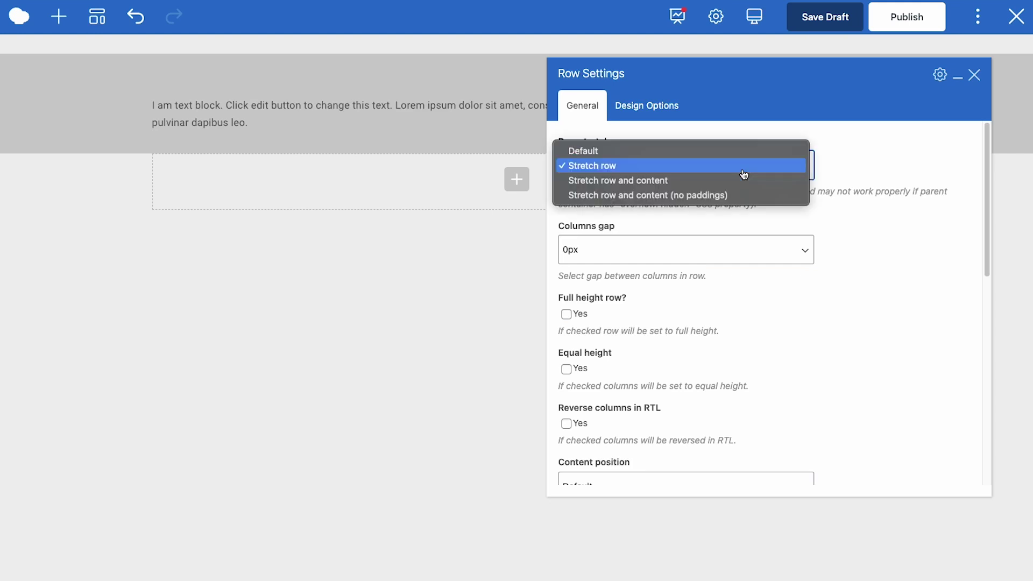
{"action": "left_click", "coordinate": [741, 183]}
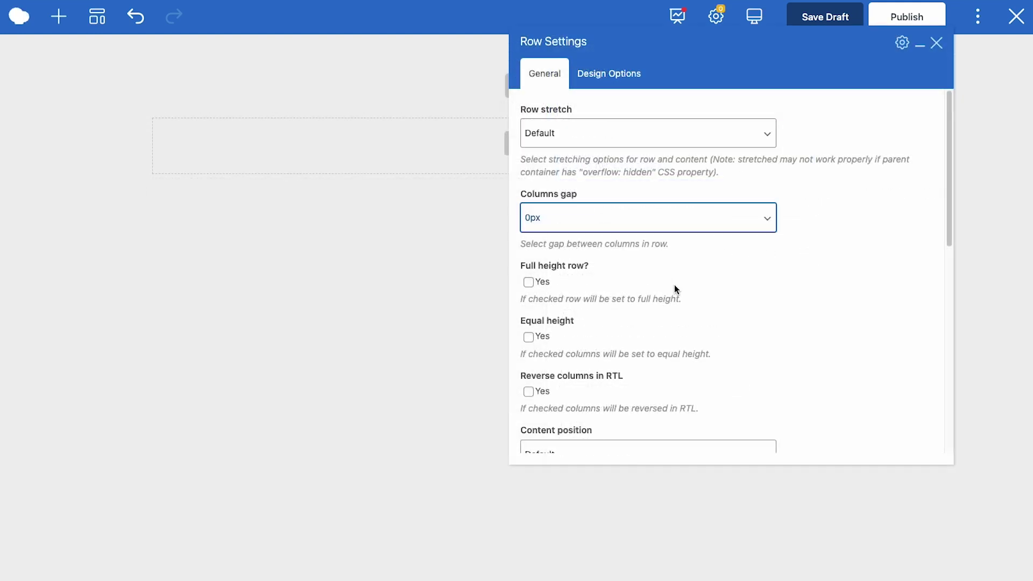
Leave content position at Default and review the remaining row settings
{"action": "scroll", "coordinate": [572, 258], "scroll_direction": "down", "scroll_amount": 1}
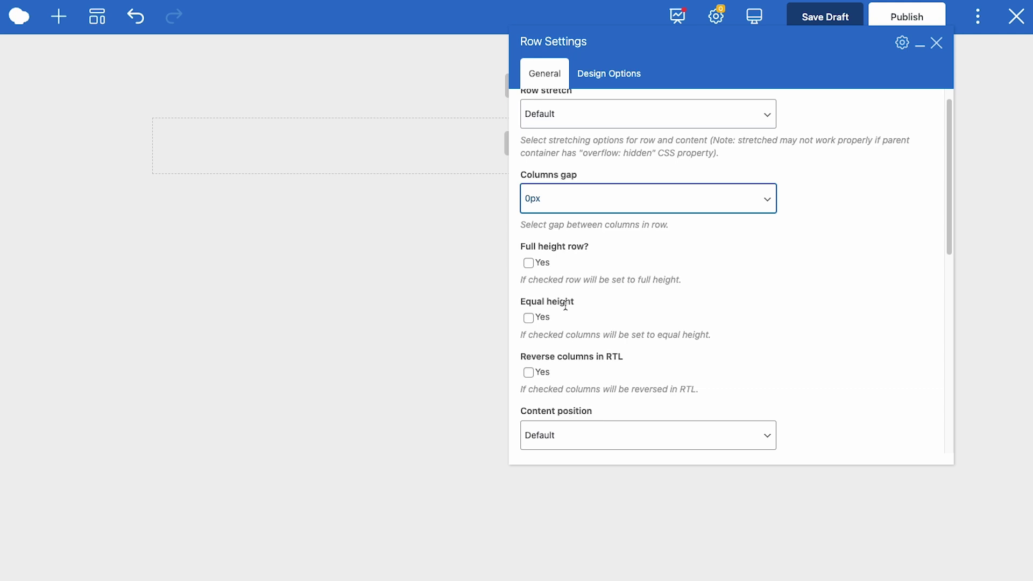
{"action": "scroll", "coordinate": [782, 290], "scroll_direction": "down", "scroll_amount": 4}
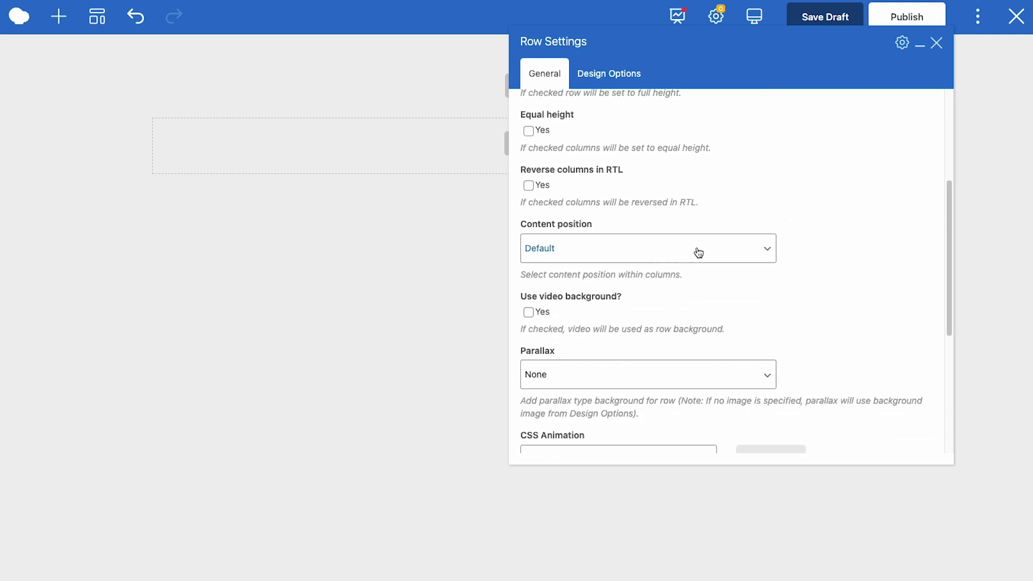
{"action": "left_click", "coordinate": [705, 251]}
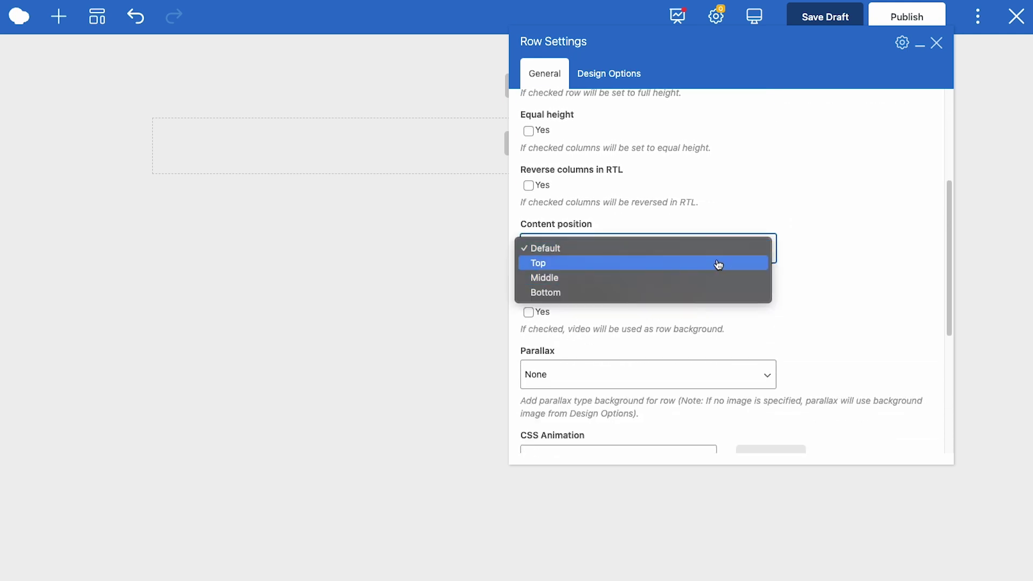
{"action": "left_click", "coordinate": [877, 257]}
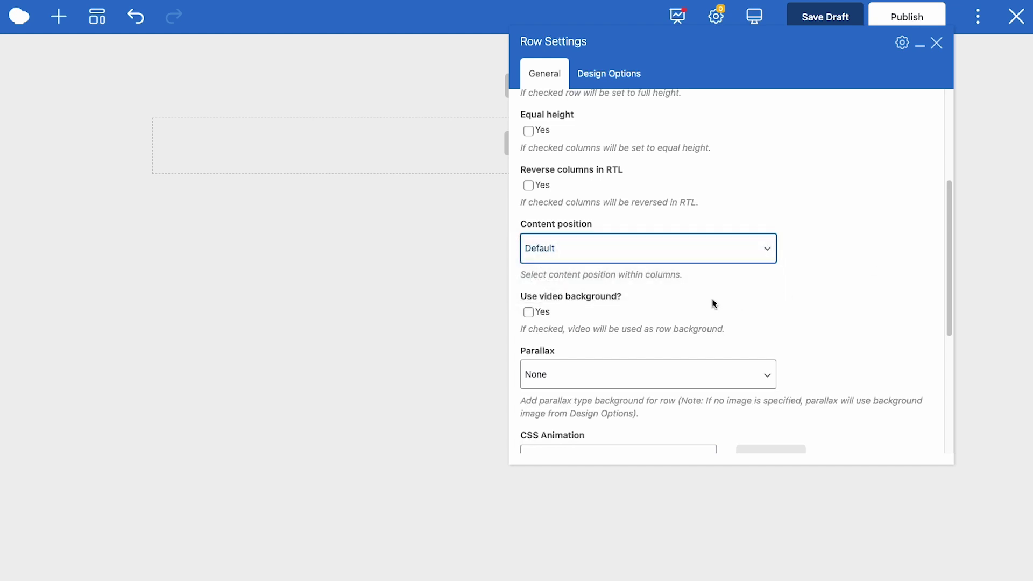
{"action": "scroll", "coordinate": [583, 308], "scroll_direction": "down", "scroll_amount": 2}
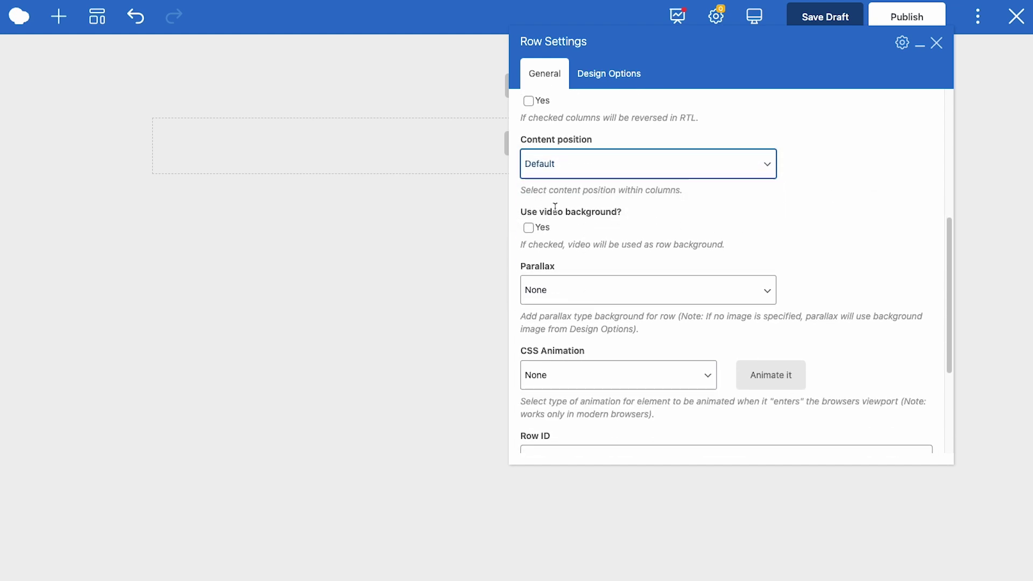
{"action": "scroll", "coordinate": [718, 230], "scroll_direction": "down", "scroll_amount": 2}
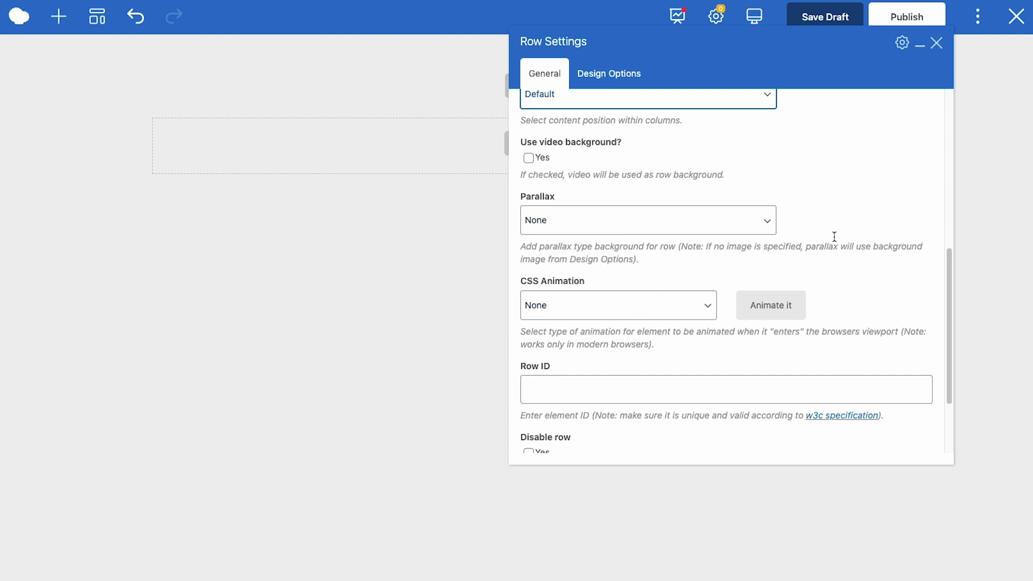
{"action": "scroll", "coordinate": [850, 231], "scroll_direction": "down", "scroll_amount": 2}
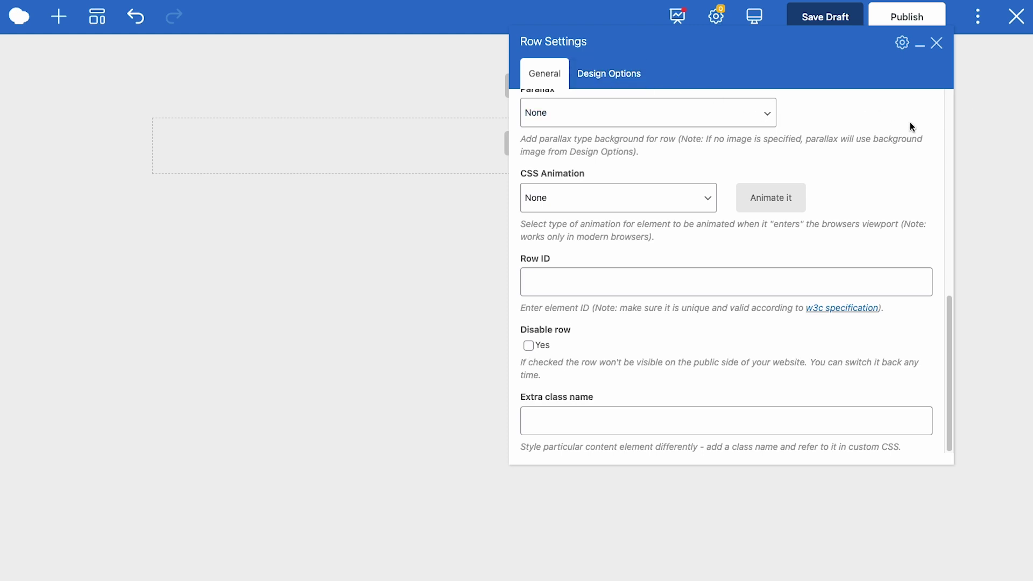
{"action": "scroll", "coordinate": [695, 272], "scroll_direction": "up", "scroll_amount": 5}
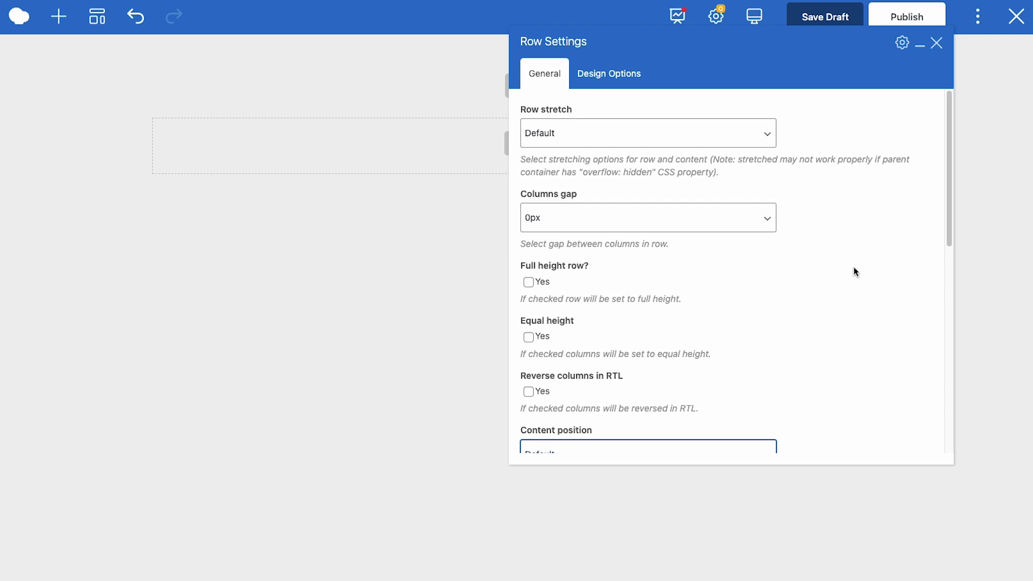
In the row's Design Options, try the border colour and a Ridge border style
{"action": "left_click", "coordinate": [616, 76]}
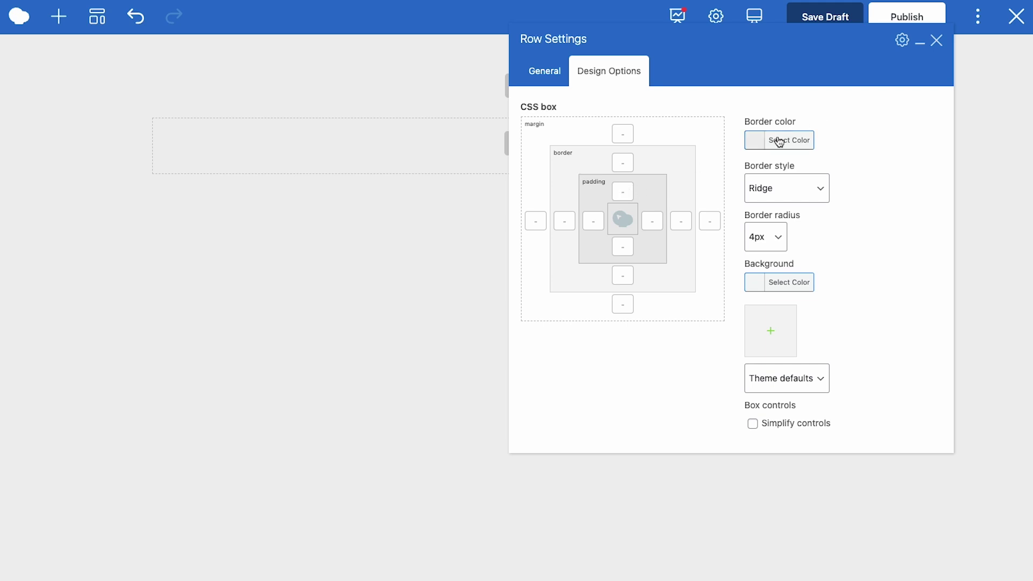
{"action": "left_click", "coordinate": [779, 142]}
{"action": "left_click", "coordinate": [880, 130]}
{"action": "left_click", "coordinate": [788, 195]}
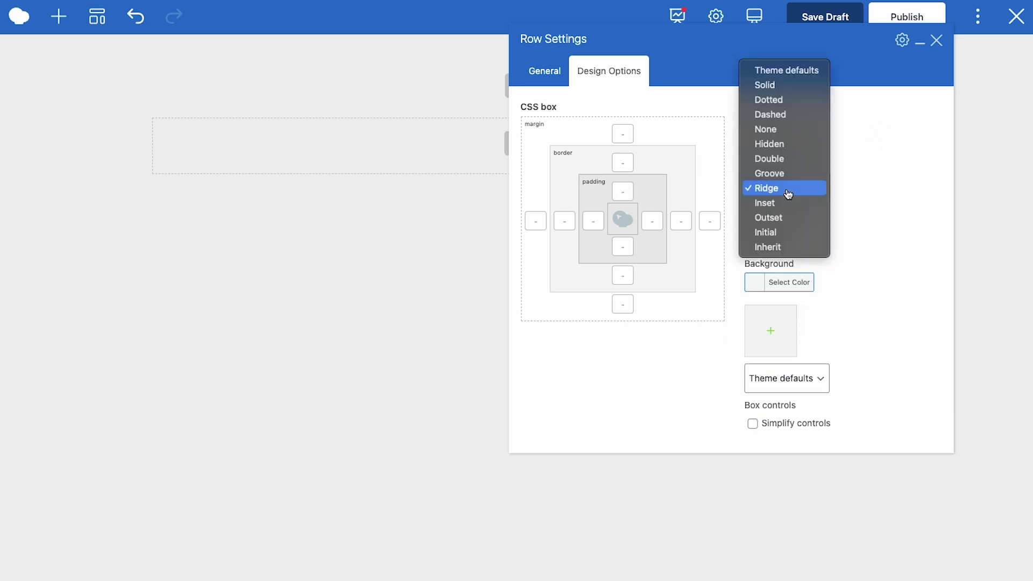
{"action": "left_click", "coordinate": [840, 198]}
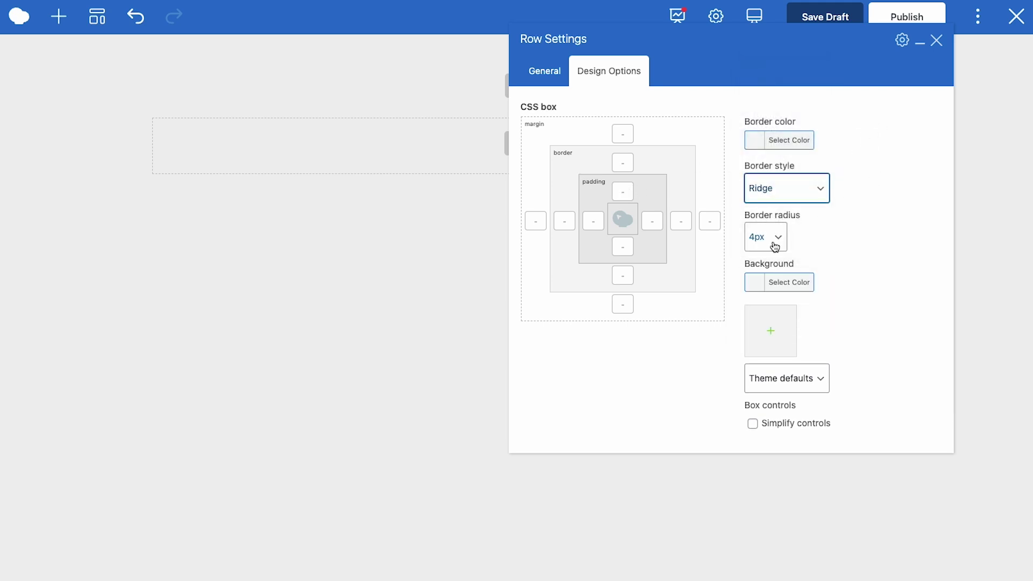
Skip the background image, toggle Simplify controls, undo the border changes and close Row Settings
{"action": "left_click", "coordinate": [771, 331]}
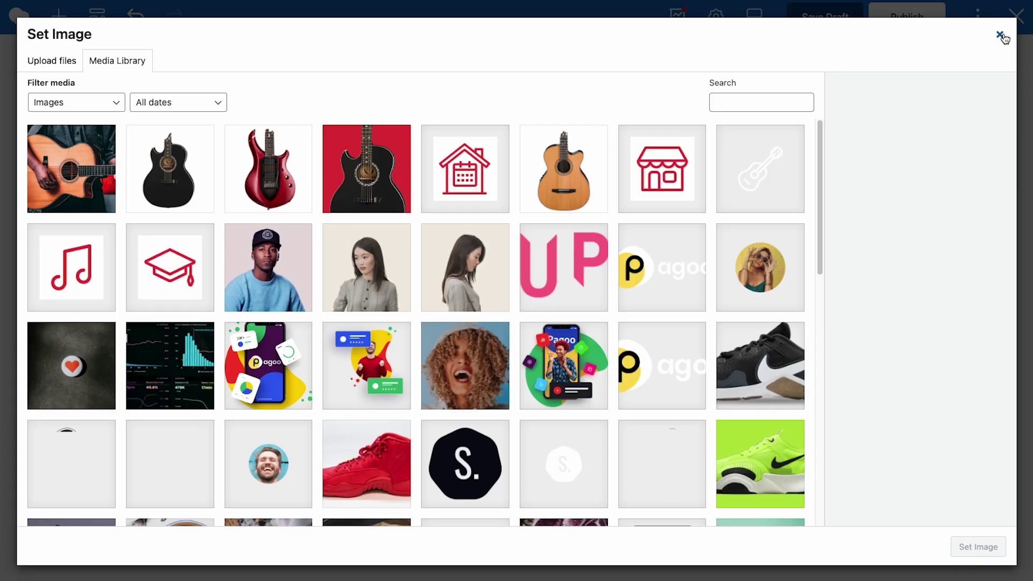
{"action": "left_click", "coordinate": [1001, 35]}
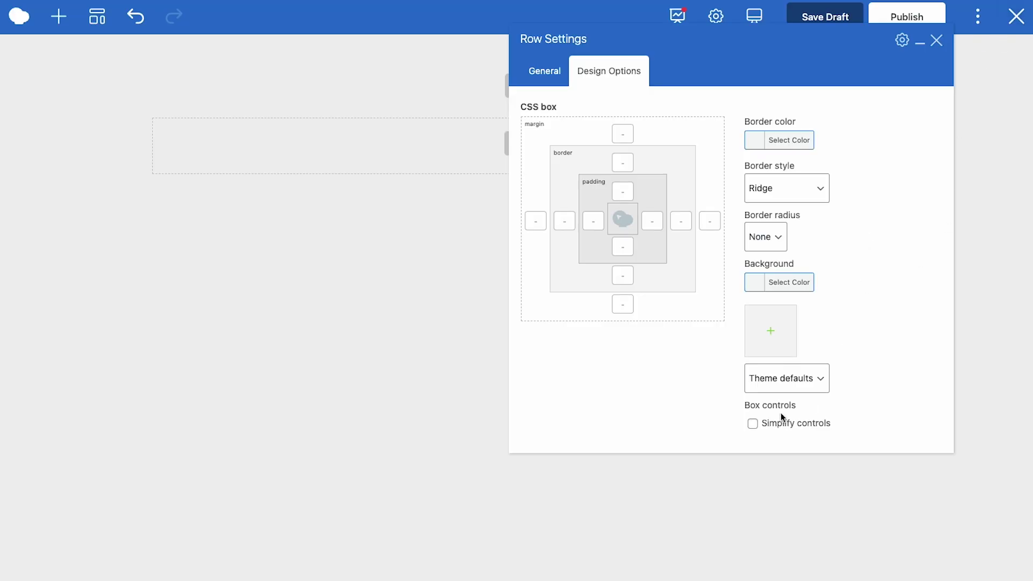
{"action": "left_click", "coordinate": [753, 424]}
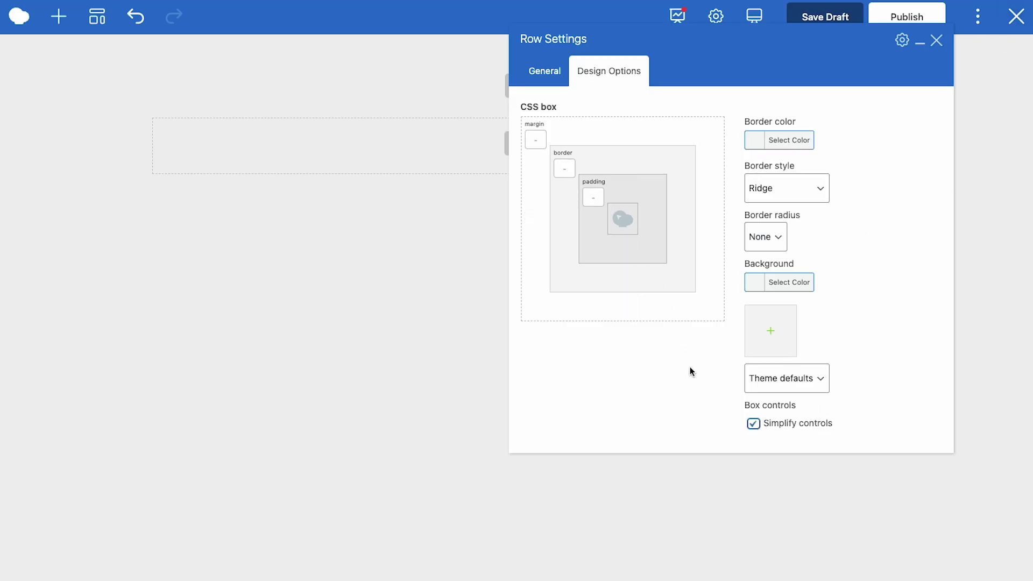
{"action": "key", "text": "ctrl+z"}
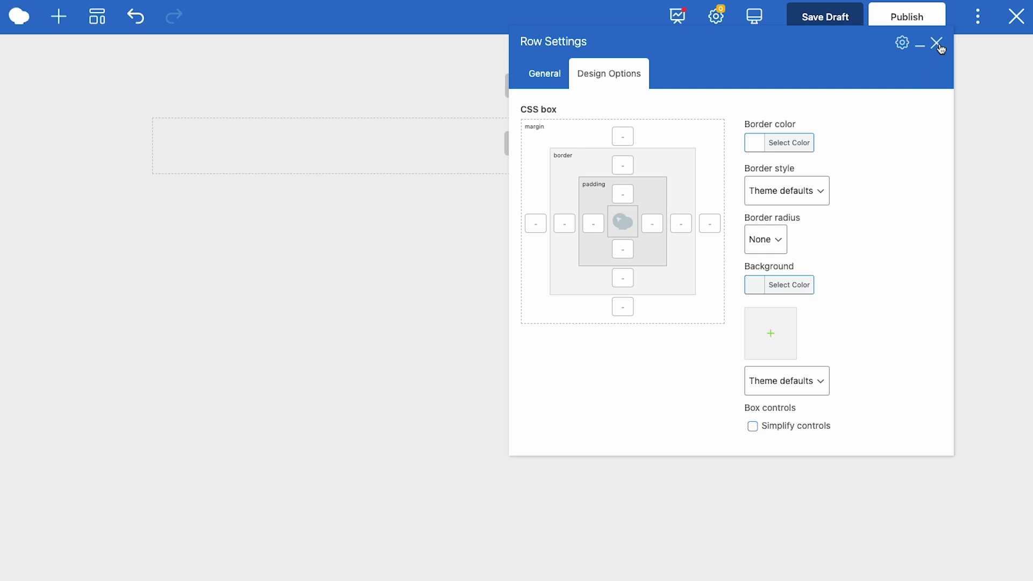
{"action": "left_click", "coordinate": [941, 46]}
Set the row layout to 1/2 + 1/2 after trying four columns, then open the left column's settings
{"action": "left_click", "coordinate": [215, 47]}
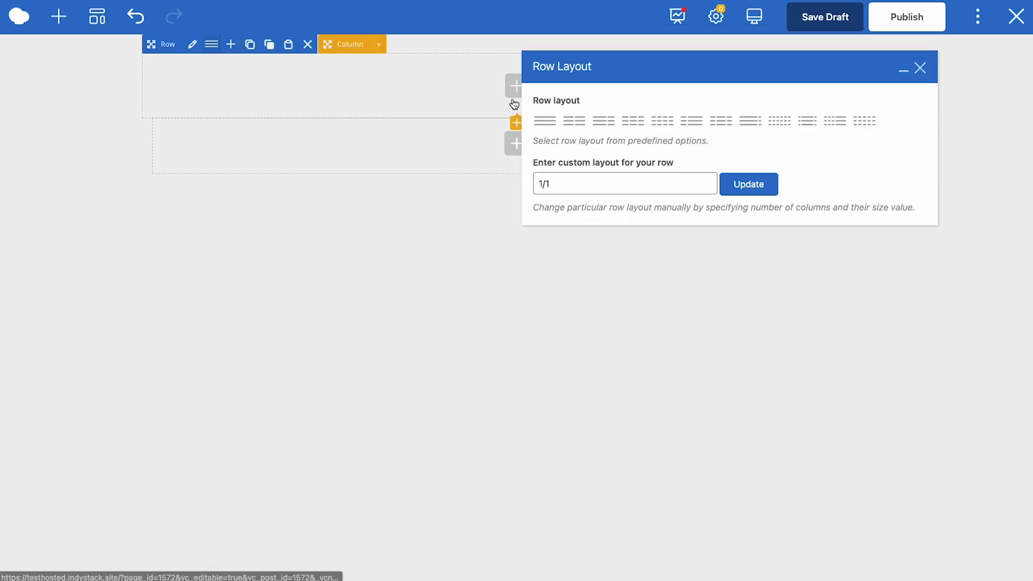
{"action": "left_click", "coordinate": [573, 125]}
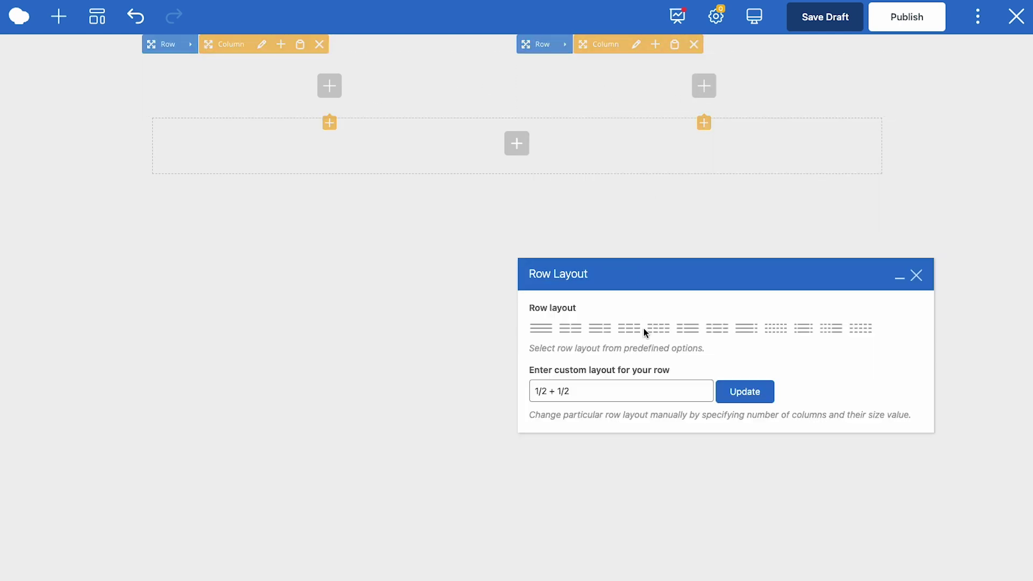
{"action": "left_click", "coordinate": [658, 328]}
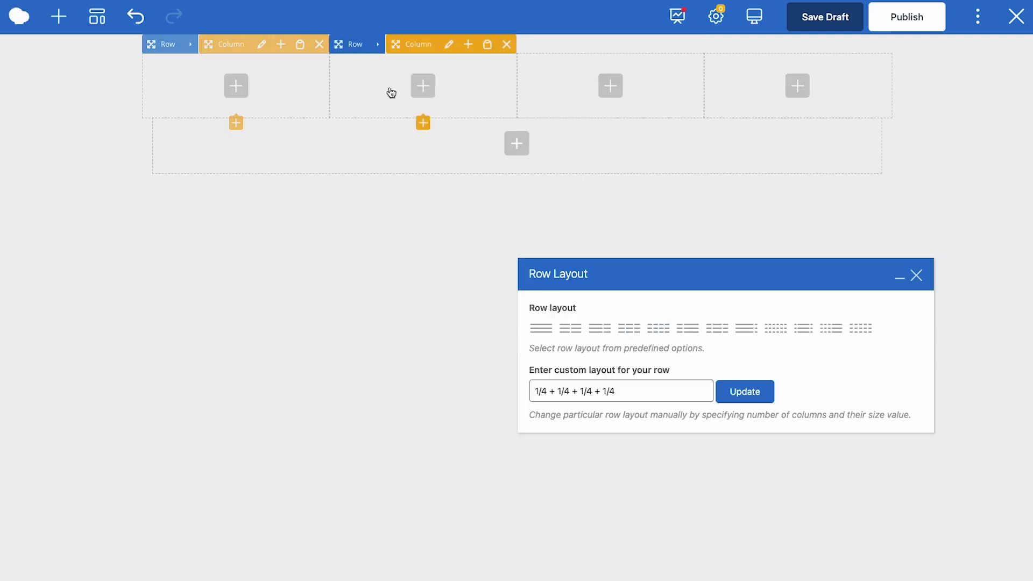
{"action": "left_click", "coordinate": [570, 338]}
{"action": "left_click", "coordinate": [580, 395]}
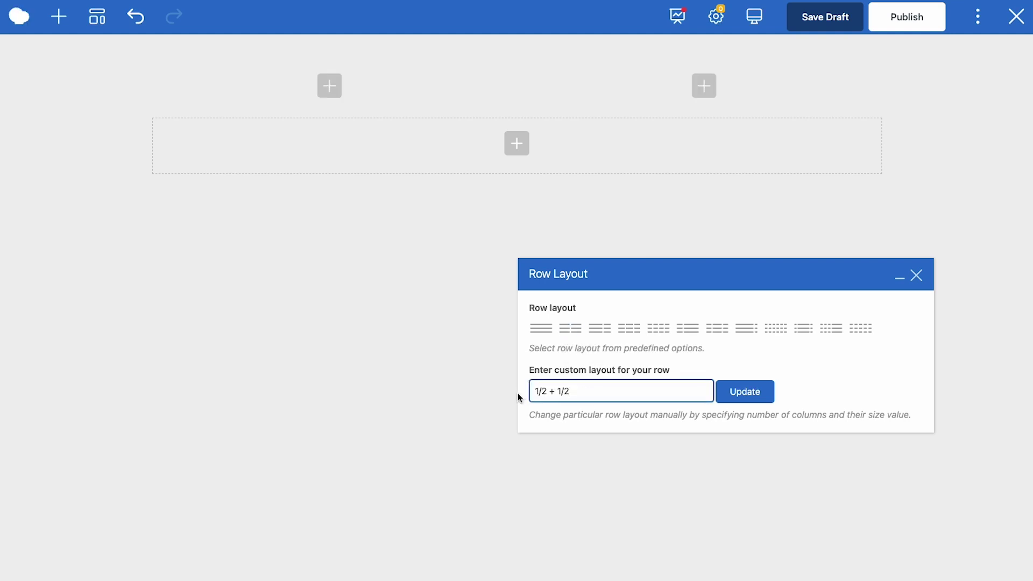
{"action": "left_click", "coordinate": [775, 349]}
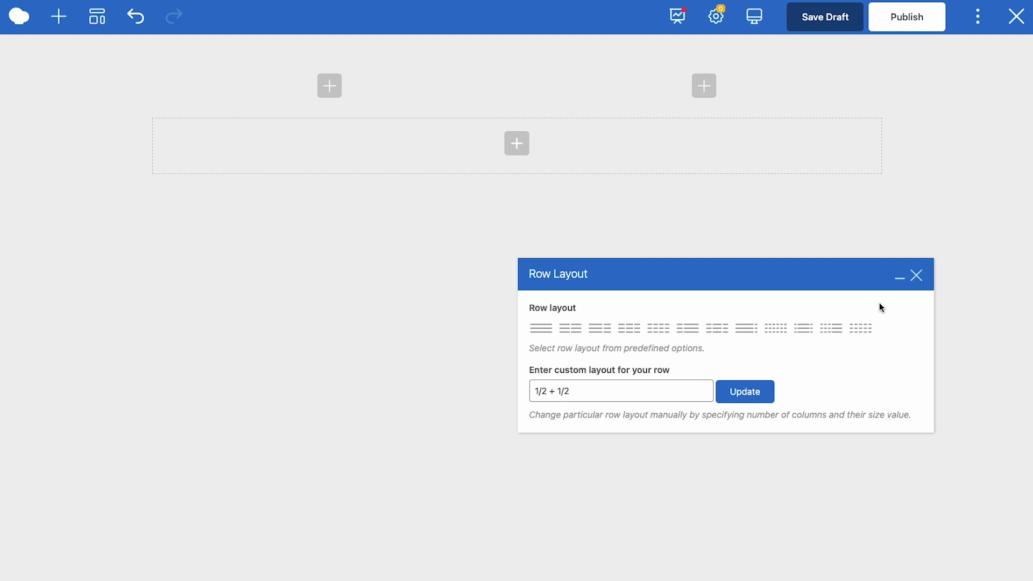
{"action": "left_click", "coordinate": [916, 279]}
{"action": "mouse_move", "coordinate": [339, 76]}
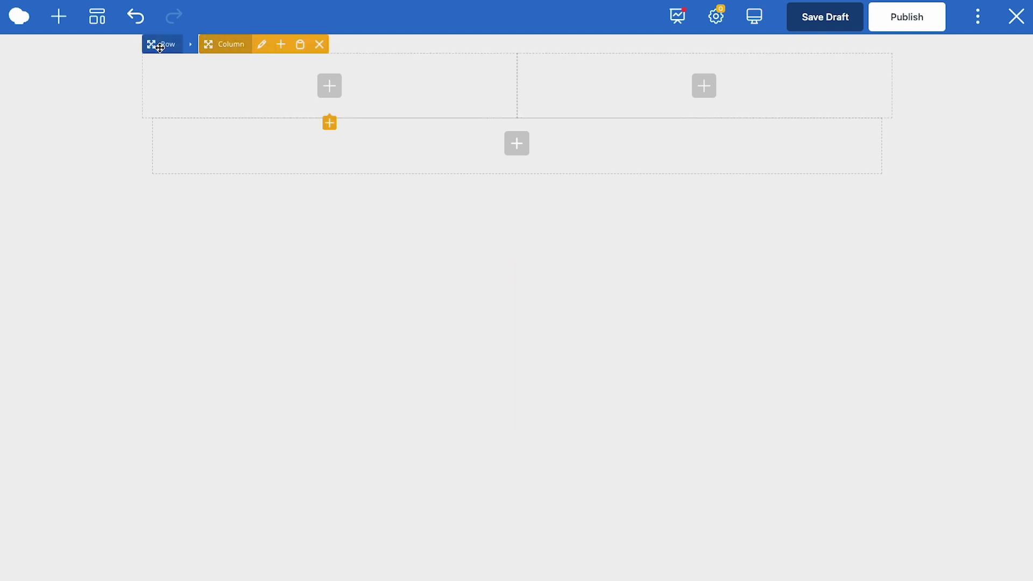
{"action": "left_click", "coordinate": [262, 47]}
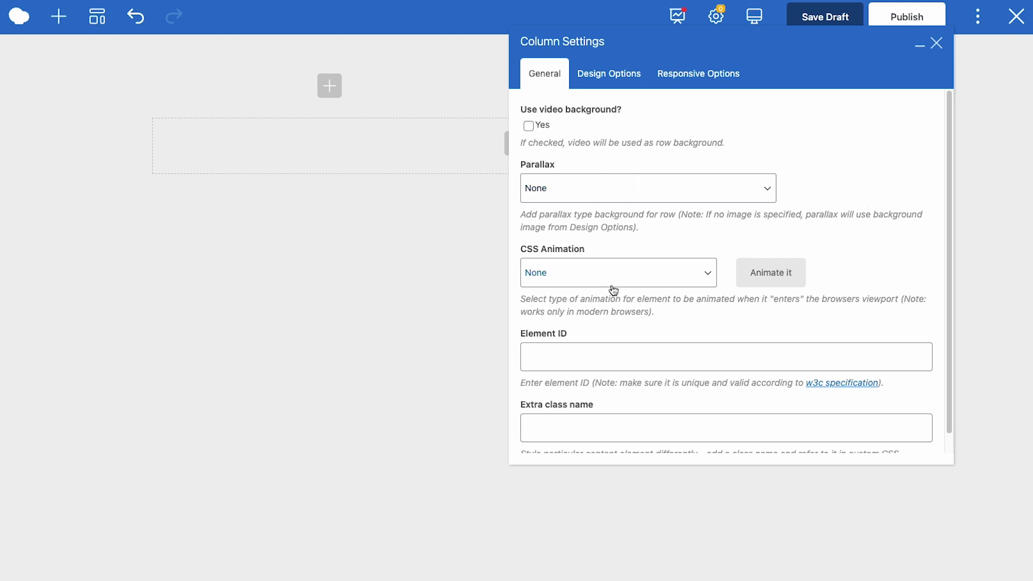
{"action": "scroll", "coordinate": [613, 349], "scroll_direction": "down", "scroll_amount": 1}
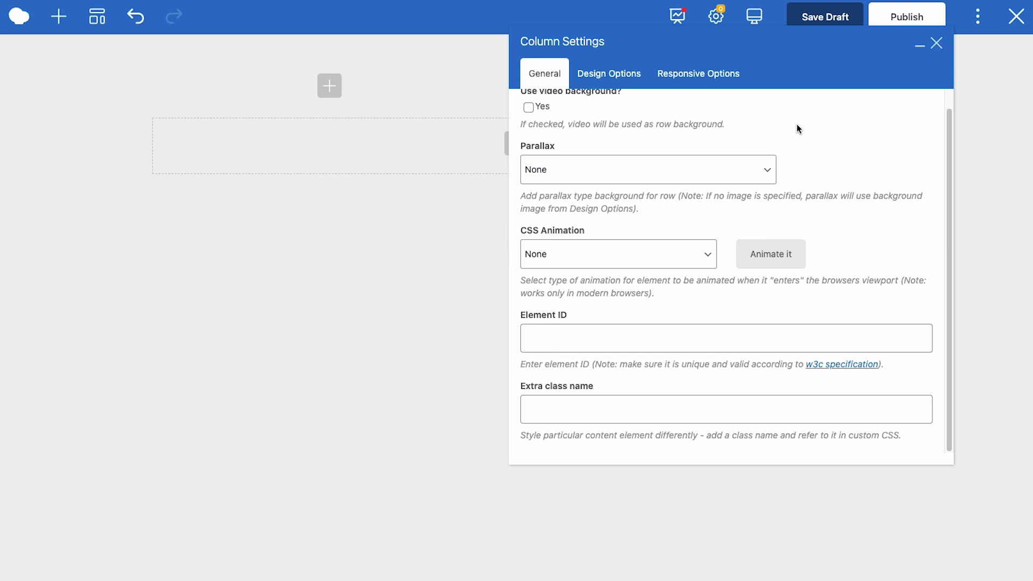
{"action": "left_click", "coordinate": [597, 81]}
{"action": "left_click", "coordinate": [708, 86]}
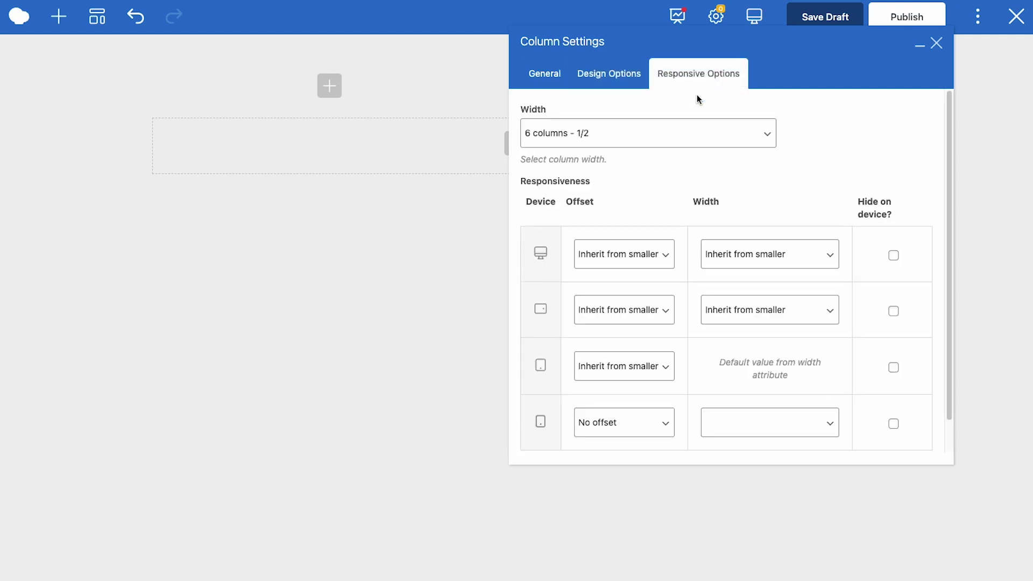
{"action": "scroll", "coordinate": [819, 154], "scroll_direction": "down", "scroll_amount": 2}
{"action": "scroll", "coordinate": [819, 154], "scroll_direction": "up", "scroll_amount": 2}
{"action": "left_click", "coordinate": [937, 44]}
{"action": "mouse_move", "coordinate": [338, 93]}
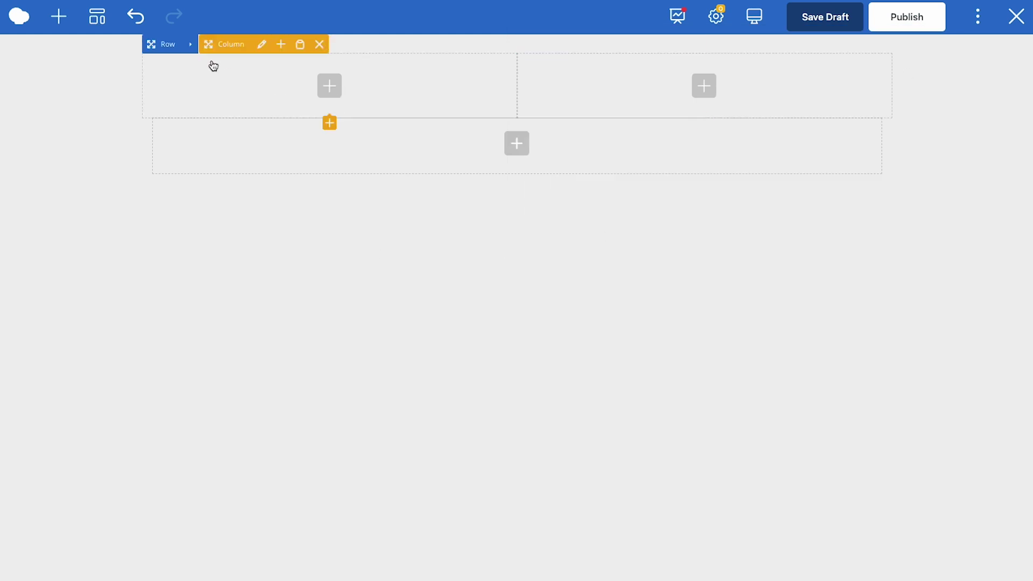
{"action": "left_click", "coordinate": [262, 49]}
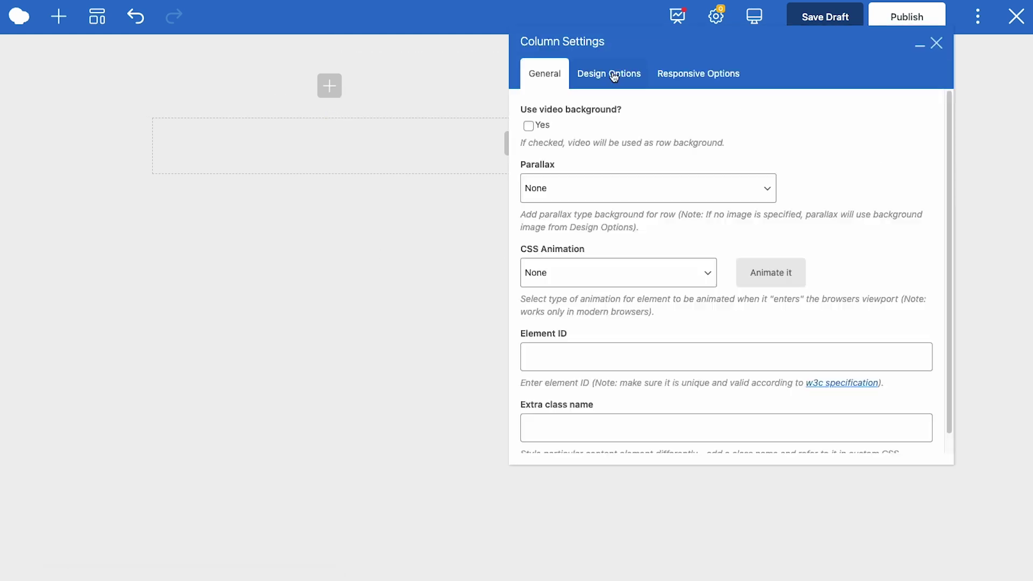
{"action": "left_click", "coordinate": [613, 74]}
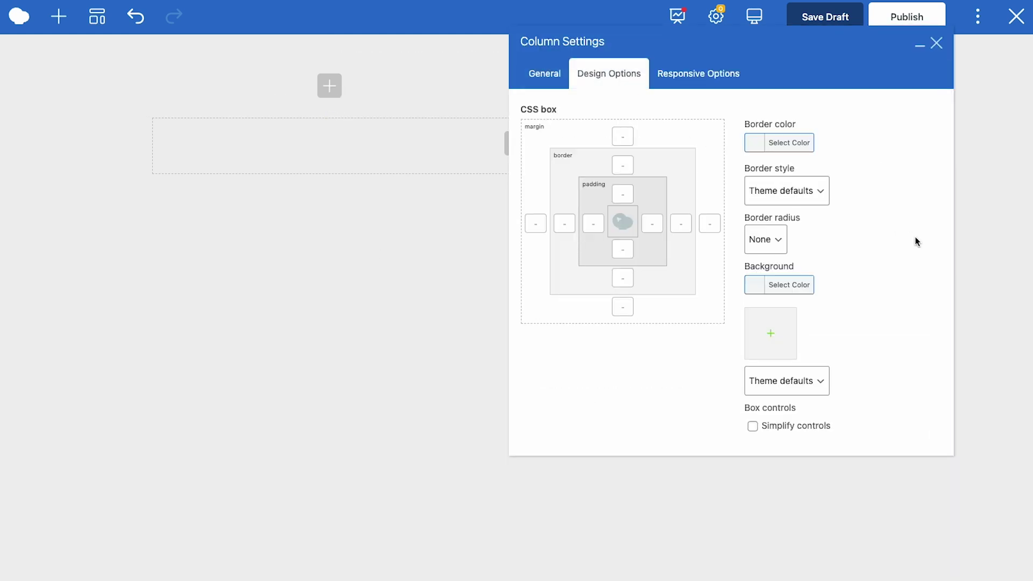
{"action": "left_click", "coordinate": [802, 290]}
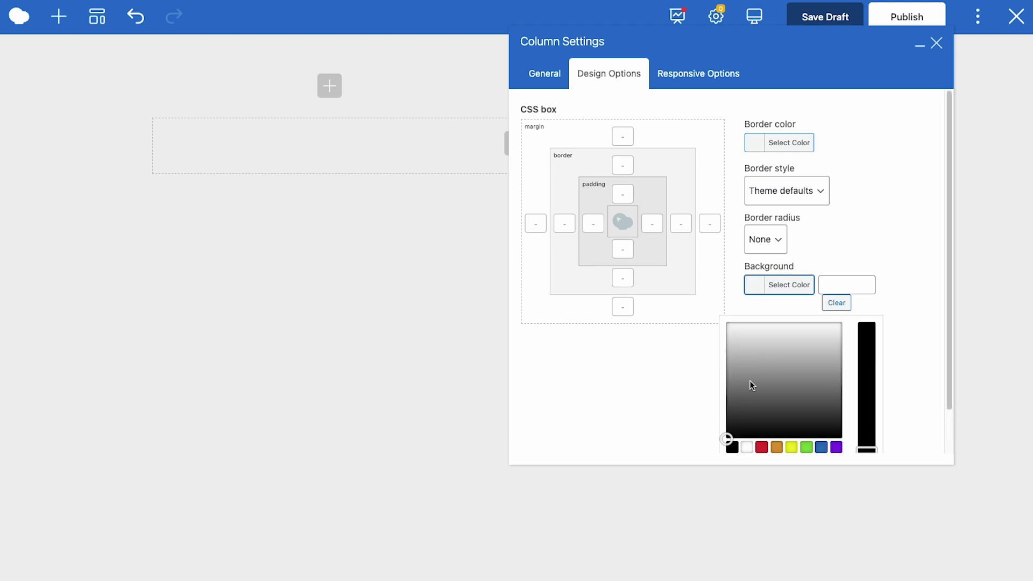
{"action": "left_click", "coordinate": [762, 449]}
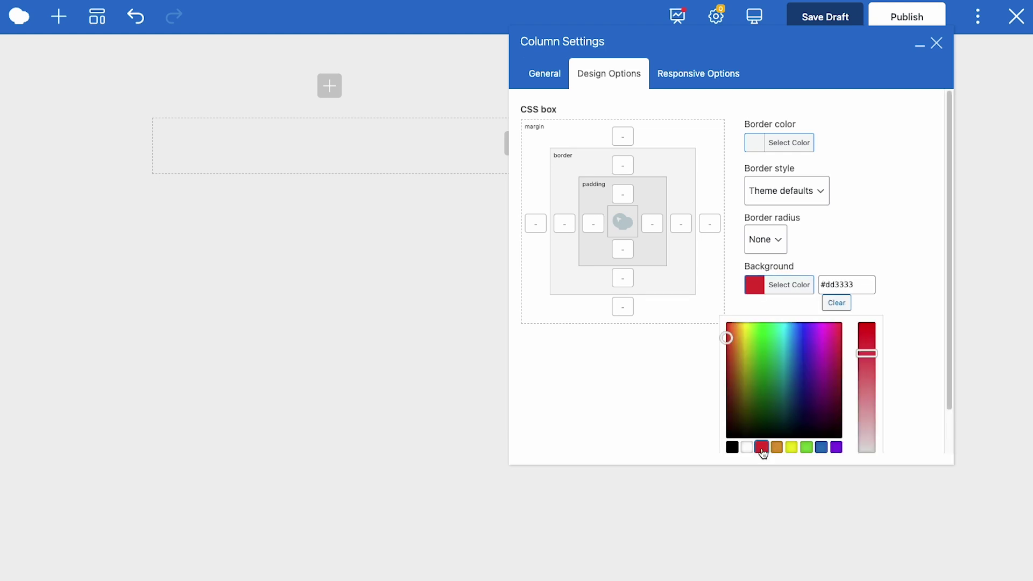
{"action": "left_click", "coordinate": [902, 195]}
{"action": "left_click", "coordinate": [937, 44]}
{"action": "left_click", "coordinate": [711, 85]}
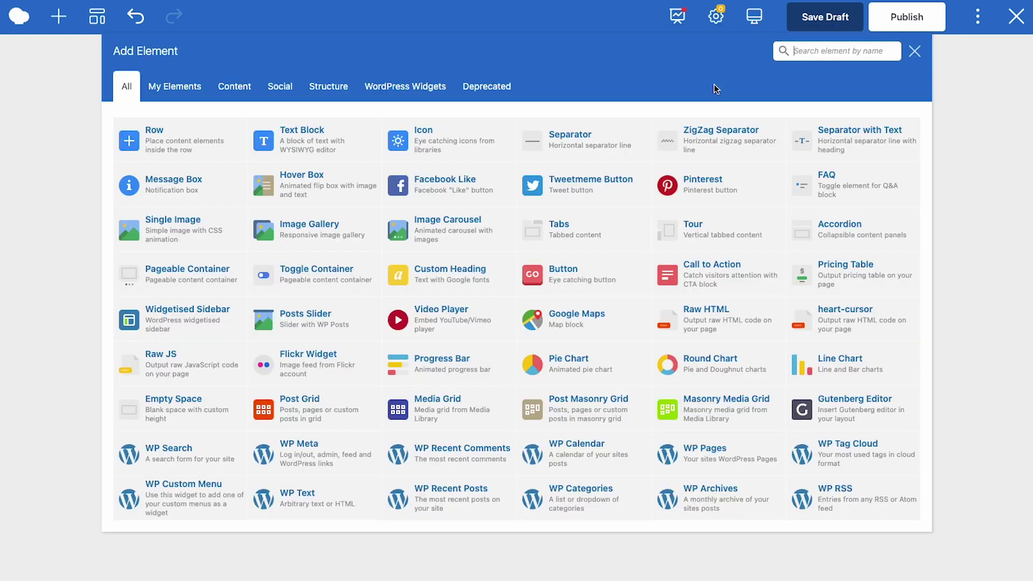
{"action": "left_click", "coordinate": [915, 52]}
{"action": "left_click", "coordinate": [636, 44]}
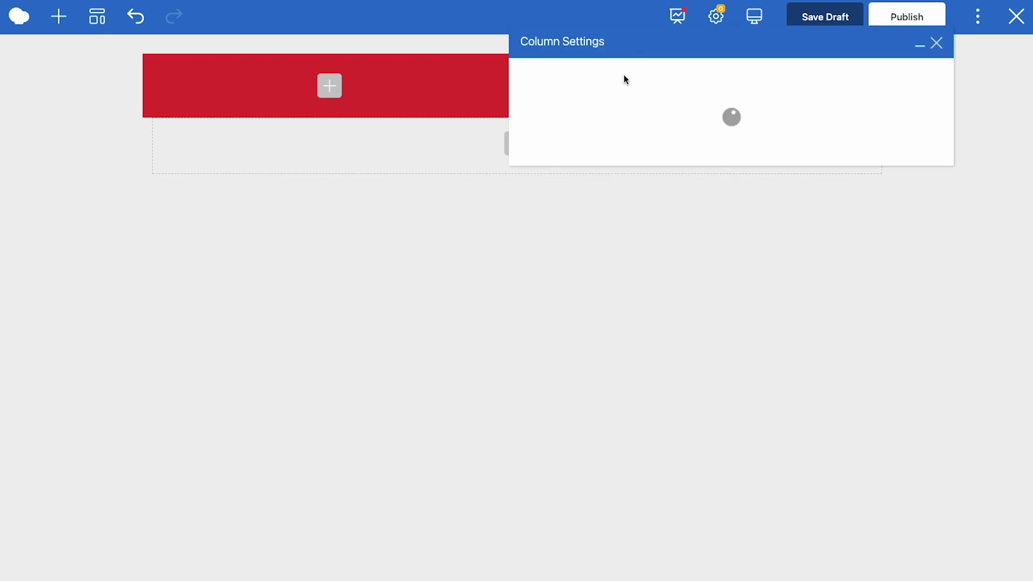
{"action": "left_click", "coordinate": [609, 74]}
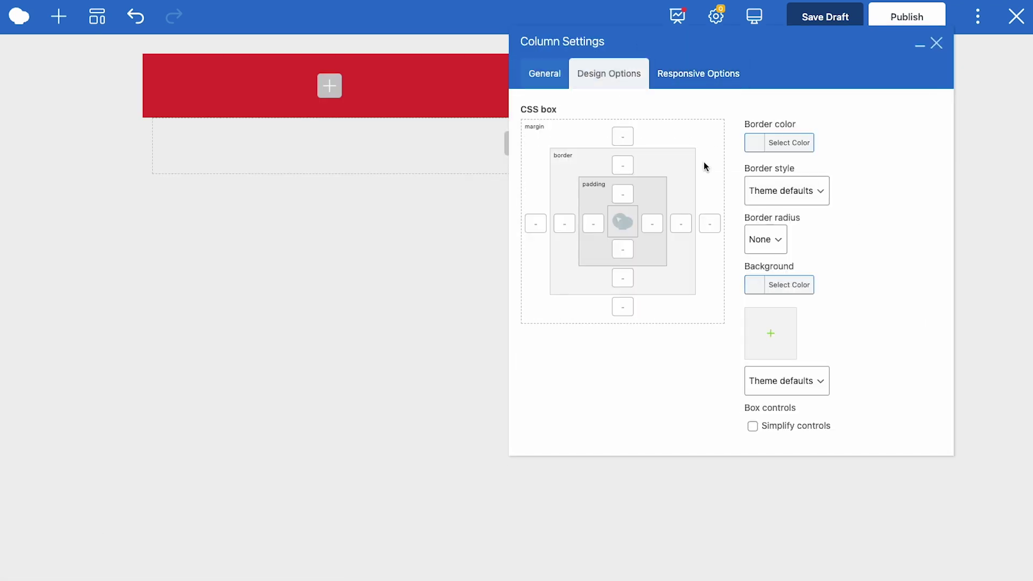
{"action": "left_click", "coordinate": [779, 286]}
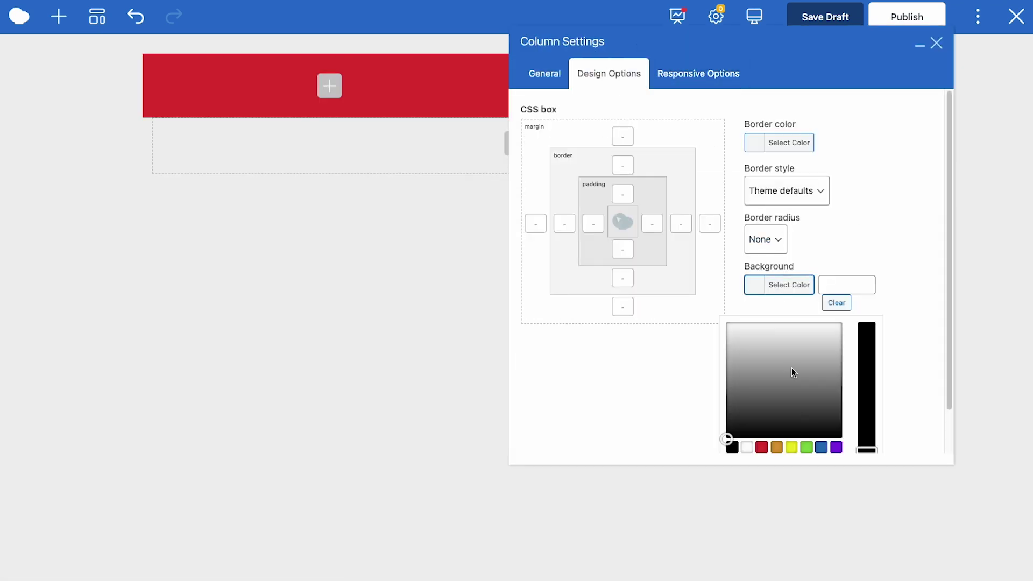
{"action": "left_click", "coordinate": [806, 448]}
{"action": "key", "text": "Escape"}
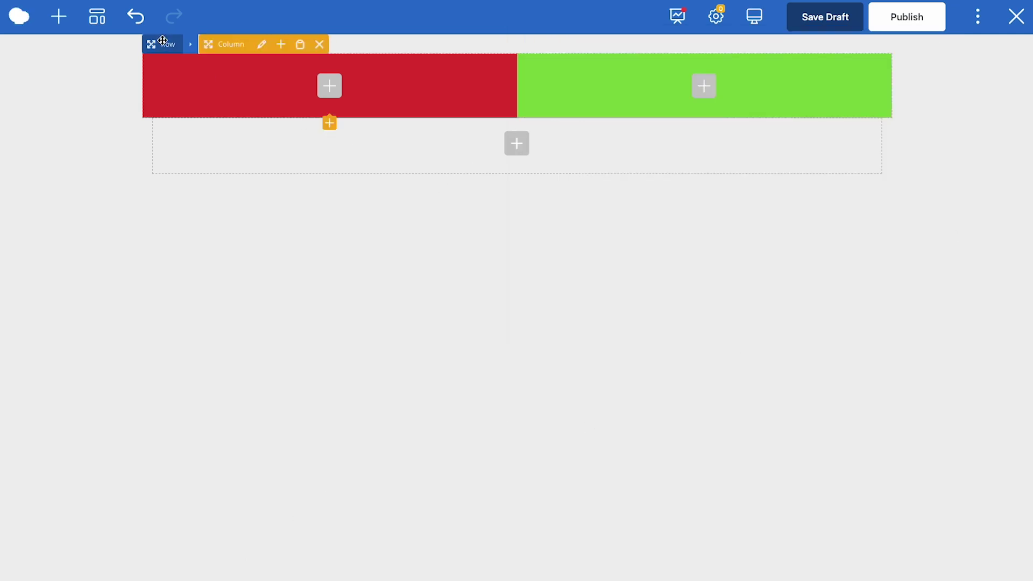
{"action": "left_click", "coordinate": [137, 17]}
{"action": "left_click", "coordinate": [135, 22]}
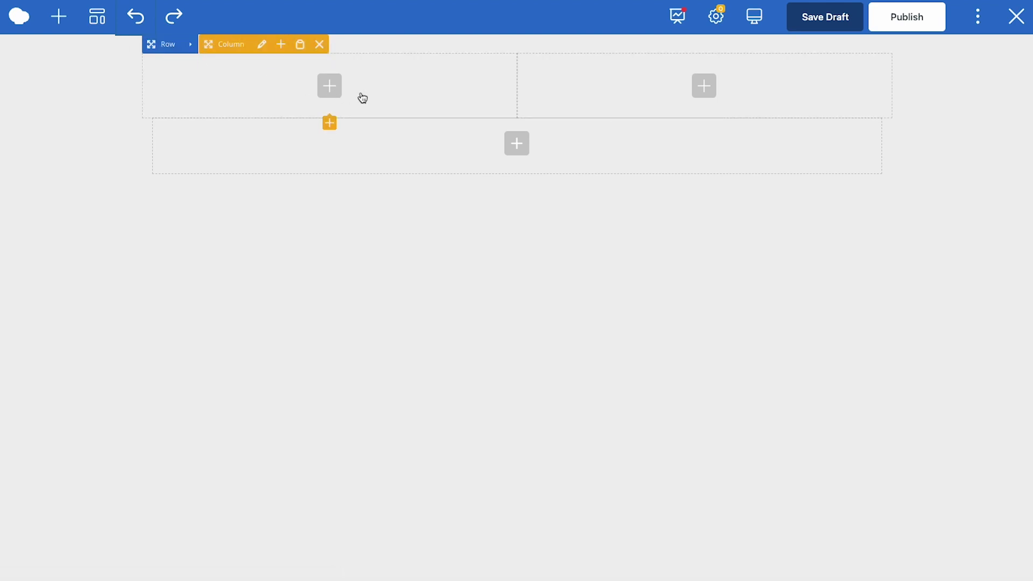
Add a Text Block to the left column
{"action": "left_click", "coordinate": [350, 95]}
{"action": "left_click", "coordinate": [321, 137]}
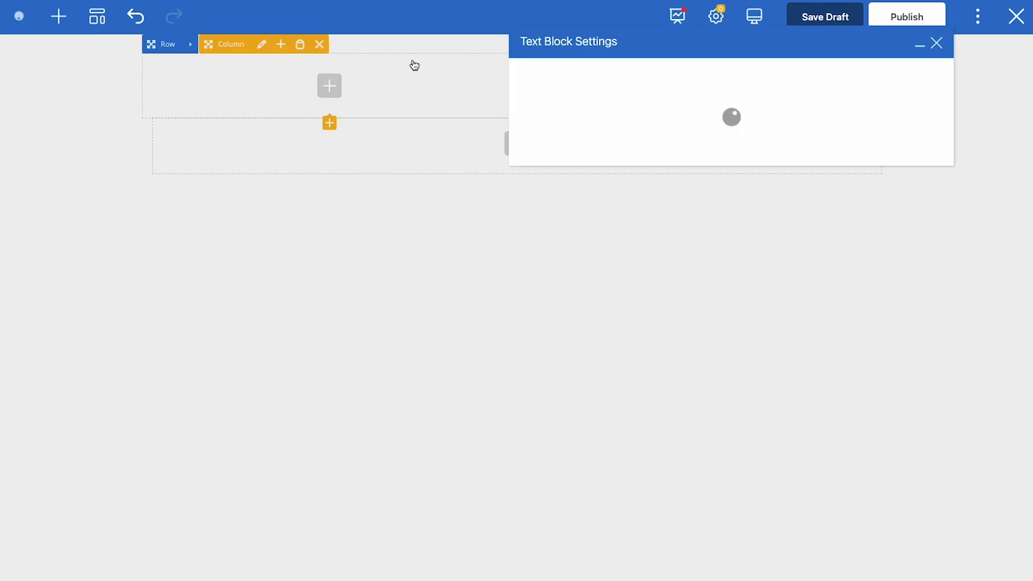
{"action": "left_click", "coordinate": [937, 43]}
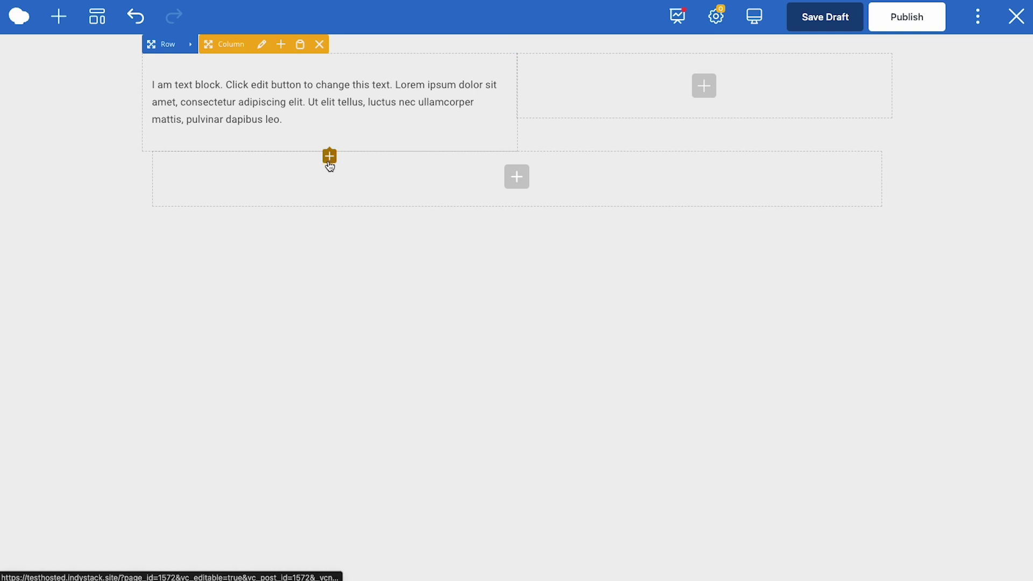
{"action": "mouse_move", "coordinate": [358, 115]}
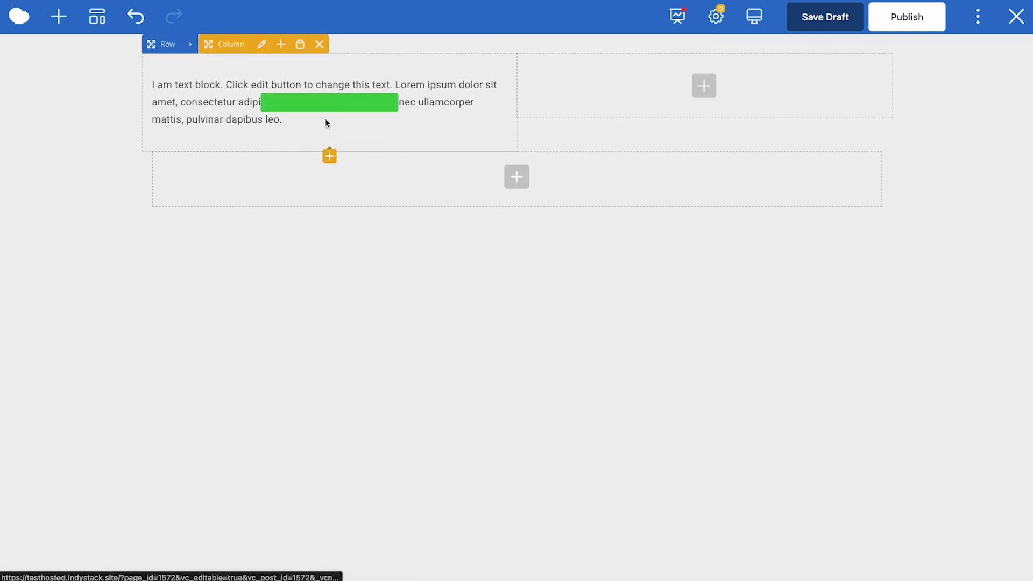
Add two Icon elements, delete the extra empty row, and open the text block's settings
{"action": "left_click", "coordinate": [70, 31]}
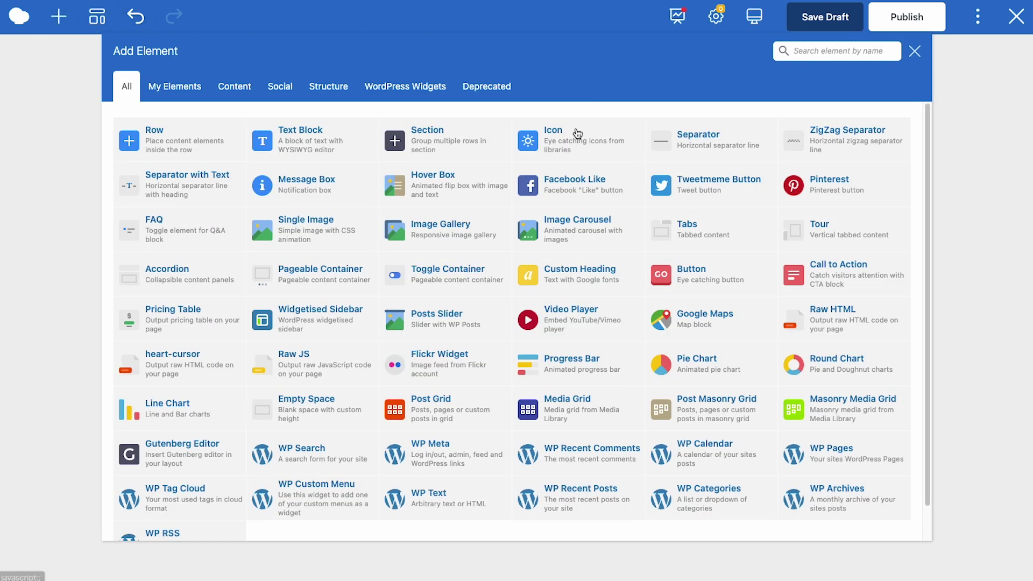
{"action": "left_click", "coordinate": [577, 134]}
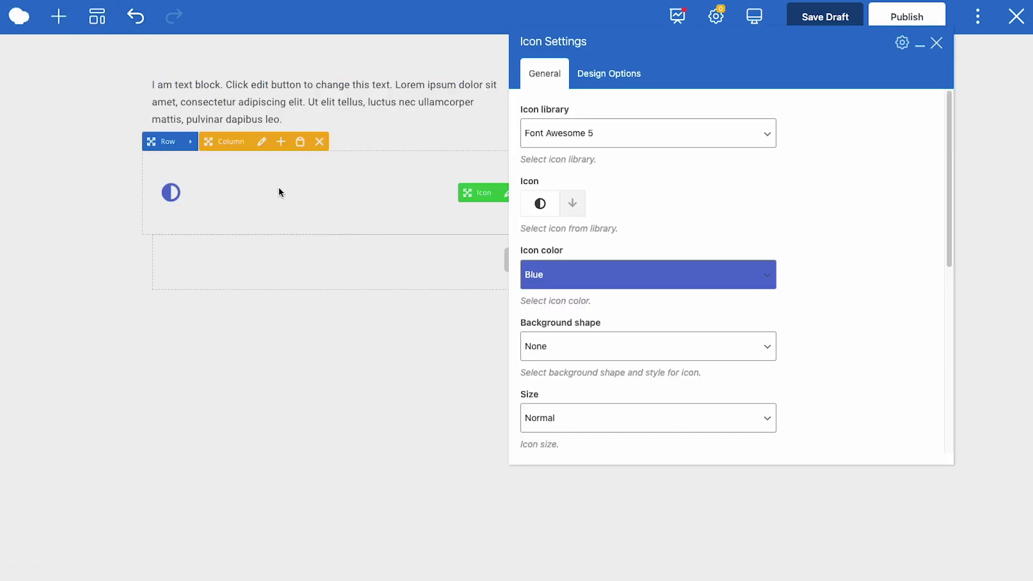
{"action": "left_click", "coordinate": [937, 43]}
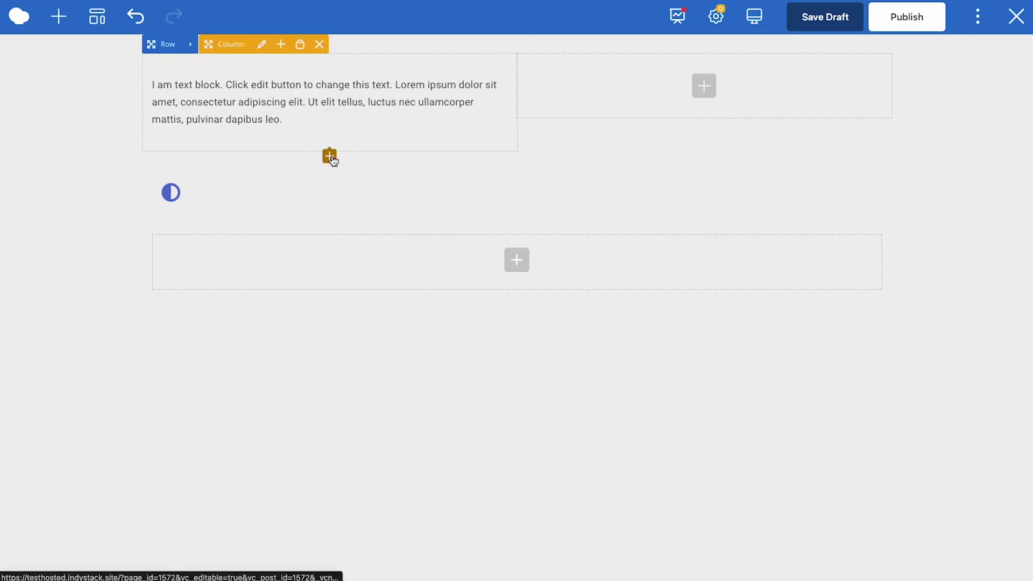
{"action": "left_click", "coordinate": [330, 157]}
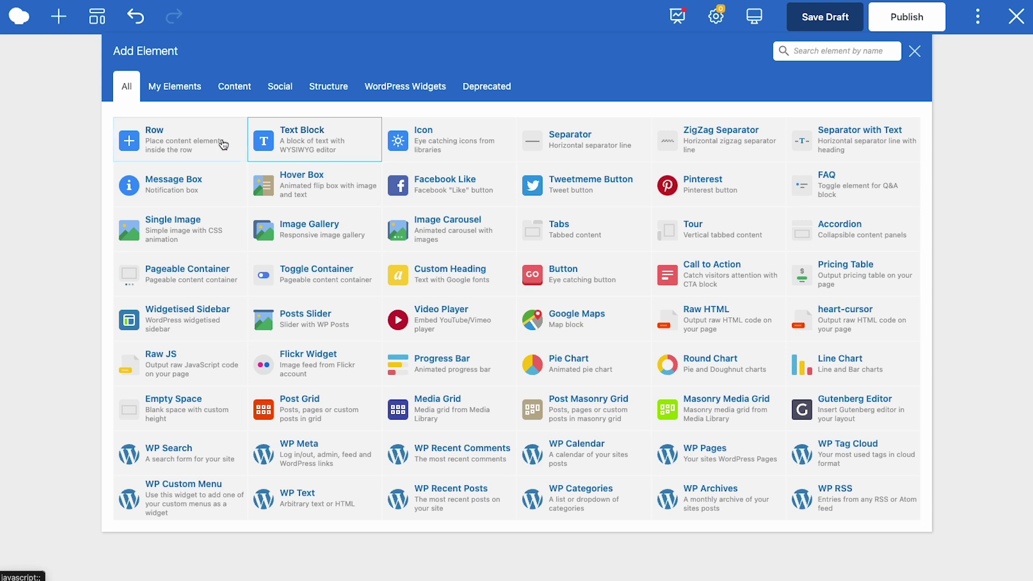
{"action": "left_click", "coordinate": [392, 150]}
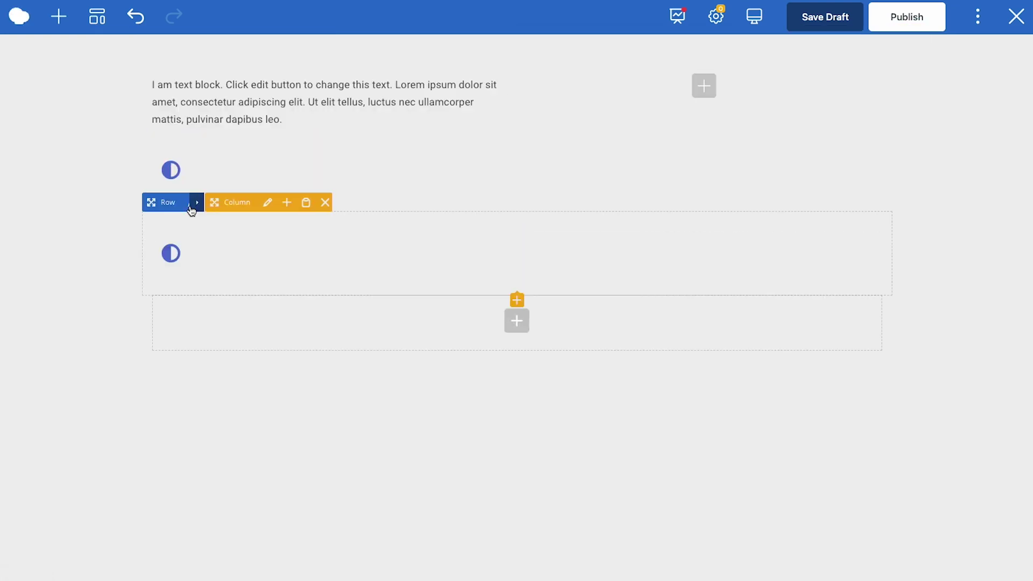
{"action": "left_click", "coordinate": [289, 203]}
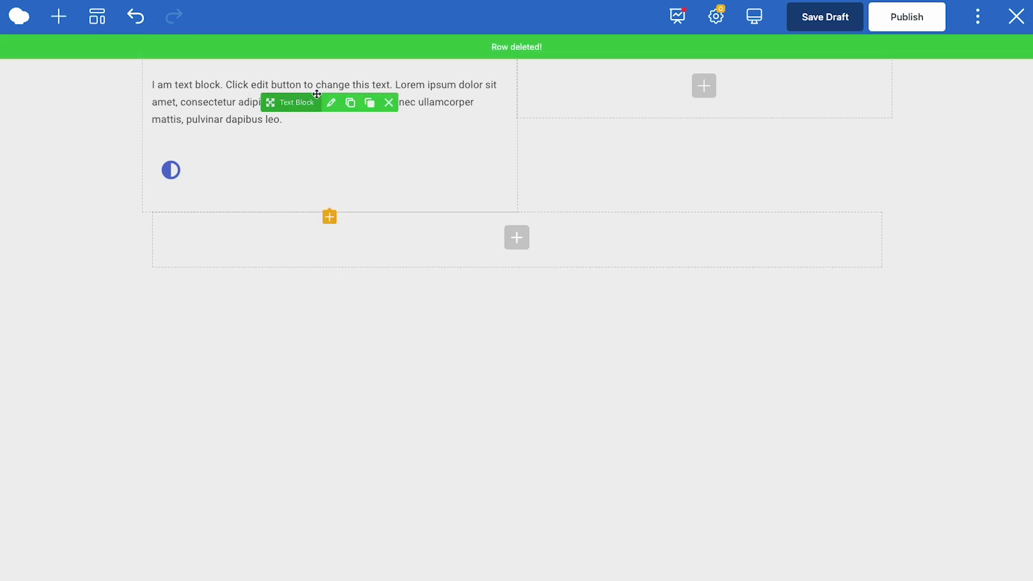
{"action": "left_click", "coordinate": [329, 103]}
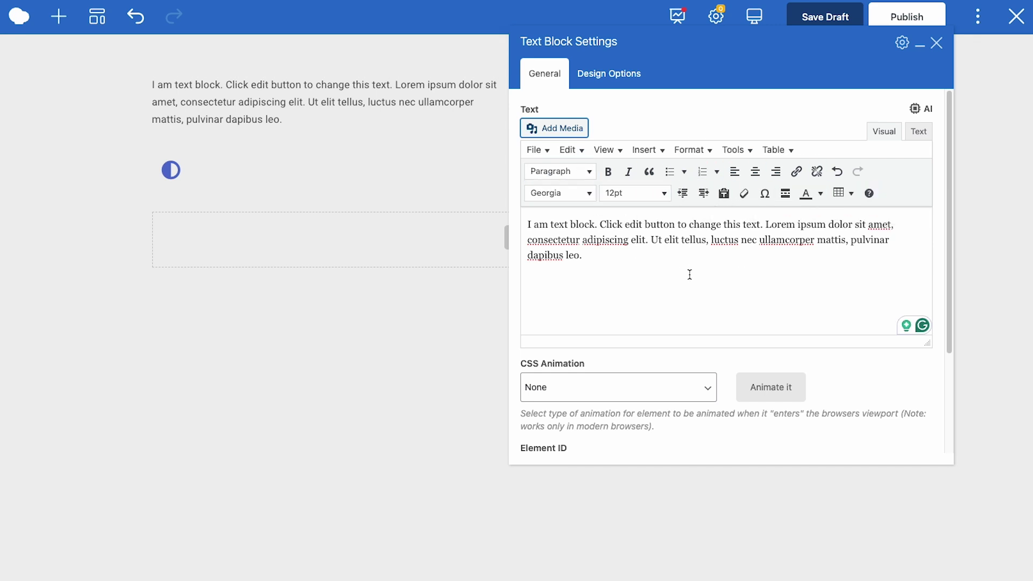
Set the AI helper's content type to Improve existing, close it, and open the element's gear options
{"action": "left_click", "coordinate": [663, 253]}
{"action": "left_click", "coordinate": [925, 108]}
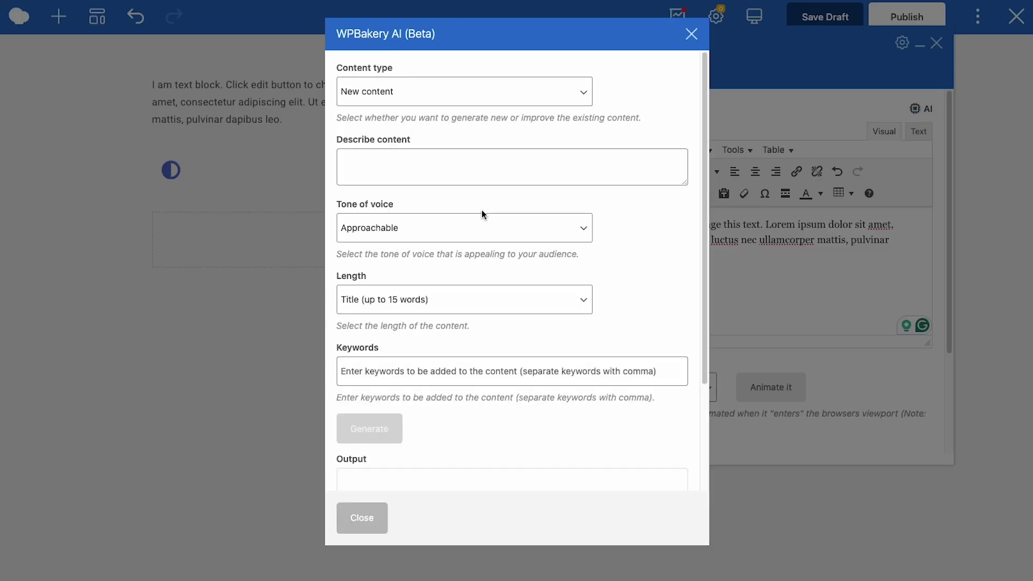
{"action": "left_click", "coordinate": [479, 102]}
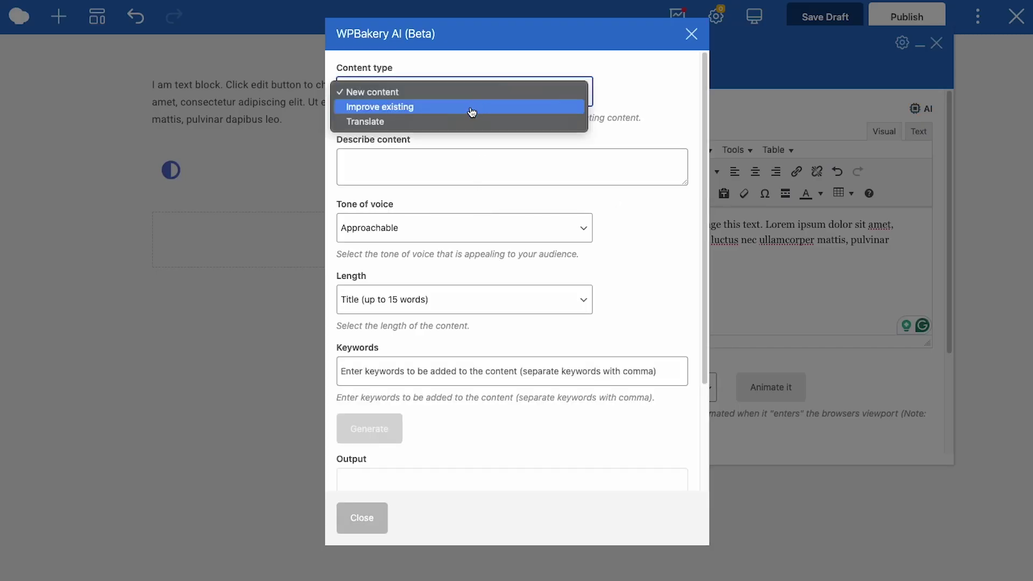
{"action": "left_click", "coordinate": [470, 106]}
{"action": "left_click", "coordinate": [736, 263]}
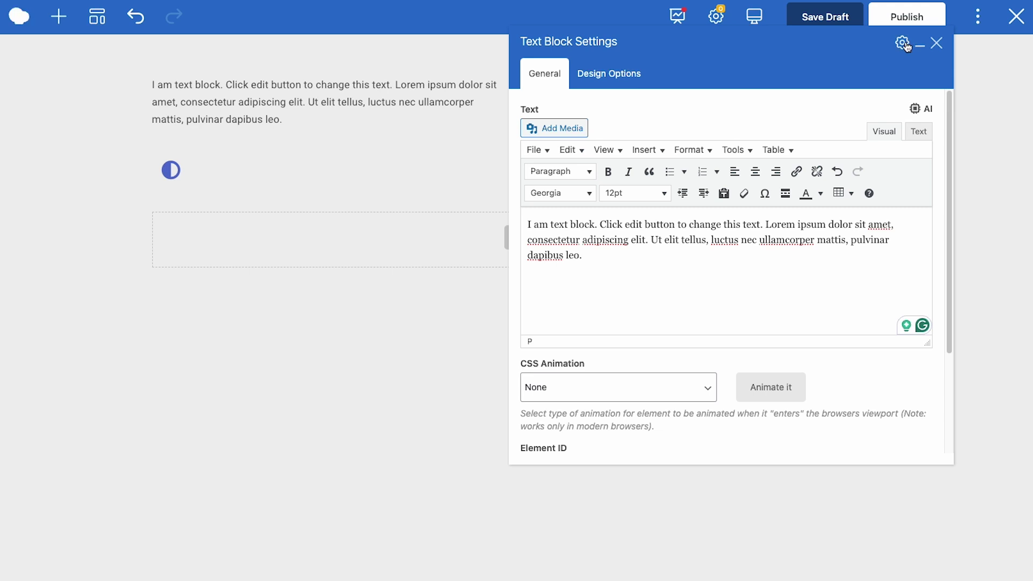
{"action": "left_click_drag", "start_coordinate": [840, 68], "coordinate": [824, 116]}
{"action": "left_click", "coordinate": [887, 90]}
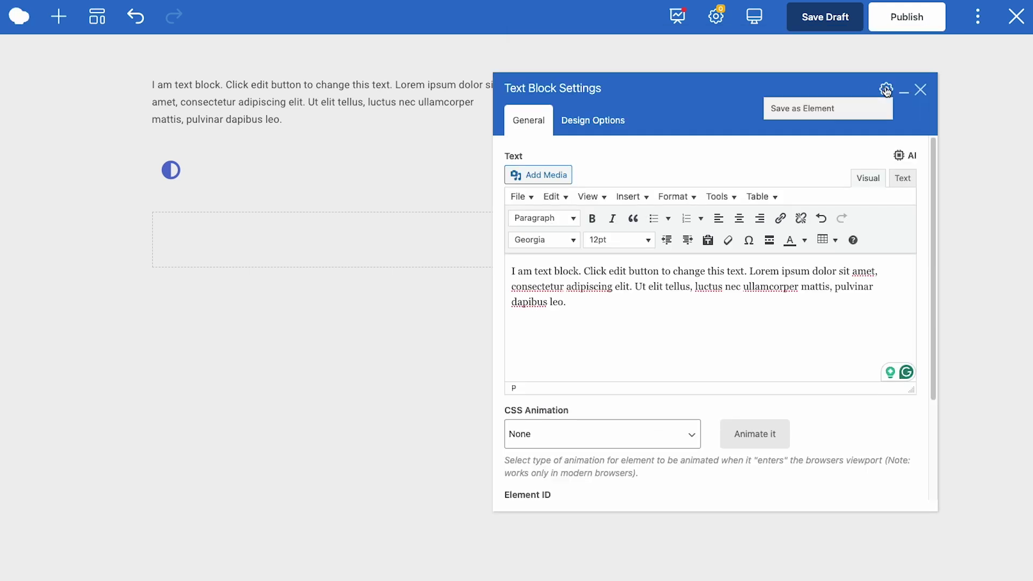
Save the text block as element 'Main description' and confirm it under My Elements
{"action": "left_click", "coordinate": [850, 111]}
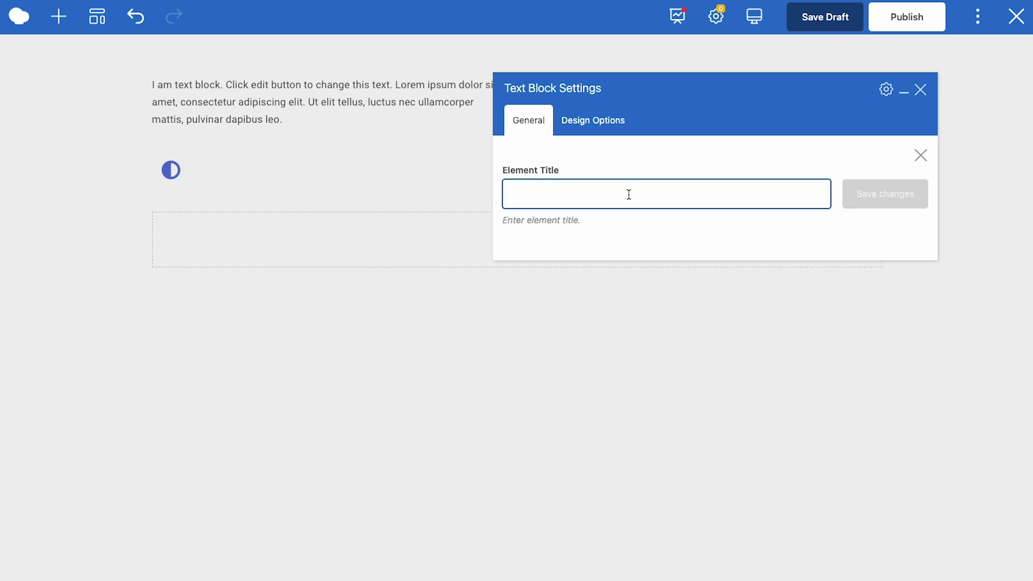
{"action": "type", "text": "Main description"}
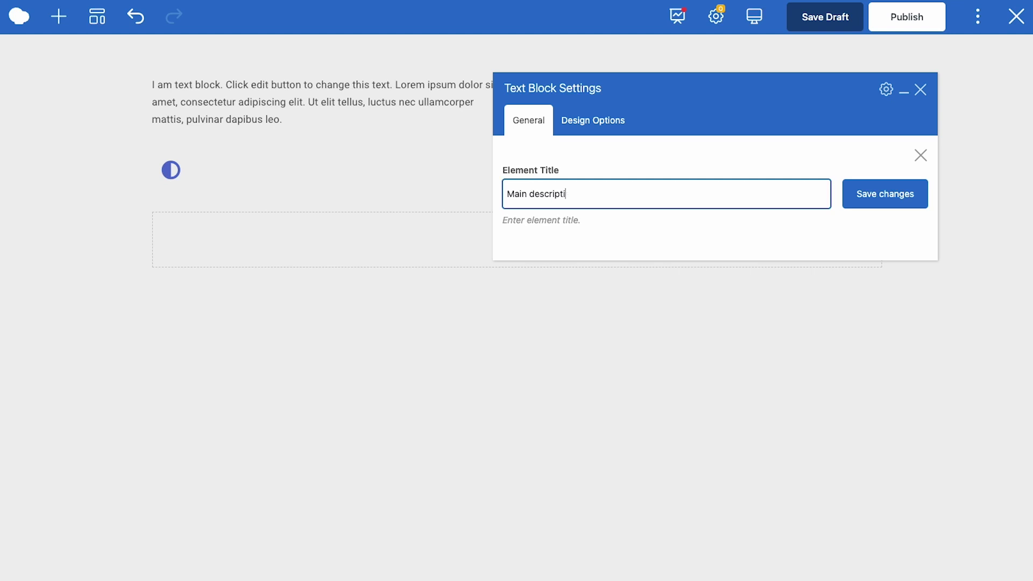
{"action": "left_click", "coordinate": [895, 193]}
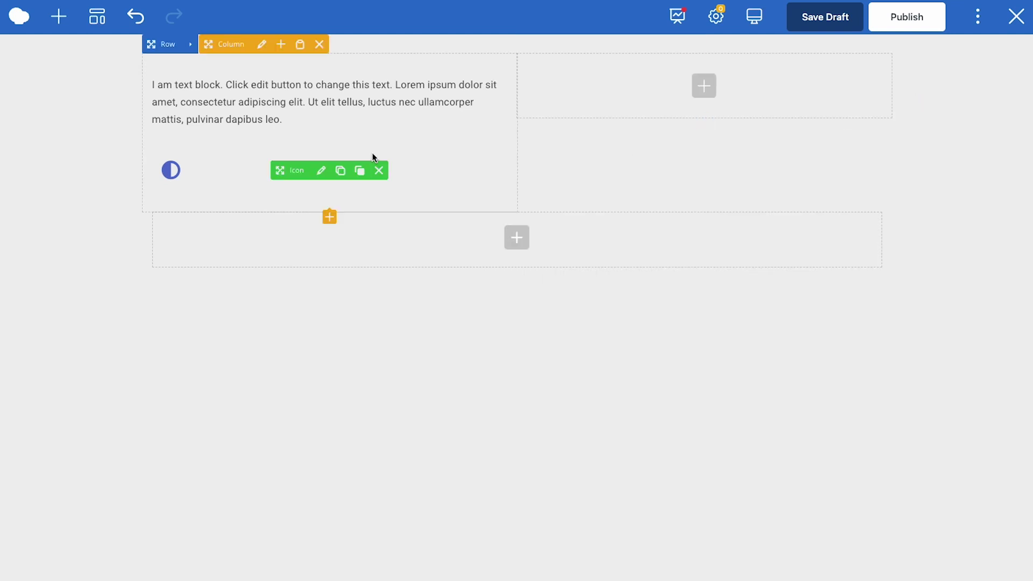
{"action": "left_click", "coordinate": [64, 33]}
{"action": "left_click", "coordinate": [160, 83]}
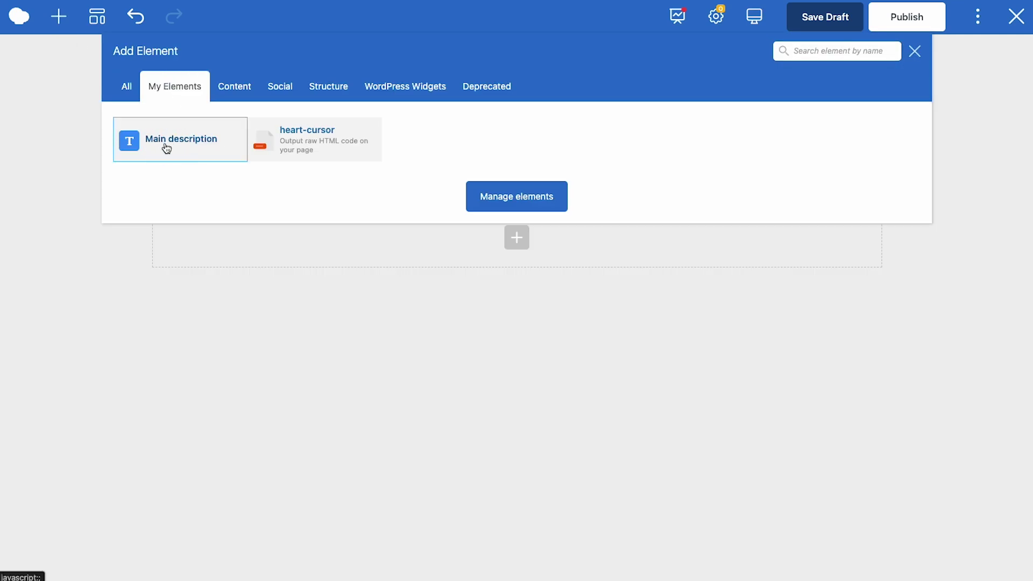
{"action": "left_click", "coordinate": [915, 54]}
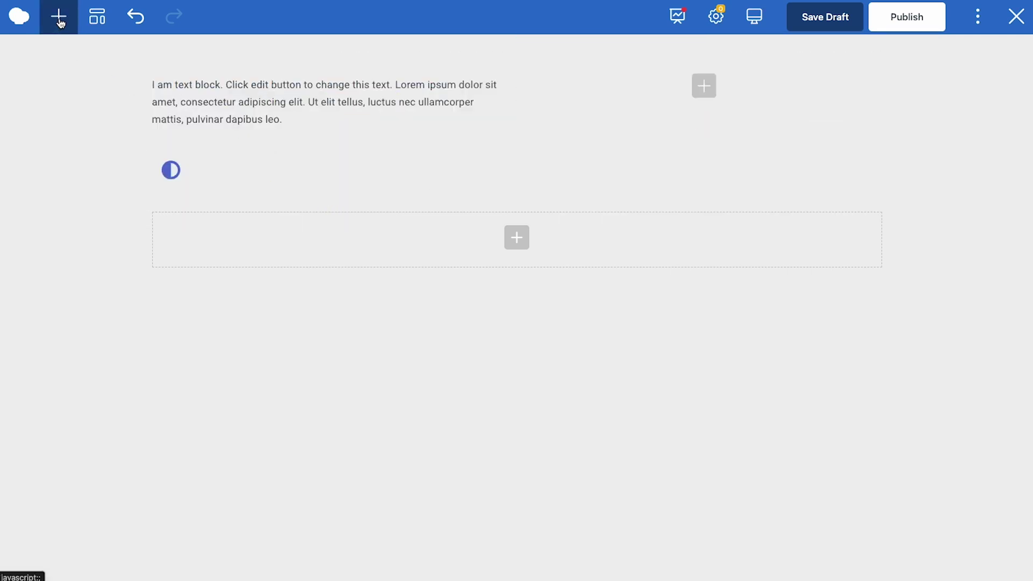
Open the blue half-circle icon's Icon Settings, review them, and close them
{"action": "left_click", "coordinate": [324, 174]}
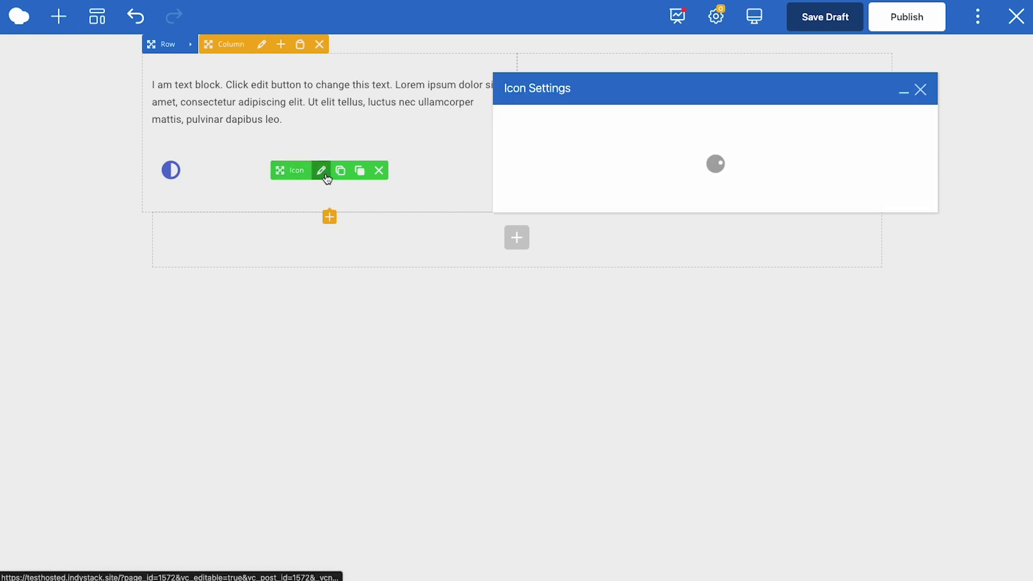
{"action": "scroll", "coordinate": [825, 248], "scroll_direction": "down", "scroll_amount": 1}
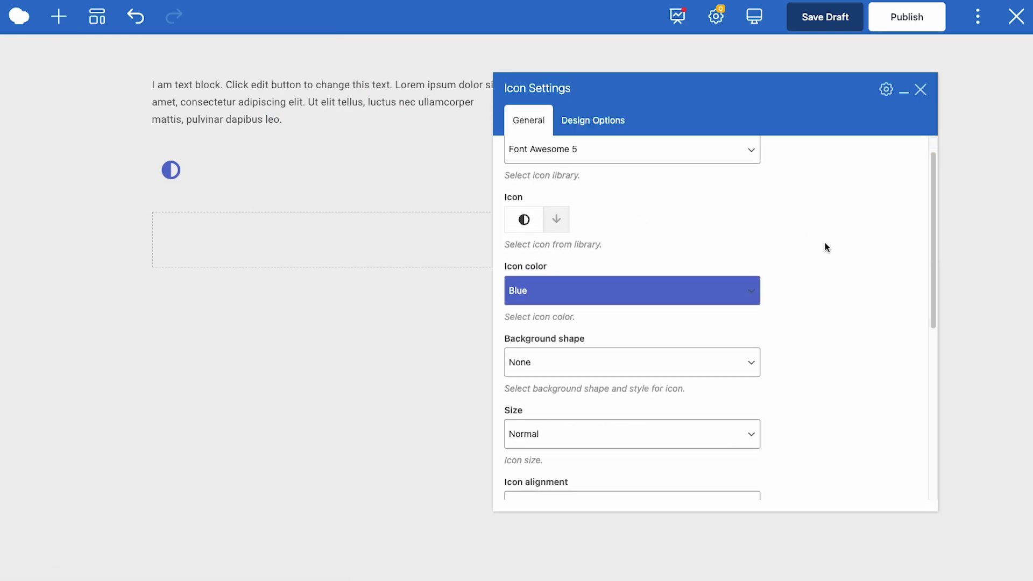
{"action": "scroll", "coordinate": [834, 245], "scroll_direction": "down", "scroll_amount": 5}
{"action": "scroll", "coordinate": [845, 247], "scroll_direction": "up", "scroll_amount": 7}
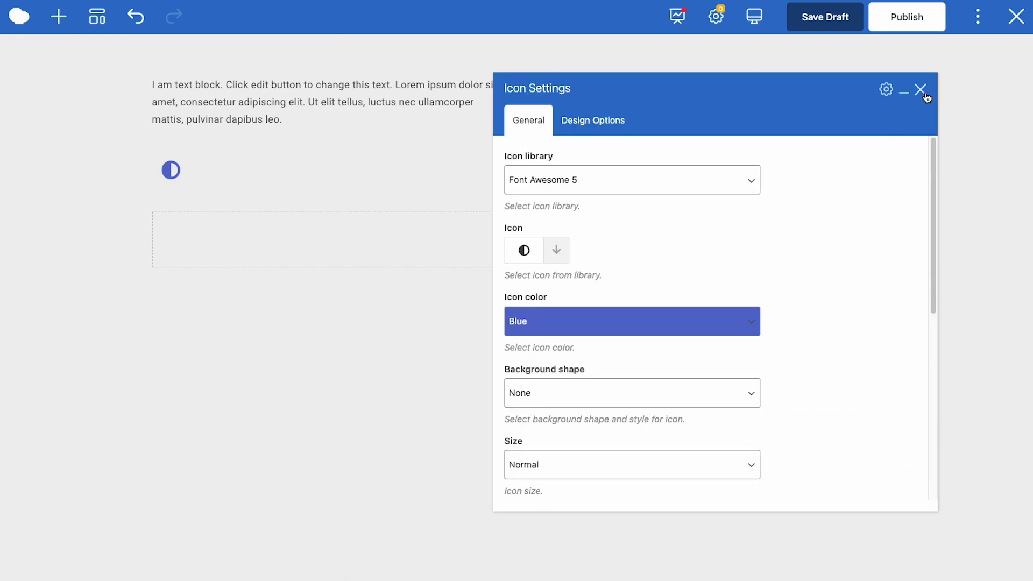
{"action": "left_click", "coordinate": [921, 89]}
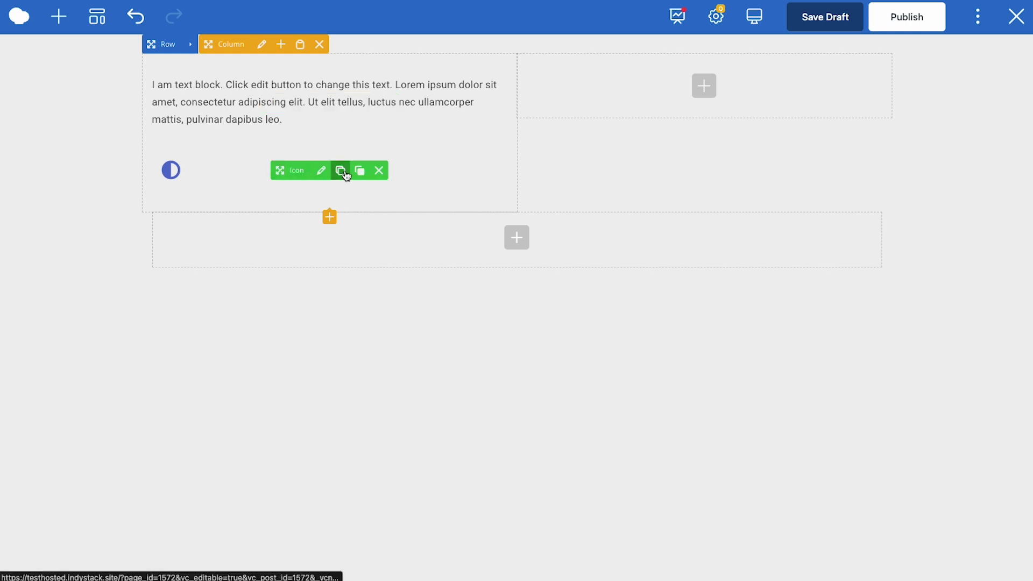
Clone the half-circle icon and drag the text block into the right column
{"action": "left_click", "coordinate": [341, 170]}
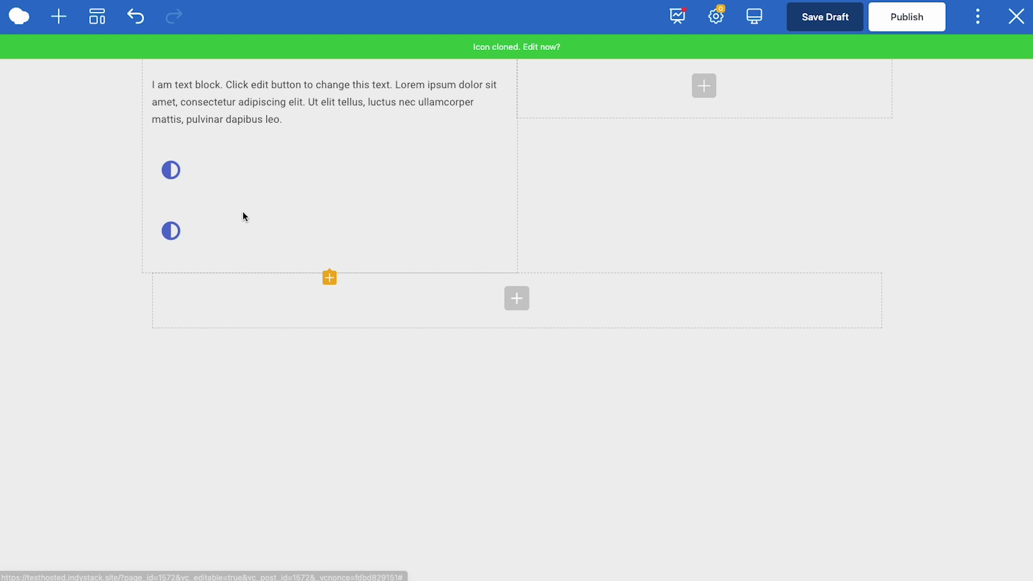
{"action": "mouse_move", "coordinate": [175, 190]}
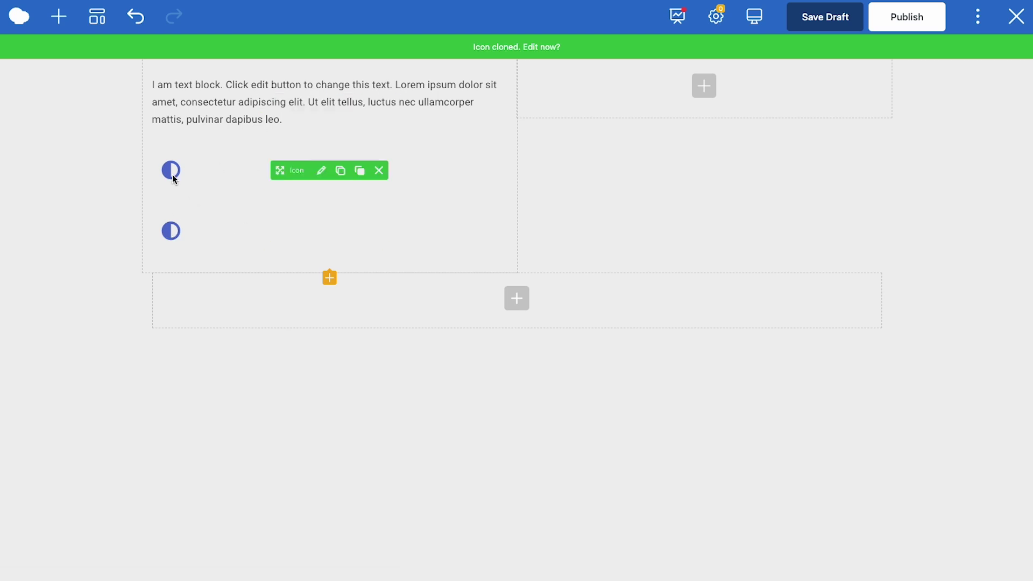
{"action": "mouse_move", "coordinate": [156, 234]}
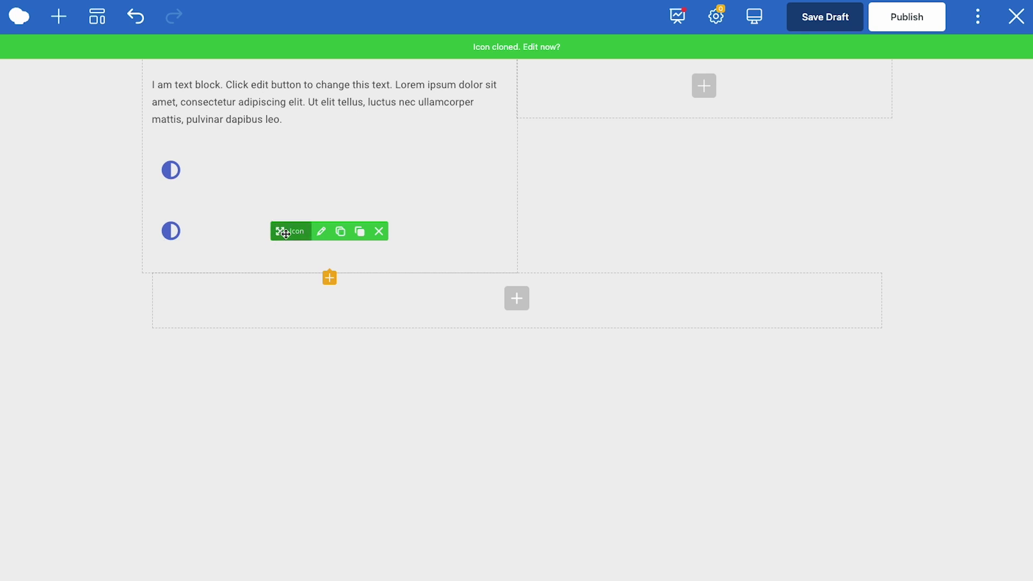
{"action": "left_click_drag", "start_coordinate": [284, 235], "coordinate": [191, 99]}
{"action": "mouse_move", "coordinate": [304, 178]}
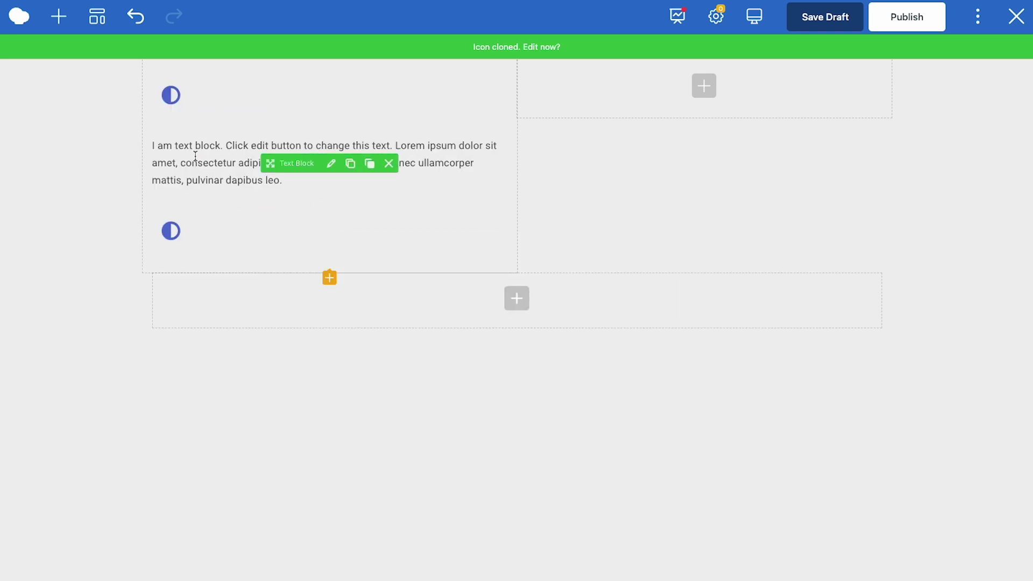
{"action": "left_click_drag", "start_coordinate": [271, 162], "coordinate": [689, 100]}
Delete both half-circle icons, leaving the left column empty
{"action": "mouse_move", "coordinate": [225, 169]}
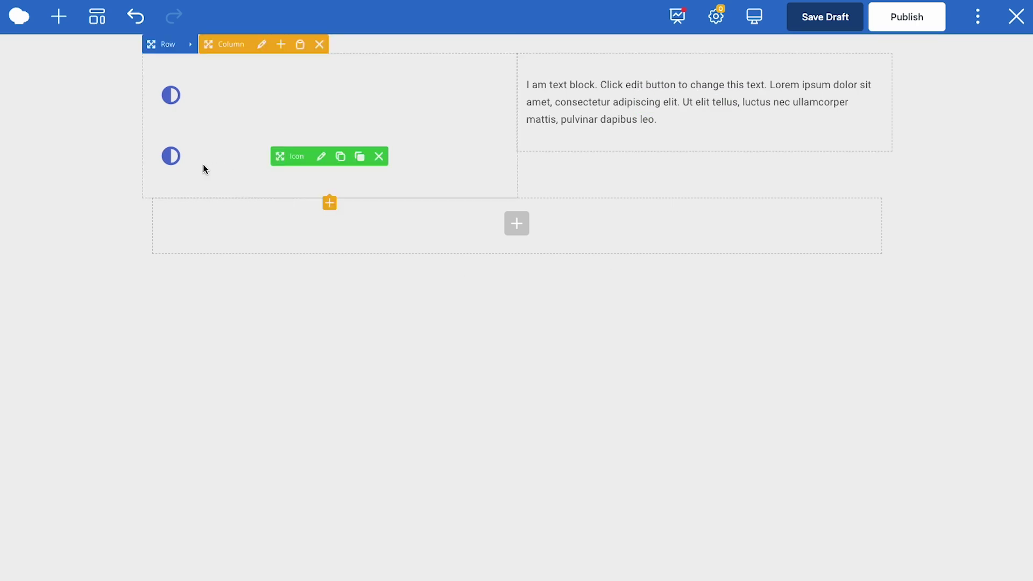
{"action": "left_click", "coordinate": [379, 157]}
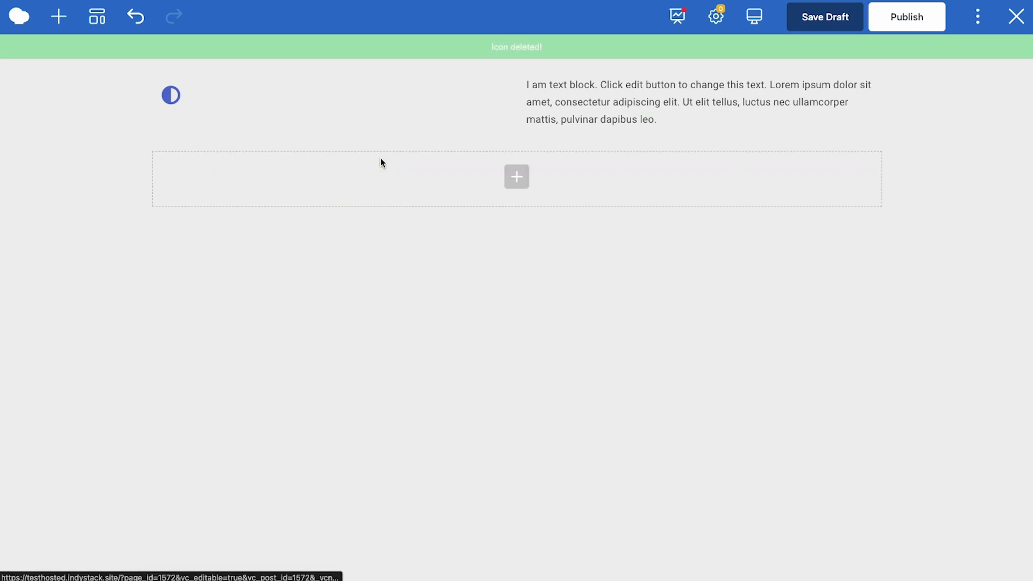
{"action": "left_click", "coordinate": [379, 97]}
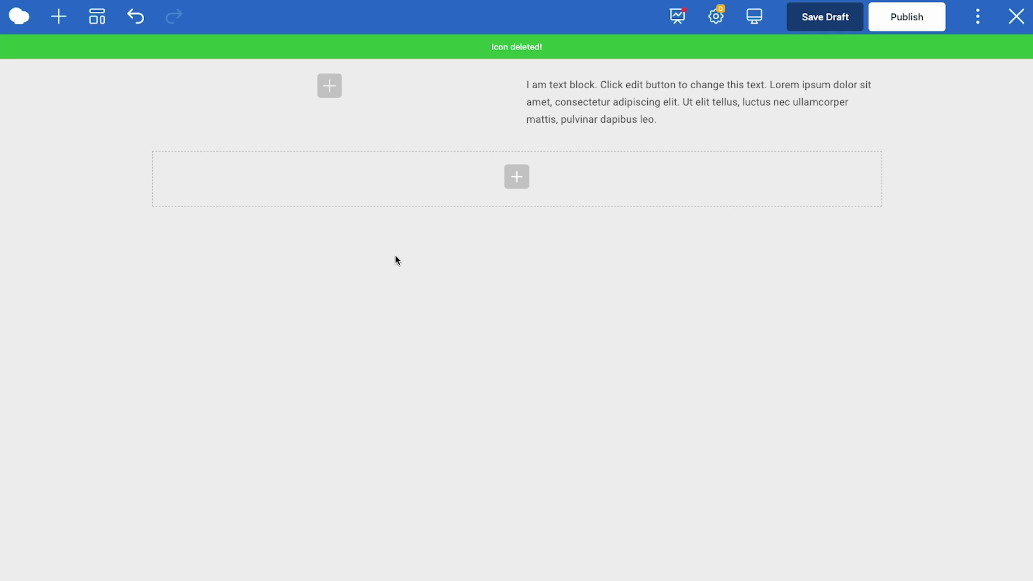
{"action": "mouse_move", "coordinate": [625, 104]}
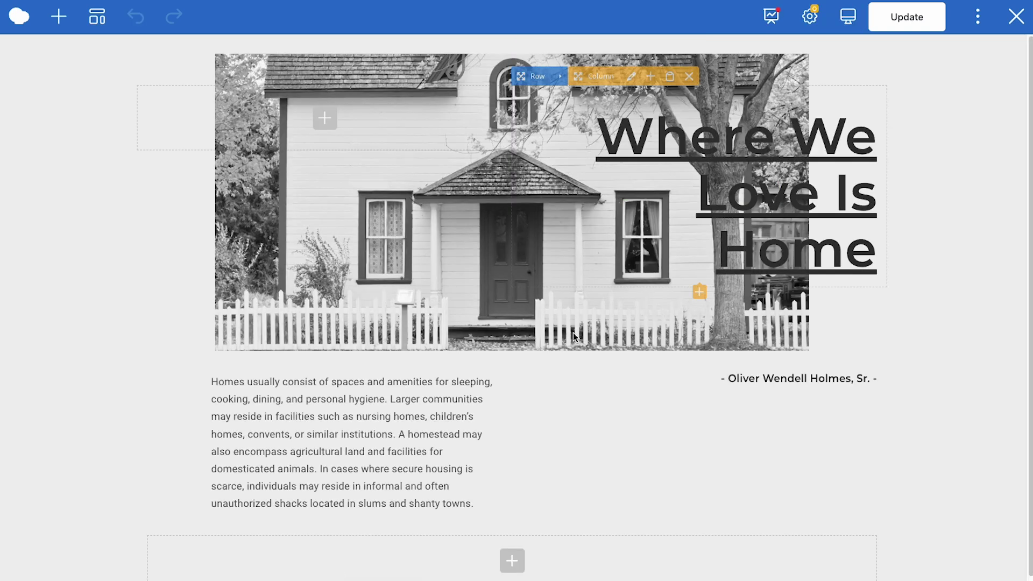
{"action": "mouse_move", "coordinate": [550, 438]}
{"action": "left_click", "coordinate": [671, 342]}
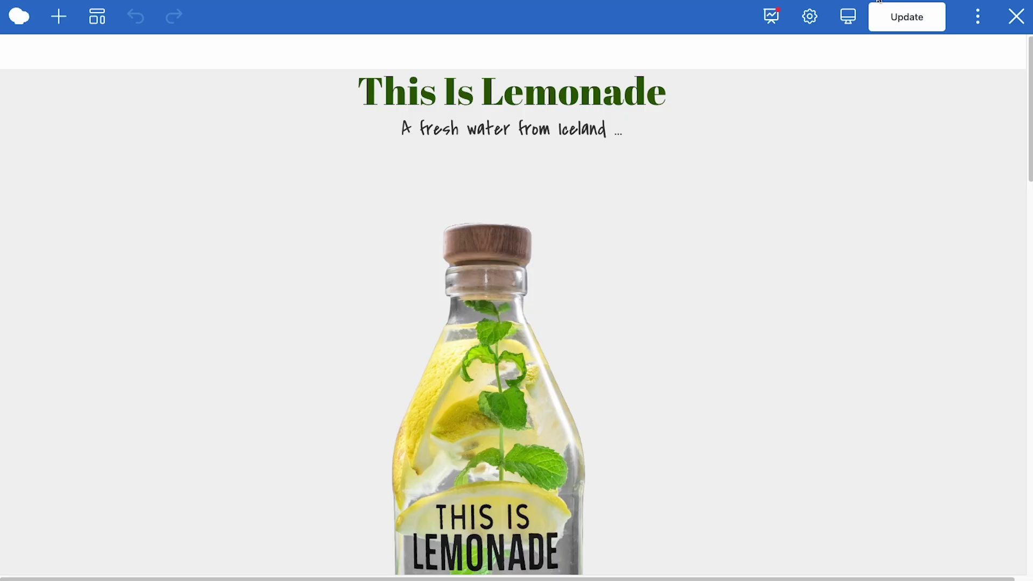
{"action": "scroll", "coordinate": [521, 331], "scroll_direction": "down", "scroll_amount": 15}
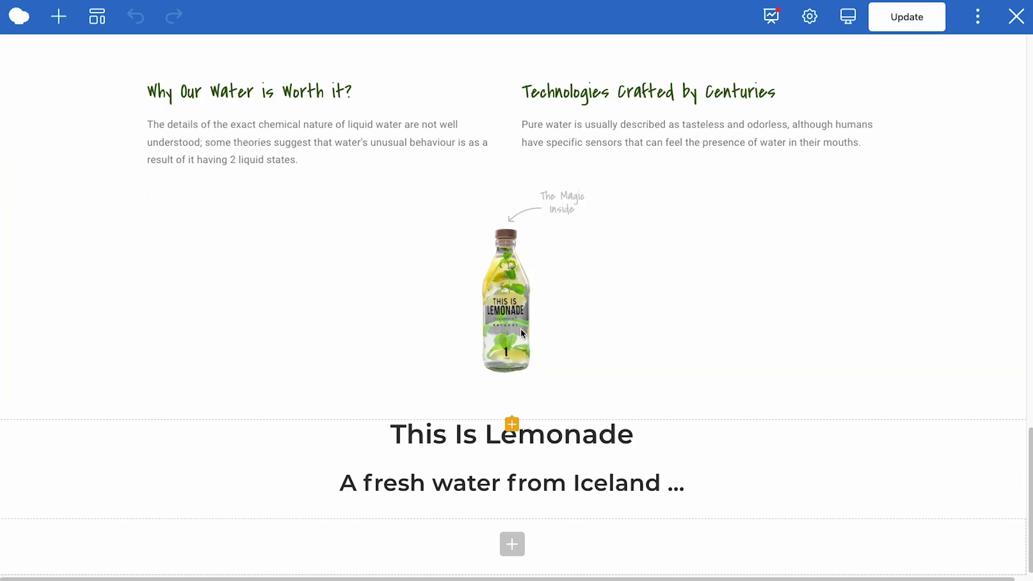
{"action": "key", "text": "ctrl+v"}
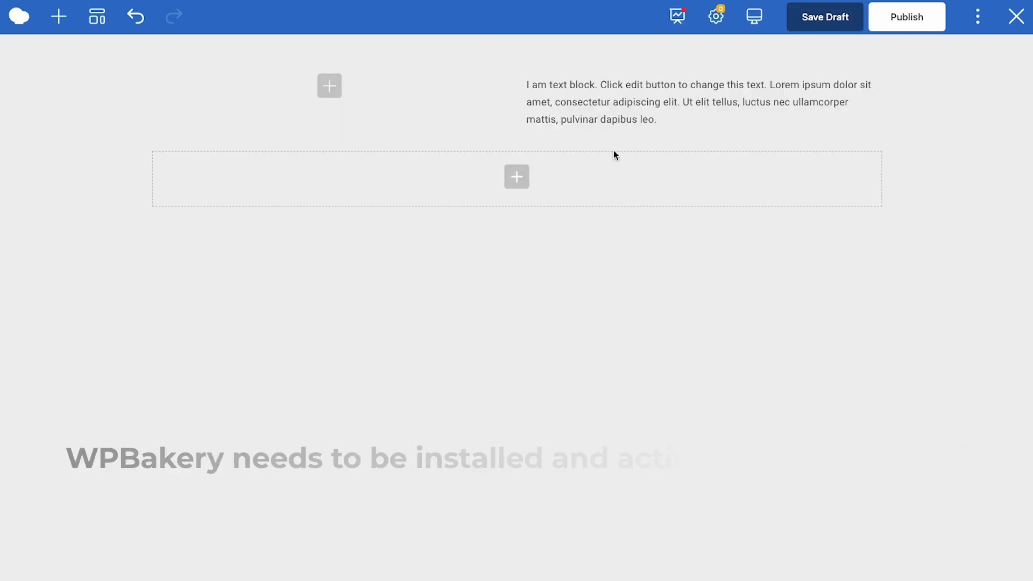
{"action": "mouse_move", "coordinate": [644, 76]}
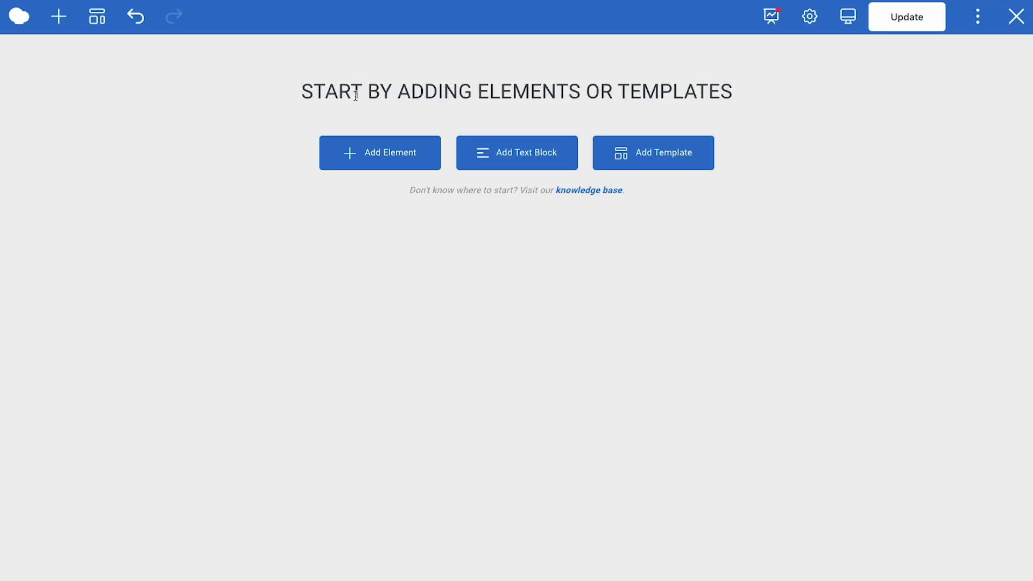
Insert a new Section found via 'sect' and open its settings
{"action": "left_click", "coordinate": [378, 152]}
{"action": "type", "text": "sect"}
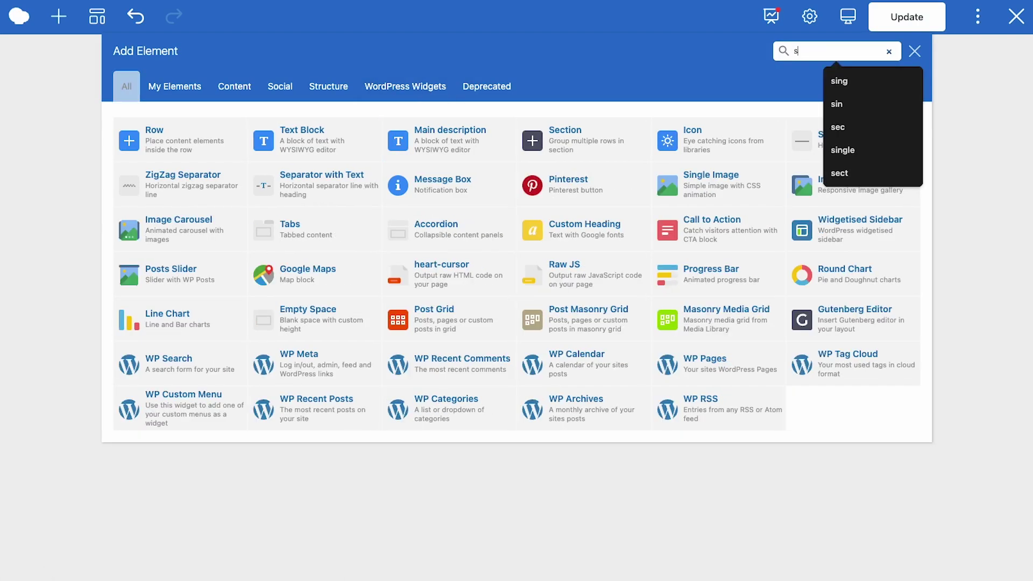
{"action": "left_click", "coordinate": [187, 145]}
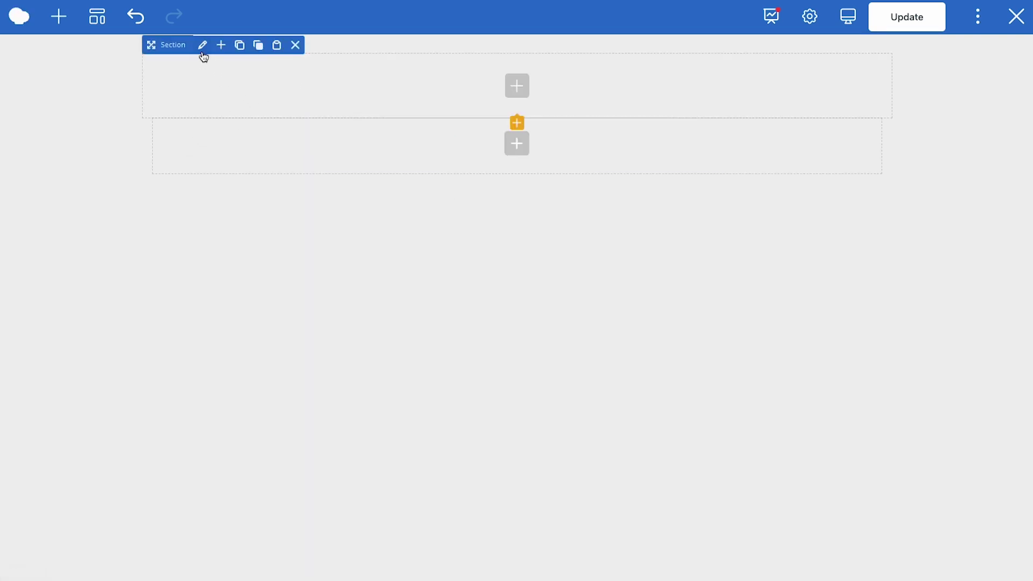
{"action": "left_click", "coordinate": [203, 45]}
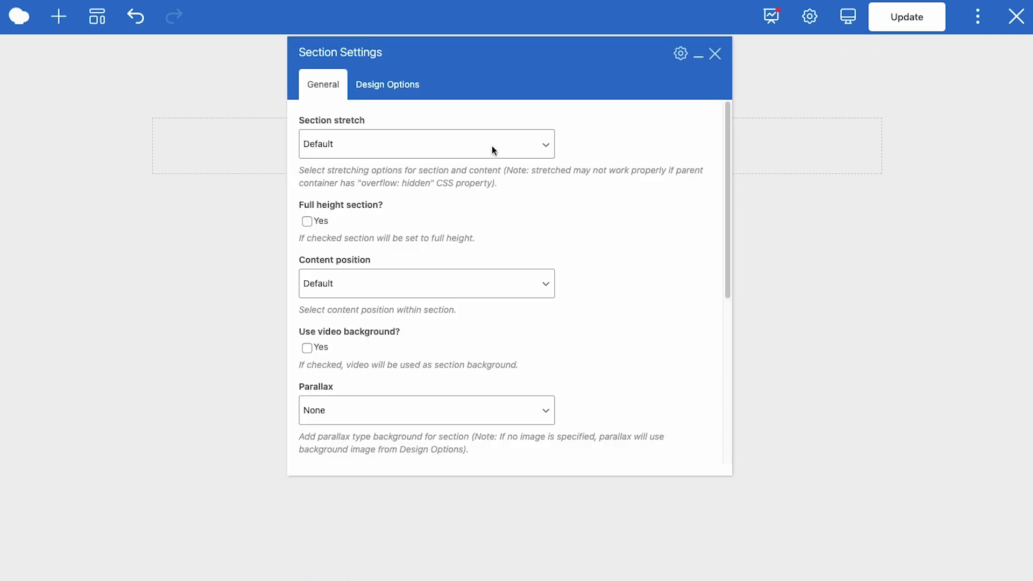
Set the puppy-in-grass photo as the section's background image
{"action": "left_click", "coordinate": [387, 85]}
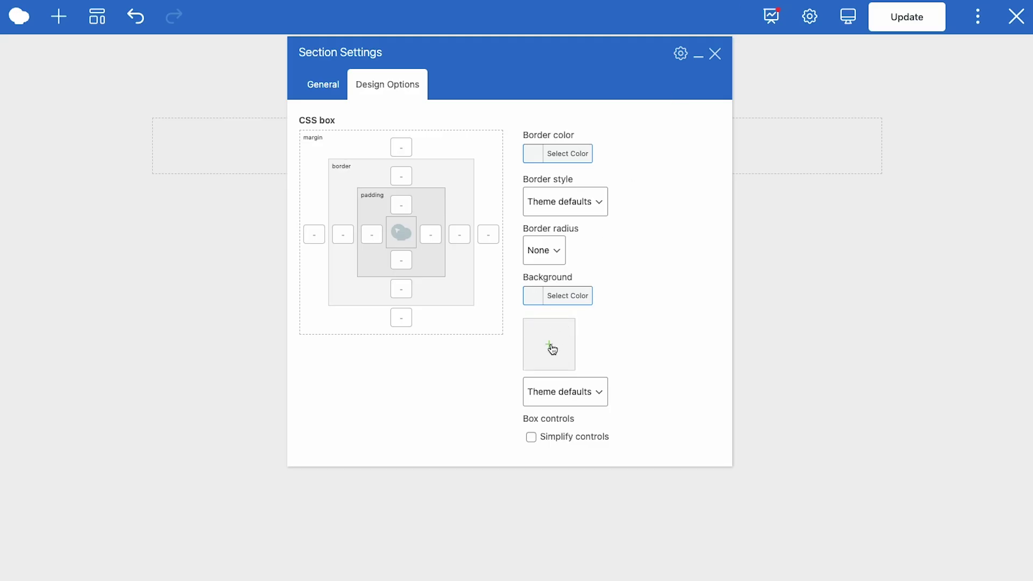
{"action": "left_click", "coordinate": [550, 347]}
{"action": "scroll", "coordinate": [633, 224], "scroll_direction": "down", "scroll_amount": 5}
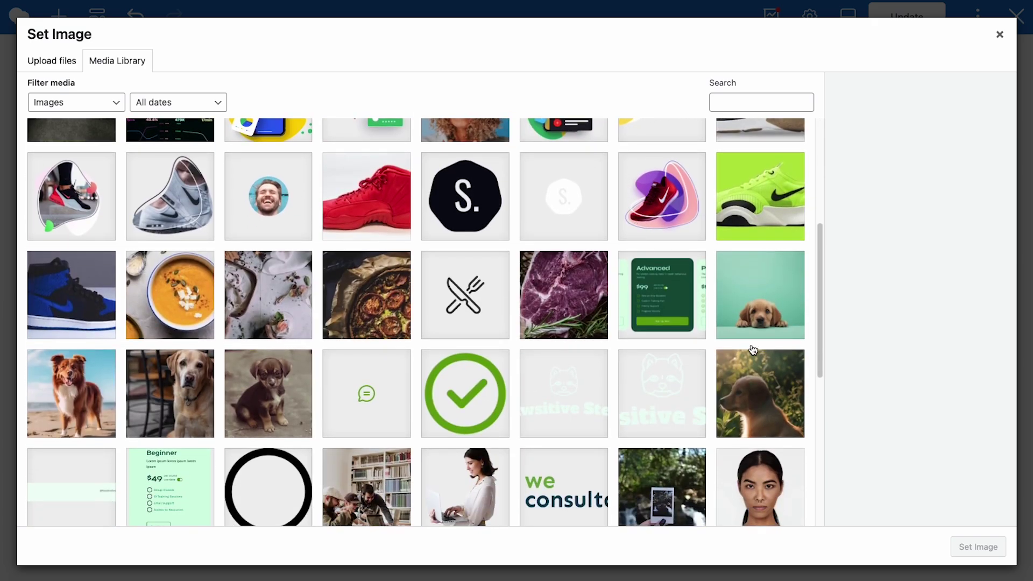
{"action": "left_click", "coordinate": [765, 374]}
{"action": "left_click", "coordinate": [979, 547]}
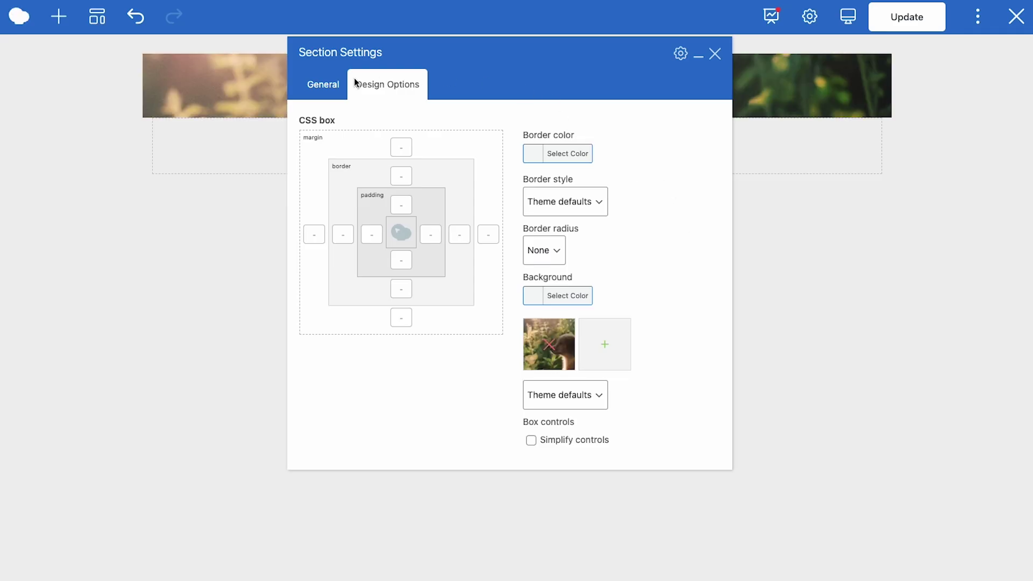
Set Section stretch to Stretch section and background size to Cover
{"action": "left_click", "coordinate": [319, 85]}
{"action": "left_click", "coordinate": [382, 144]}
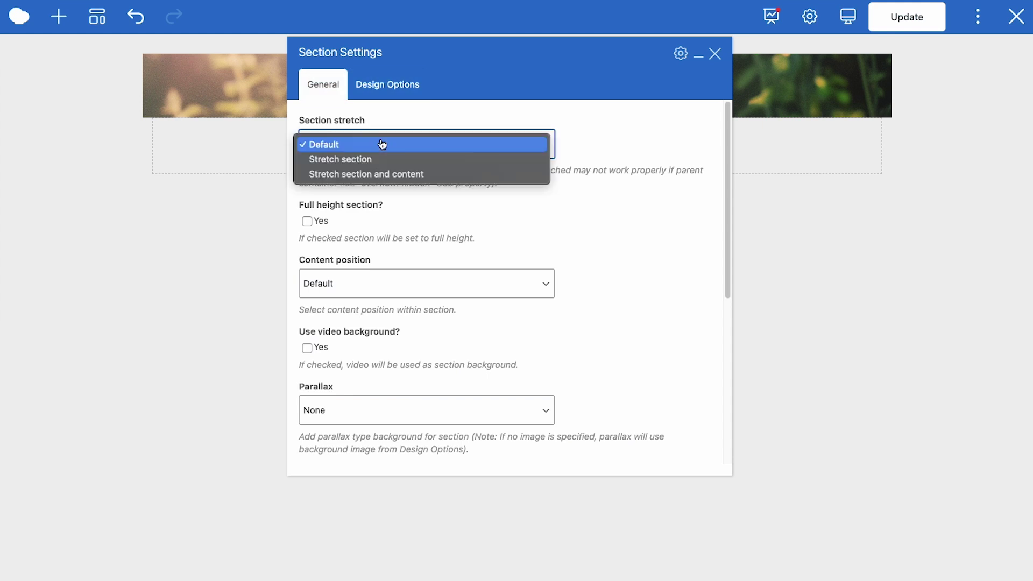
{"action": "left_click", "coordinate": [370, 160]}
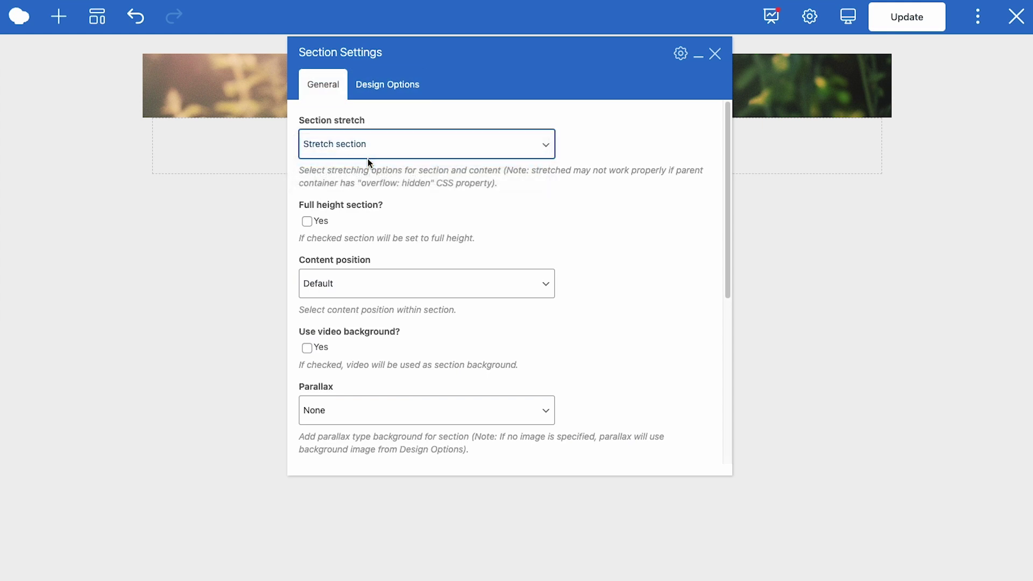
{"action": "left_click_drag", "start_coordinate": [476, 54], "coordinate": [584, 100]}
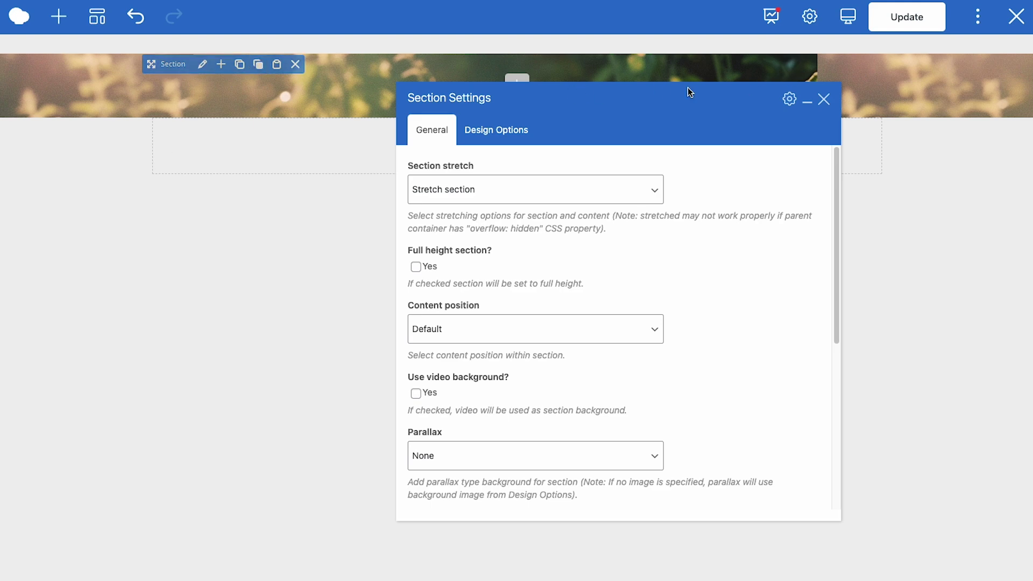
{"action": "left_click_drag", "start_coordinate": [688, 87], "coordinate": [619, 73]}
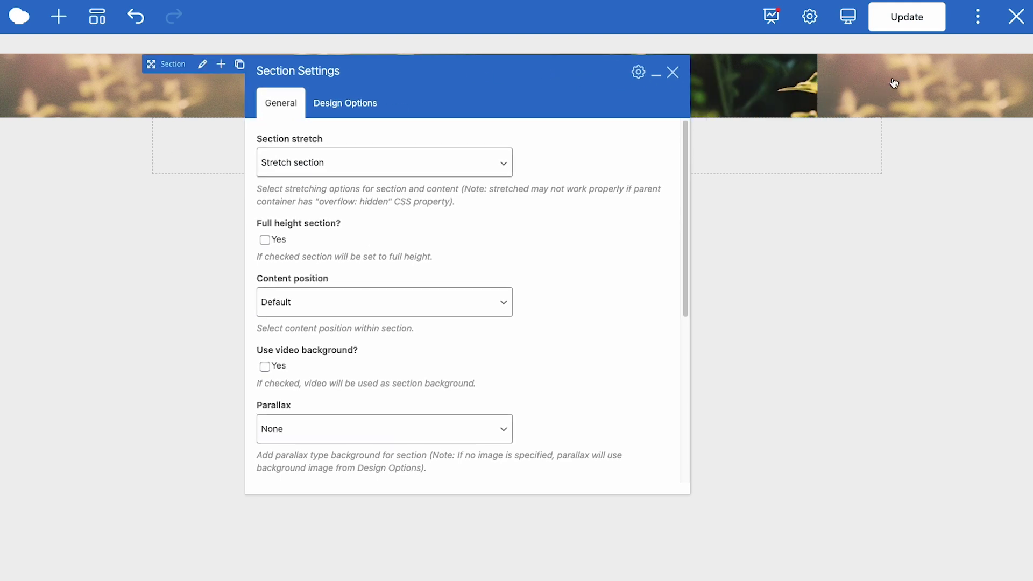
{"action": "left_click", "coordinate": [352, 104]}
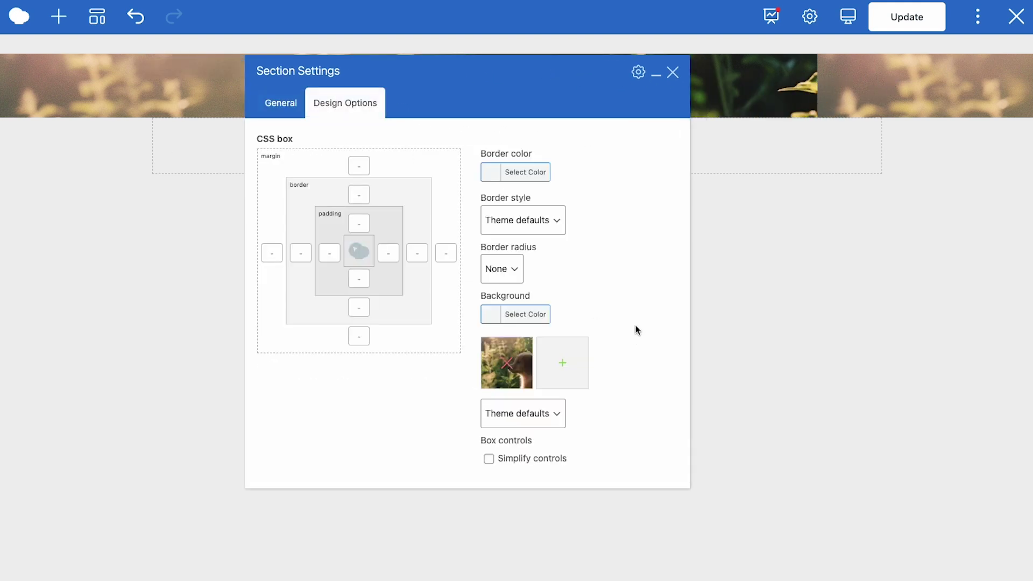
{"action": "left_click", "coordinate": [535, 421]}
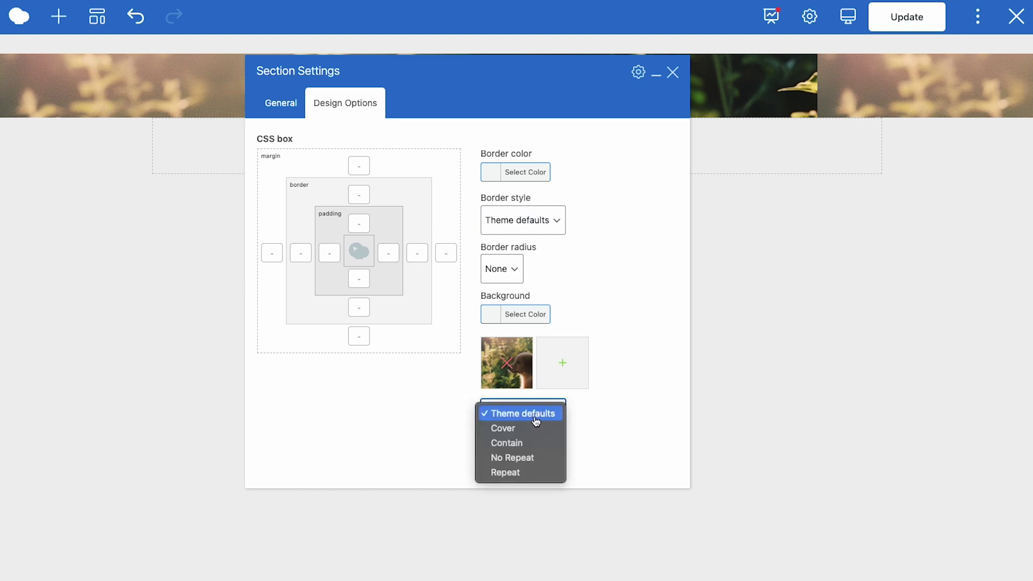
{"action": "left_click", "coordinate": [531, 429]}
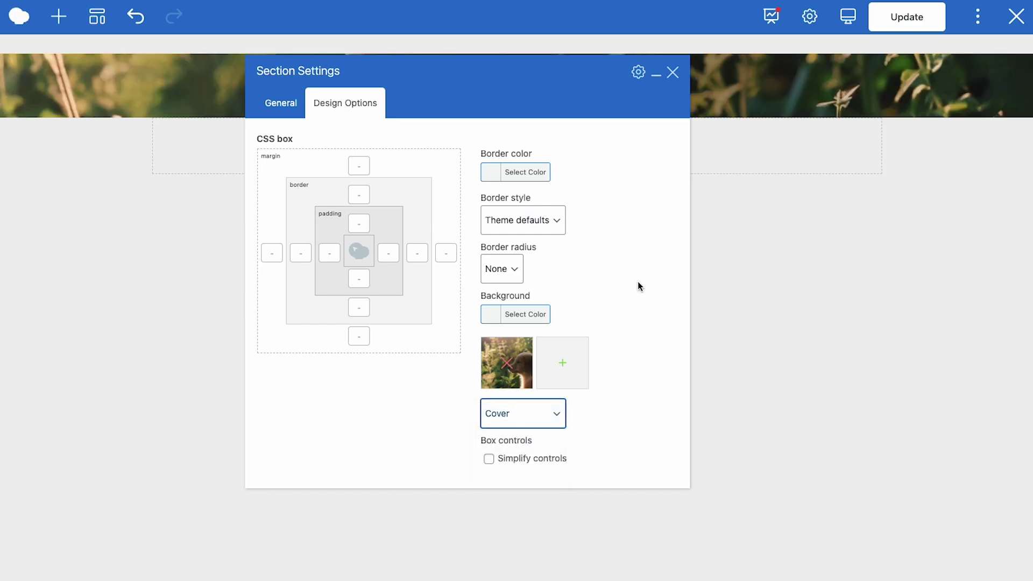
Add a row to the header section with a 5/6 + 1/6 column layout
{"action": "left_click", "coordinate": [673, 72]}
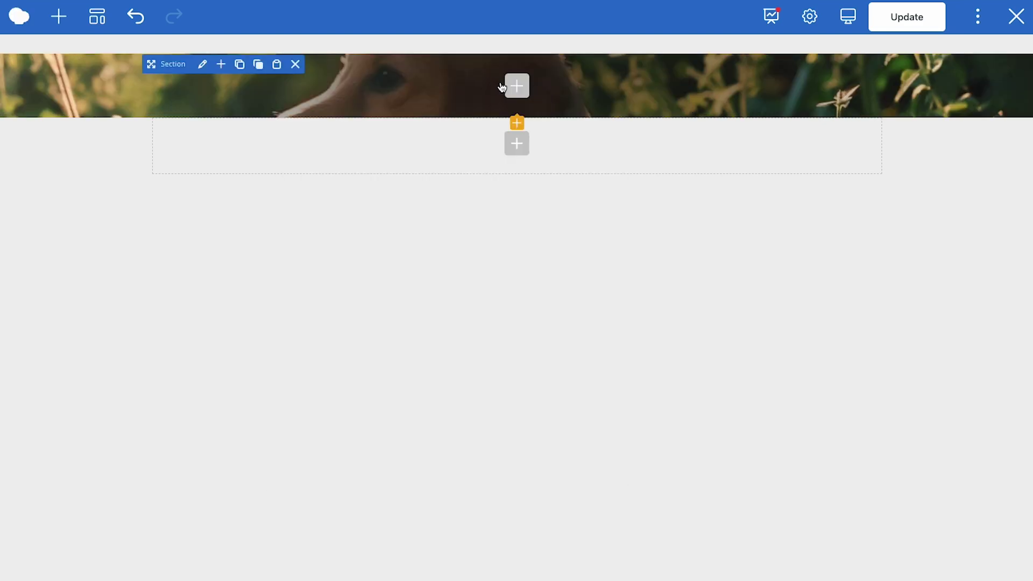
{"action": "left_click", "coordinate": [517, 86]}
{"action": "left_click", "coordinate": [189, 145]}
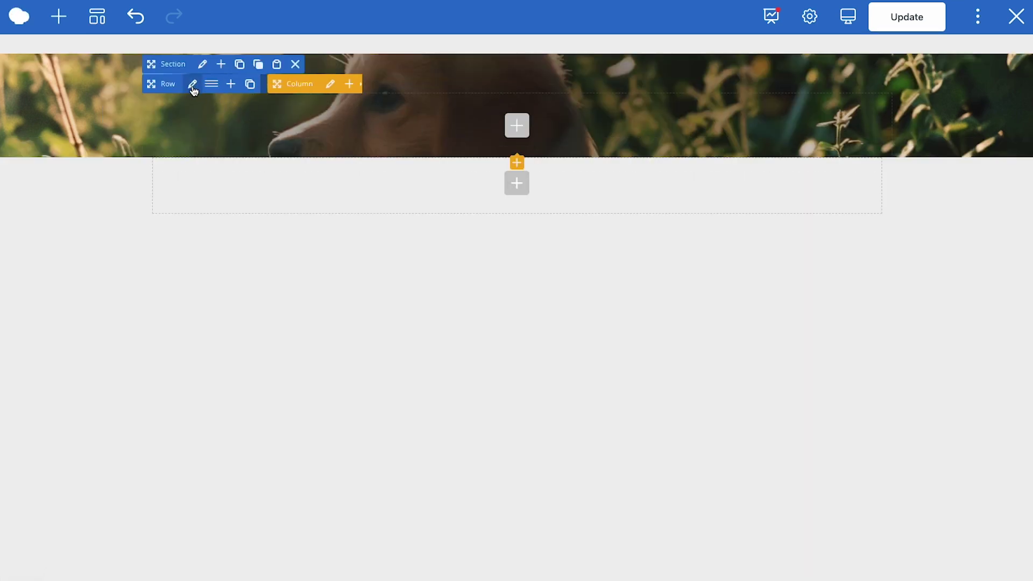
{"action": "left_click", "coordinate": [211, 86]}
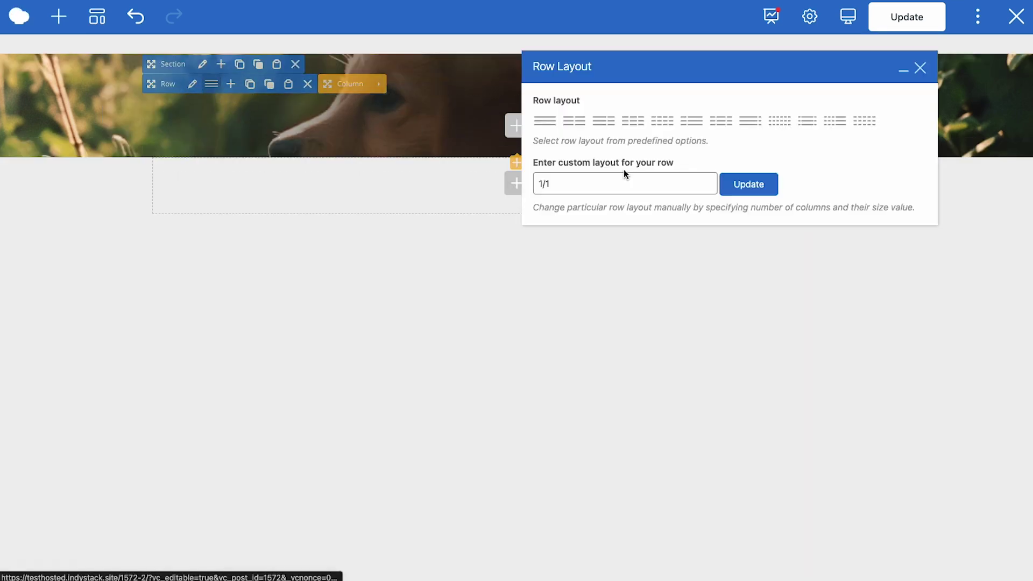
{"action": "left_click", "coordinate": [751, 129]}
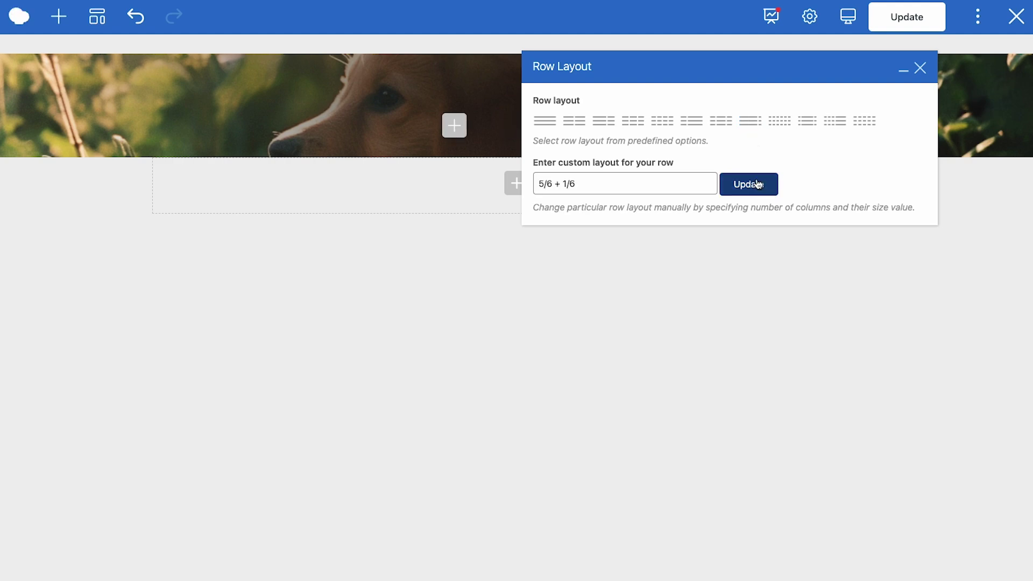
{"action": "left_click", "coordinate": [920, 67]}
Place a Single Image of the pawsitive-steps-200 logo in the wide column at full image size
{"action": "left_click", "coordinate": [454, 126]}
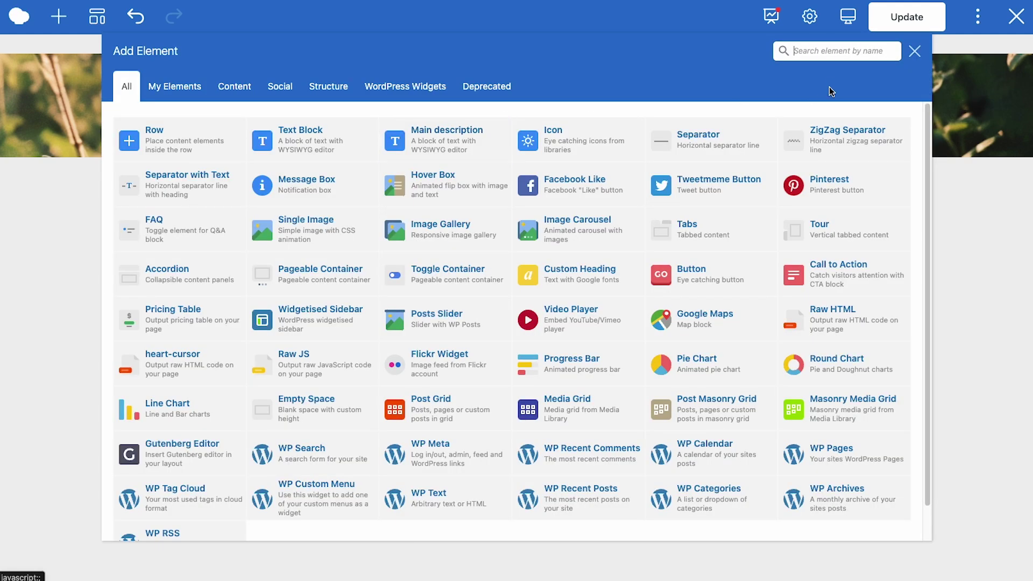
{"action": "type", "text": "ima"}
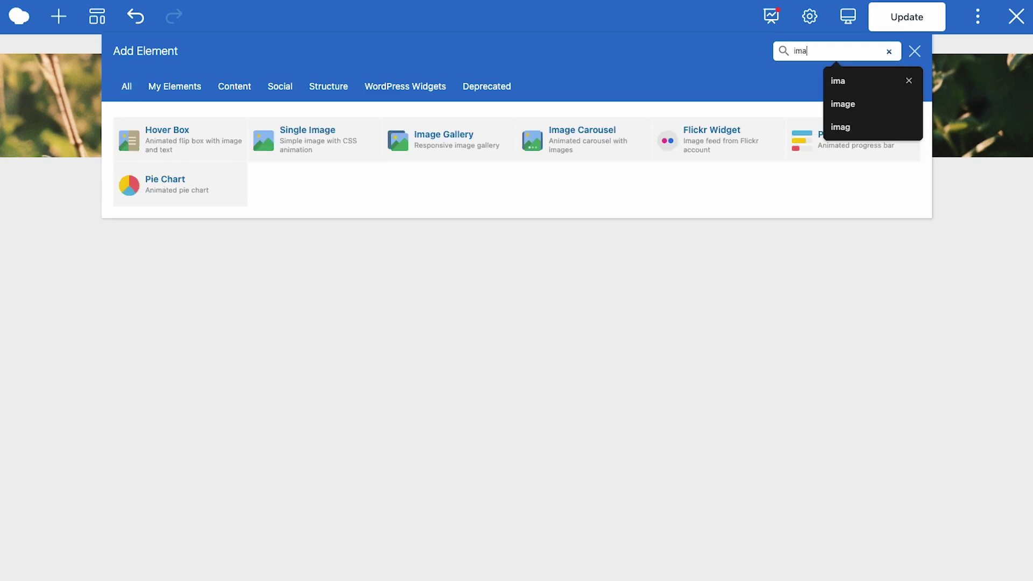
{"action": "left_click", "coordinate": [302, 145]}
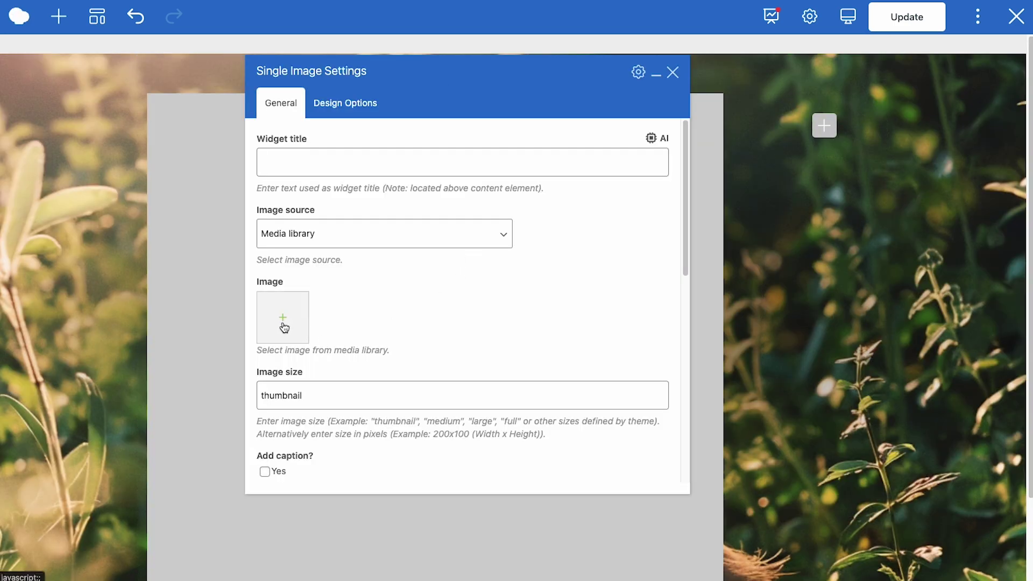
{"action": "left_click", "coordinate": [285, 322]}
{"action": "scroll", "coordinate": [671, 240], "scroll_direction": "down", "scroll_amount": 2}
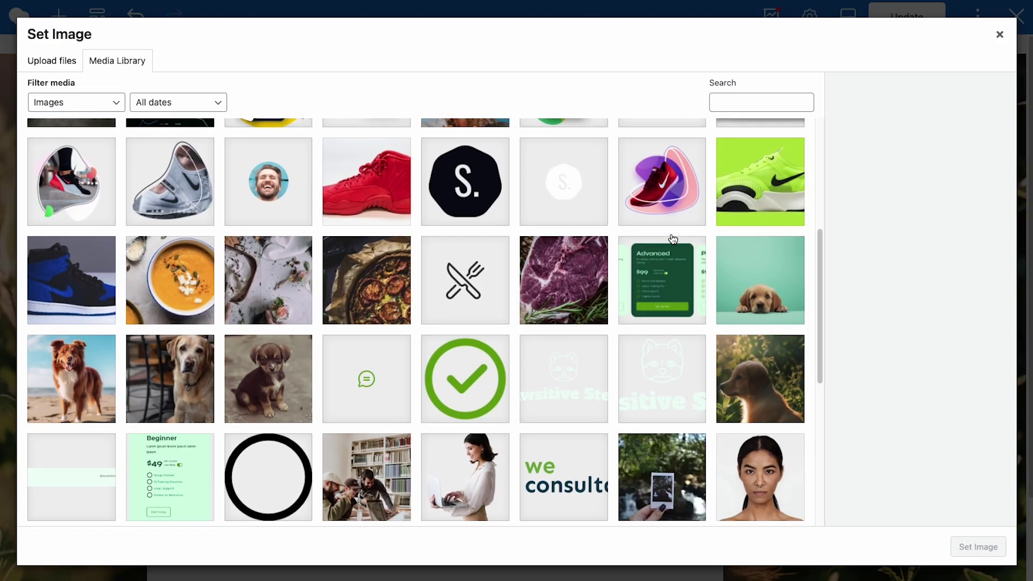
{"action": "left_click", "coordinate": [576, 321]}
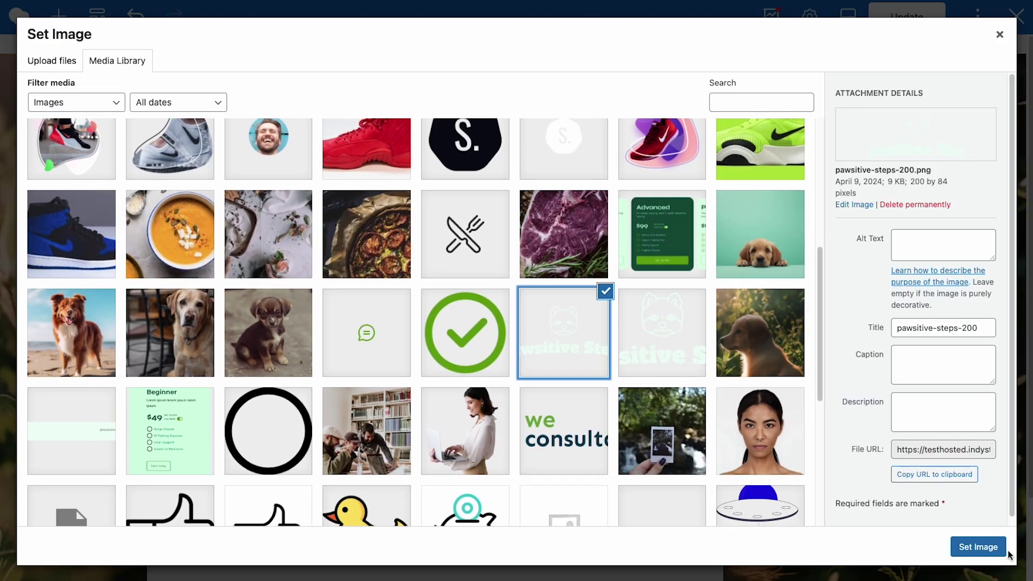
{"action": "left_click", "coordinate": [983, 547]}
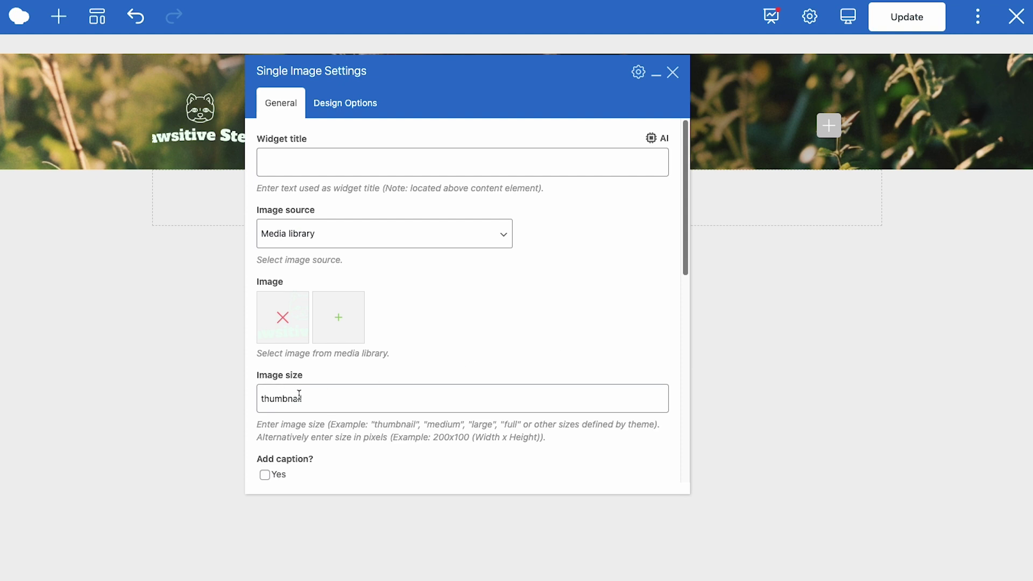
{"action": "left_click_drag", "start_coordinate": [300, 396], "coordinate": [240, 398]}
{"action": "type", "text": "full"}
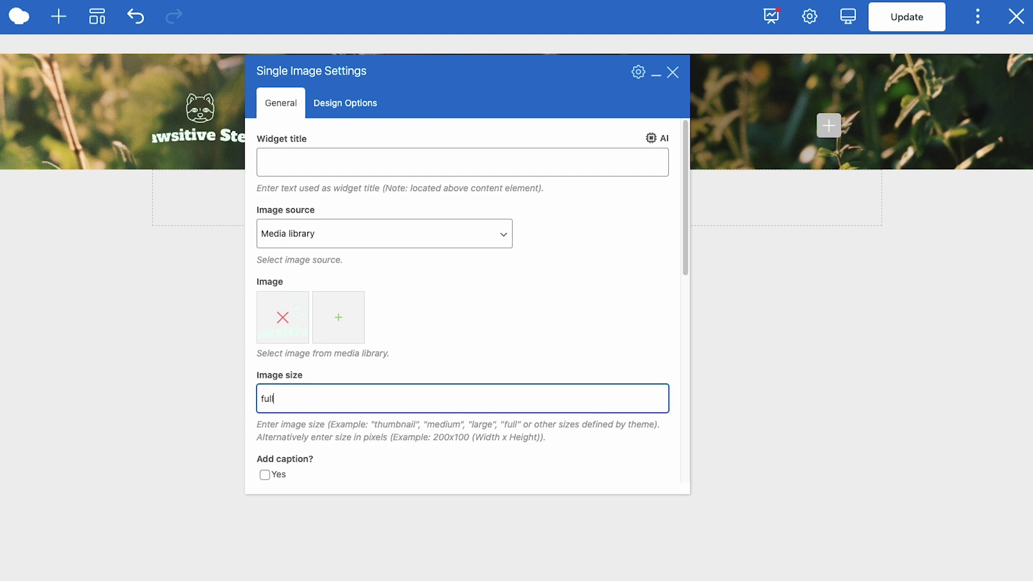
{"action": "left_click", "coordinate": [450, 334]}
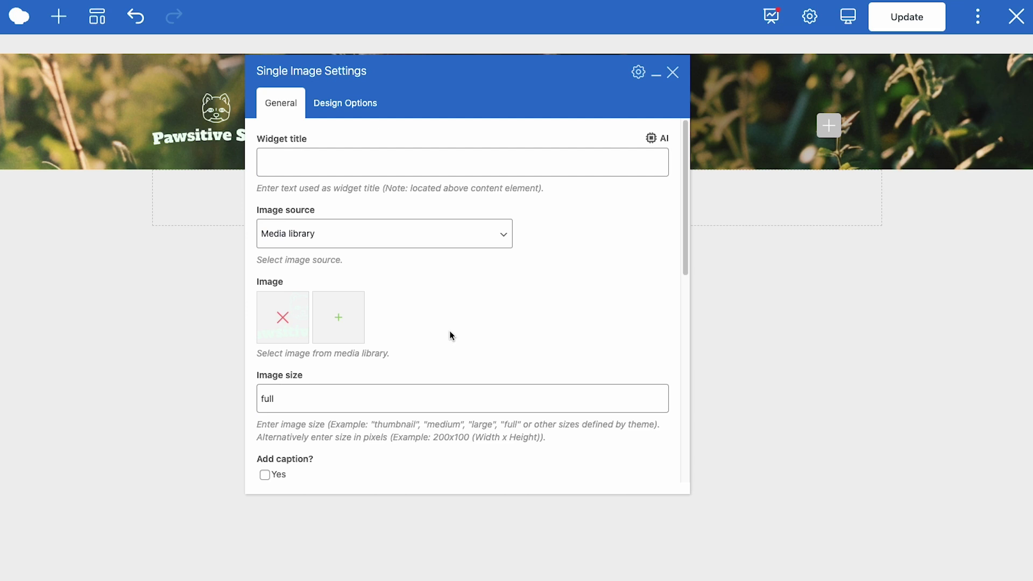
{"action": "left_click", "coordinate": [673, 73]}
Add a Button element to the narrow column and label it 'Join Now'
{"action": "left_click", "coordinate": [829, 126]}
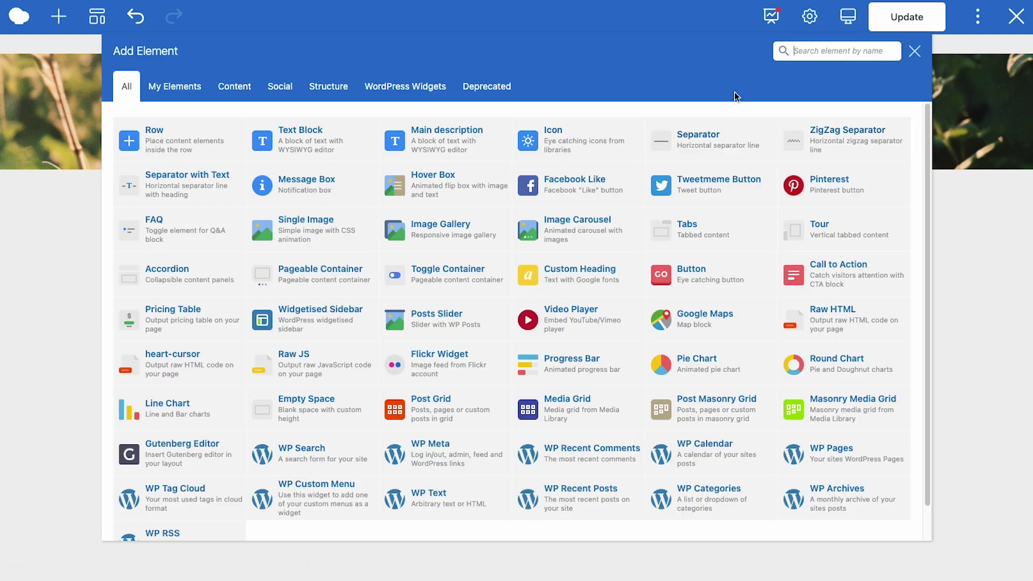
{"action": "type", "text": "button"}
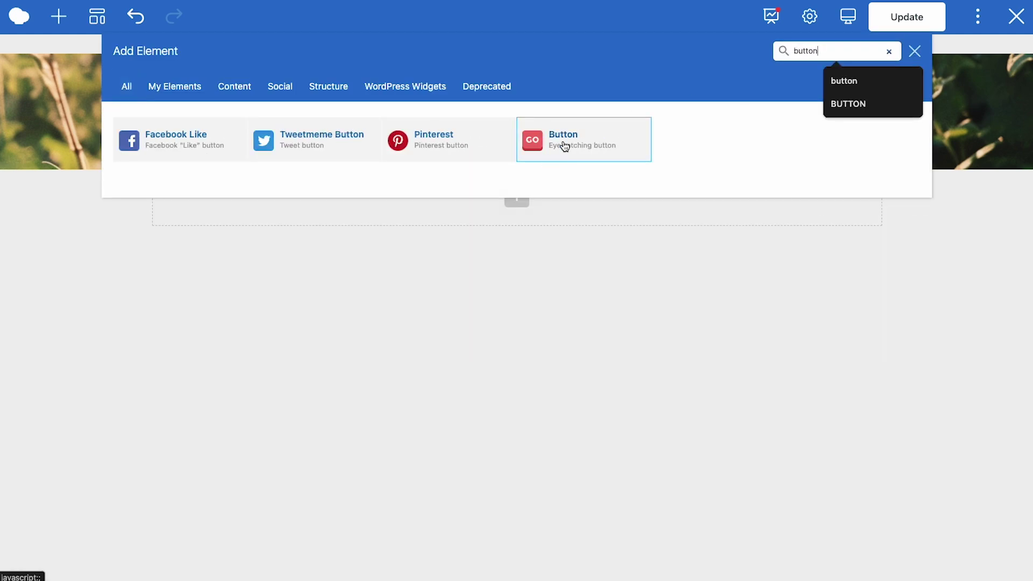
{"action": "left_click", "coordinate": [611, 142]}
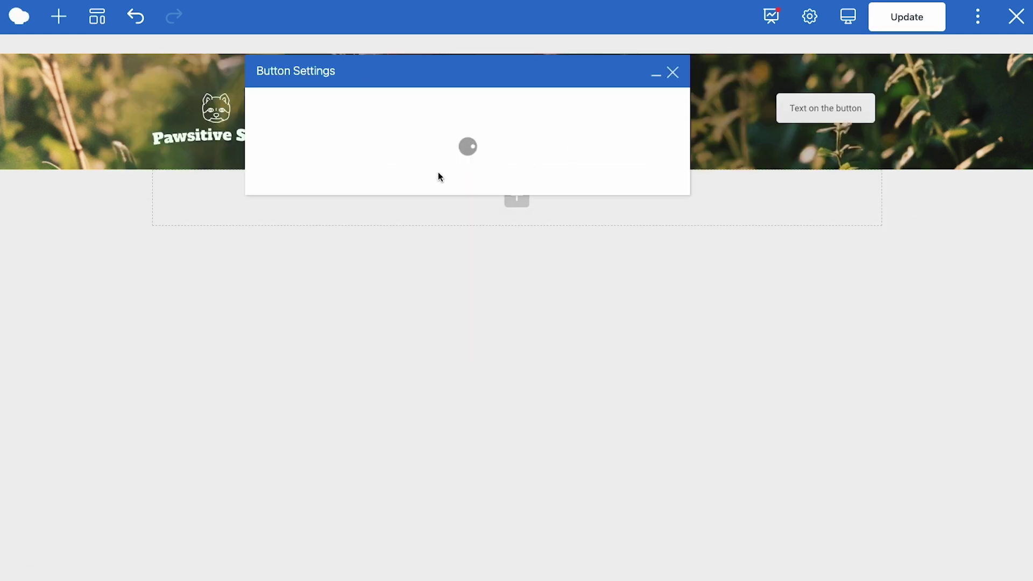
{"action": "left_click_drag", "start_coordinate": [338, 162], "coordinate": [255, 162]}
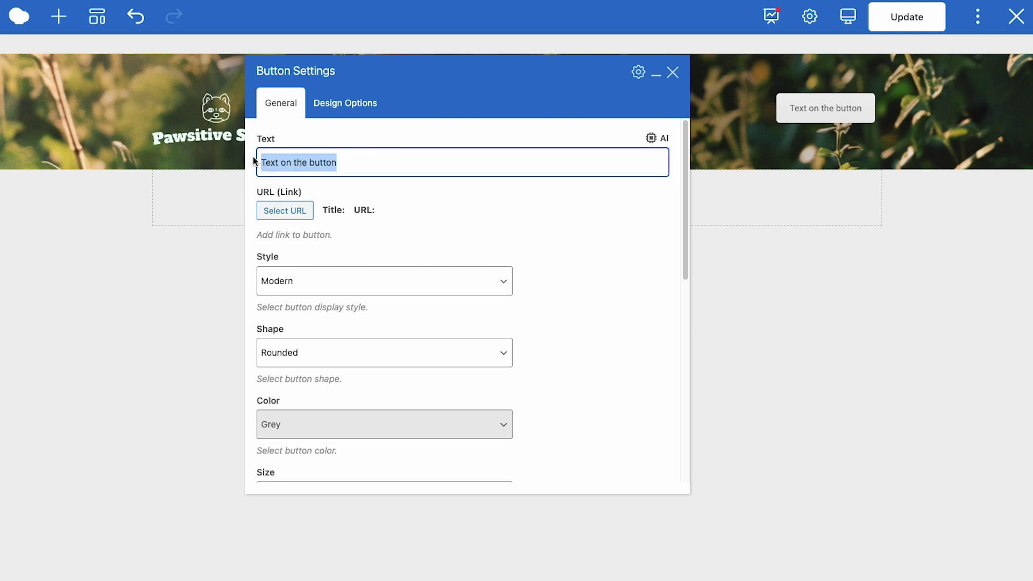
{"action": "type", "text": "Join Now"}
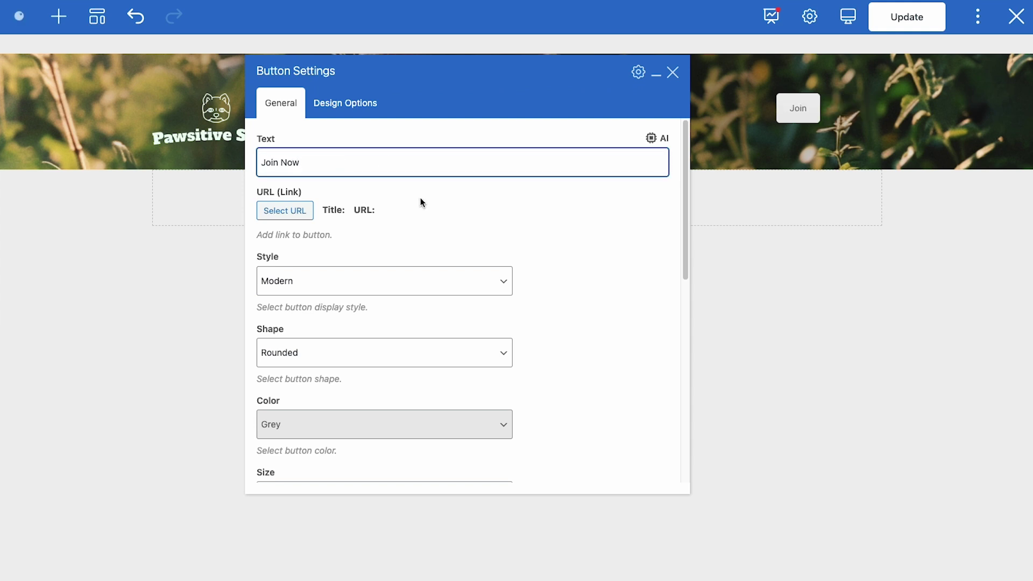
Give the button the Classic style with a Rounded shape and review its colour options
{"action": "left_click", "coordinate": [441, 275]}
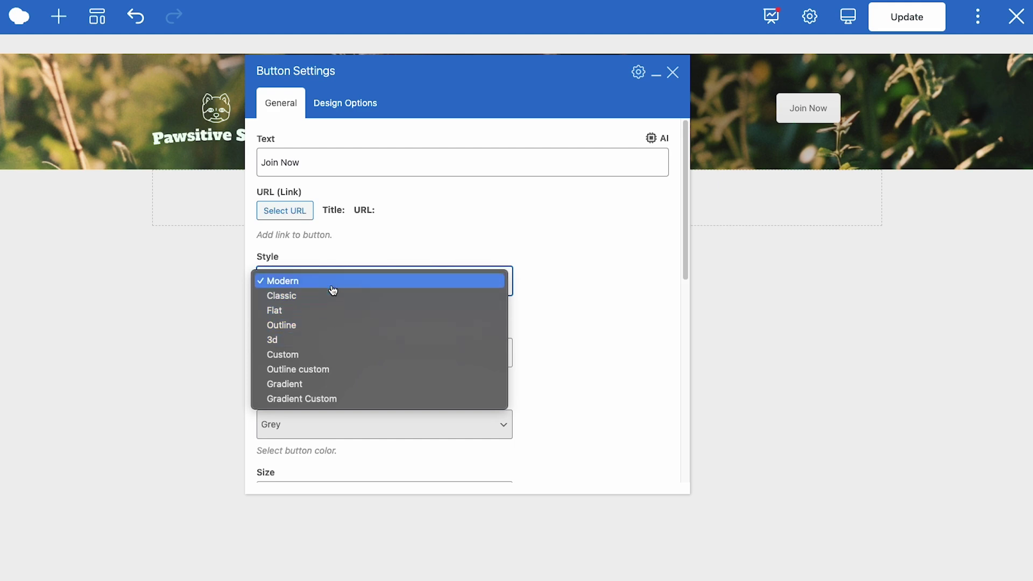
{"action": "left_click", "coordinate": [495, 213]}
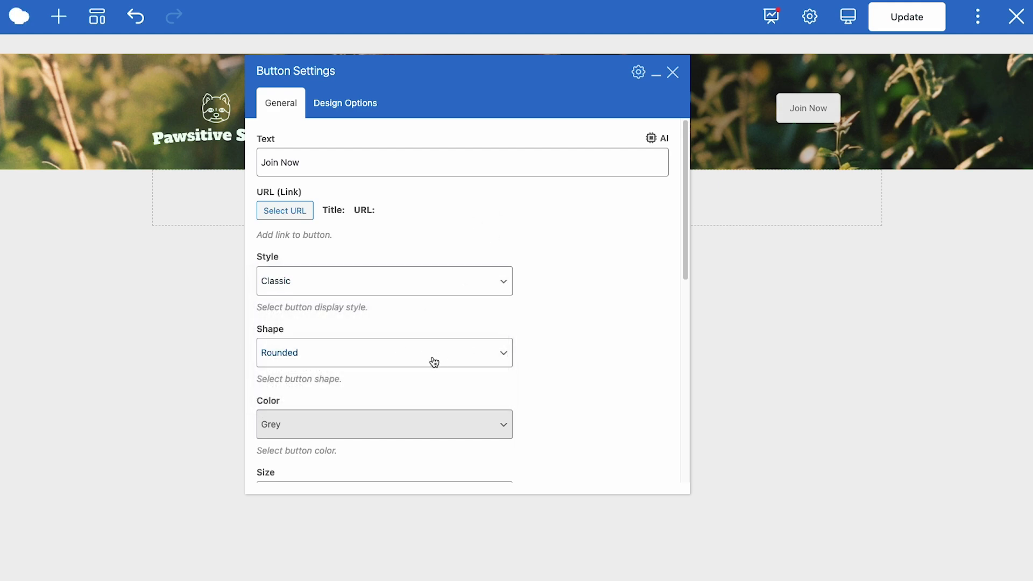
{"action": "left_click", "coordinate": [431, 359]}
{"action": "left_click", "coordinate": [415, 374]}
{"action": "left_click", "coordinate": [445, 350]}
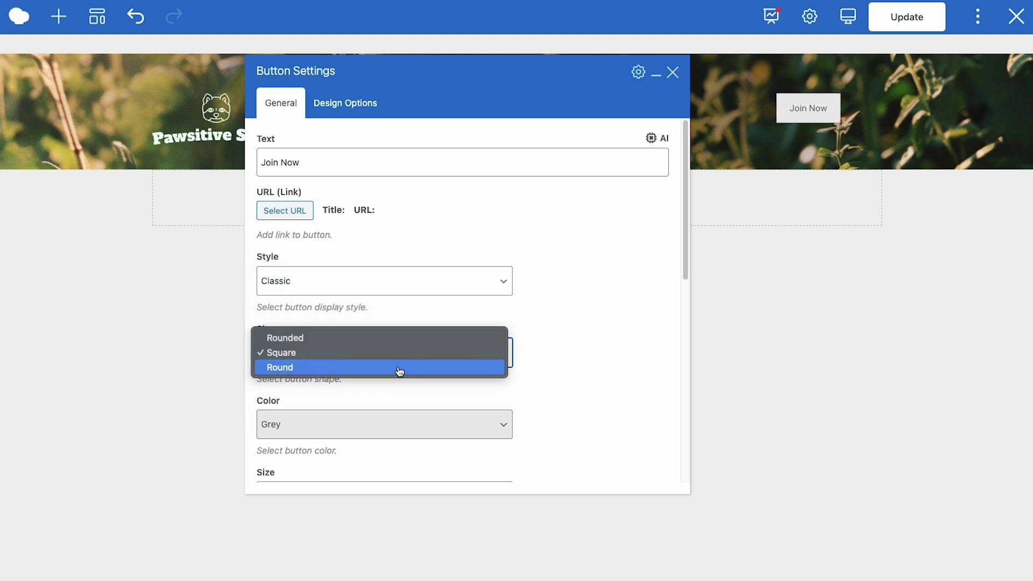
{"action": "left_click", "coordinate": [390, 339]}
{"action": "scroll", "coordinate": [569, 331], "scroll_direction": "down", "scroll_amount": 4}
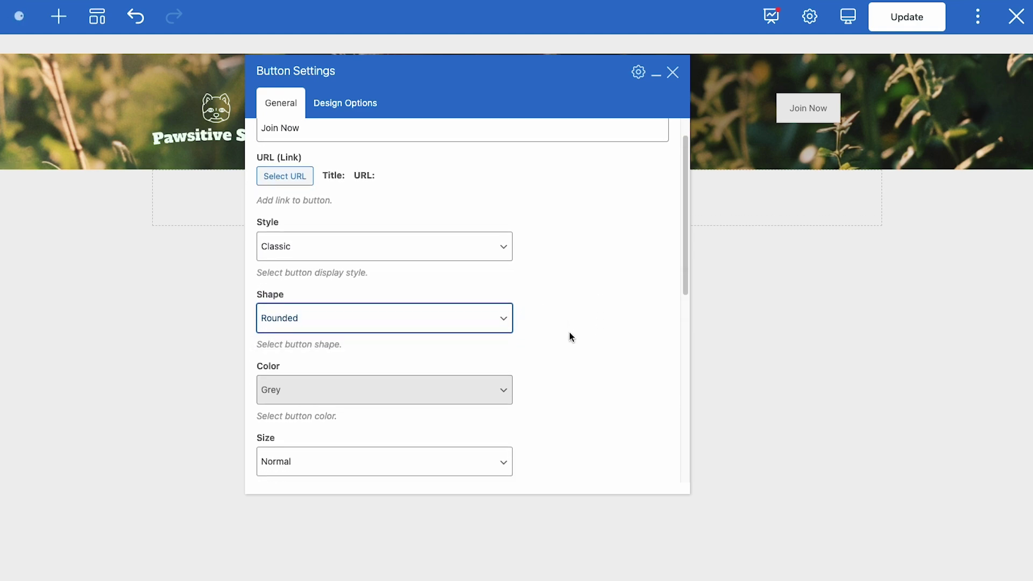
{"action": "left_click", "coordinate": [485, 251]}
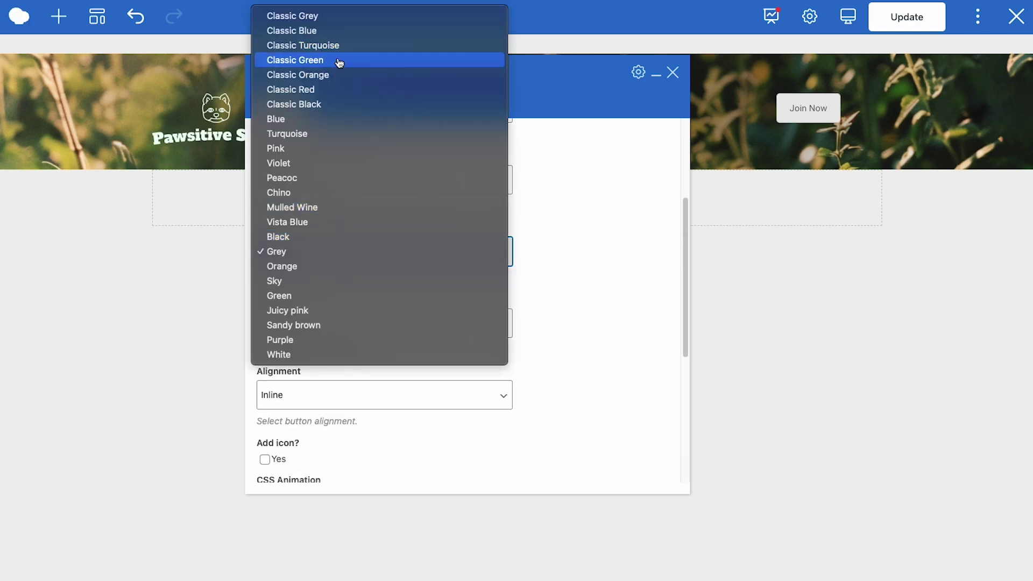
{"action": "left_click", "coordinate": [575, 234]}
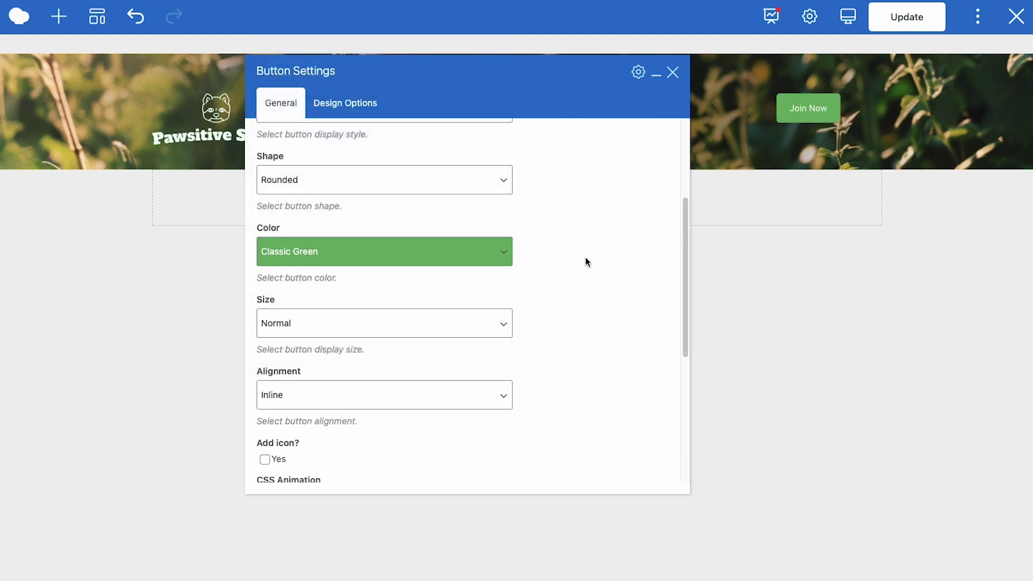
{"action": "scroll", "coordinate": [571, 276], "scroll_direction": "down", "scroll_amount": 1}
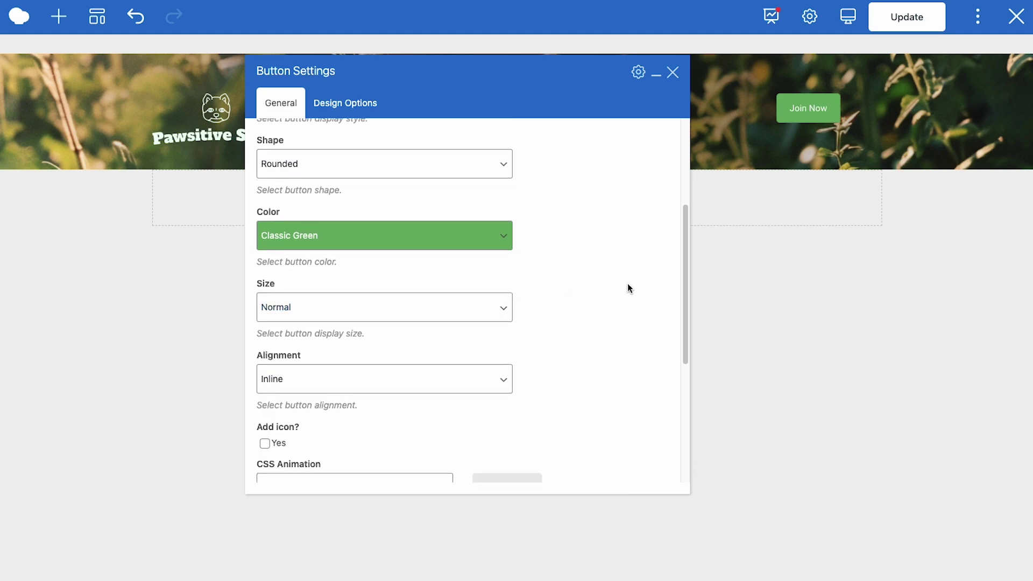
{"action": "scroll", "coordinate": [627, 288], "scroll_direction": "down", "scroll_amount": 1}
Set the button alignment to Center and make it a full-width button
{"action": "left_click", "coordinate": [494, 351]}
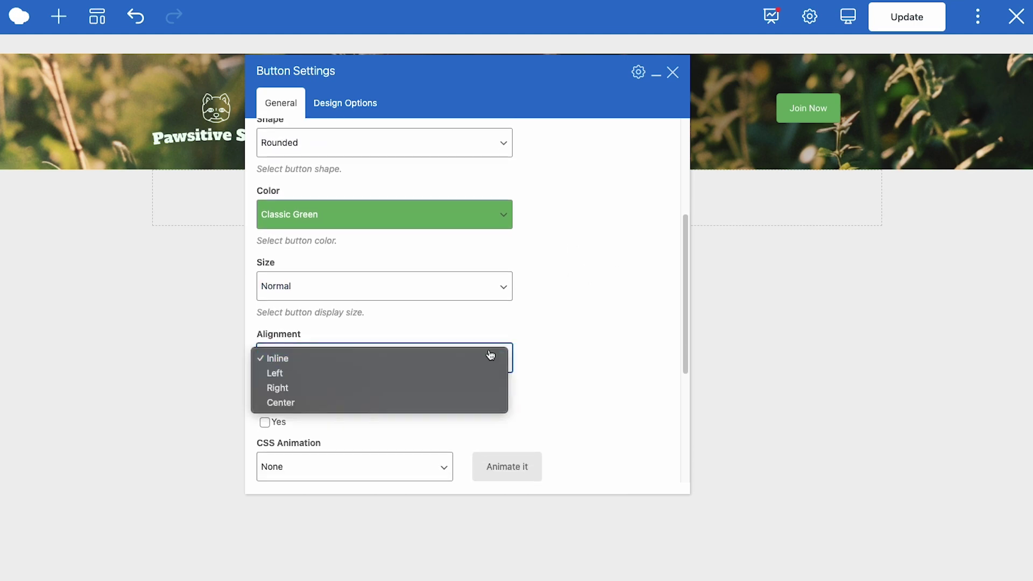
{"action": "left_click", "coordinate": [404, 402]}
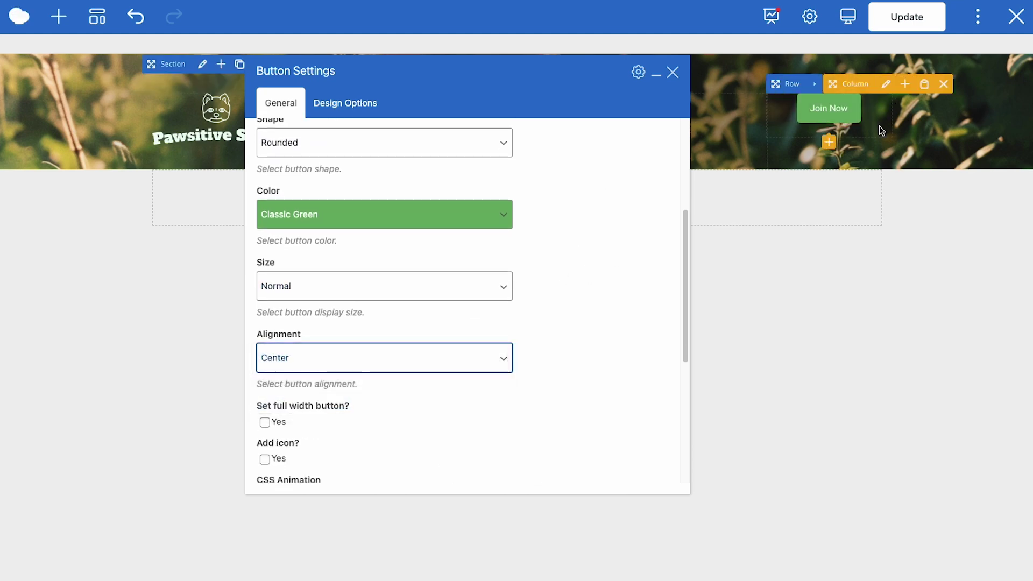
{"action": "mouse_move", "coordinate": [868, 116]}
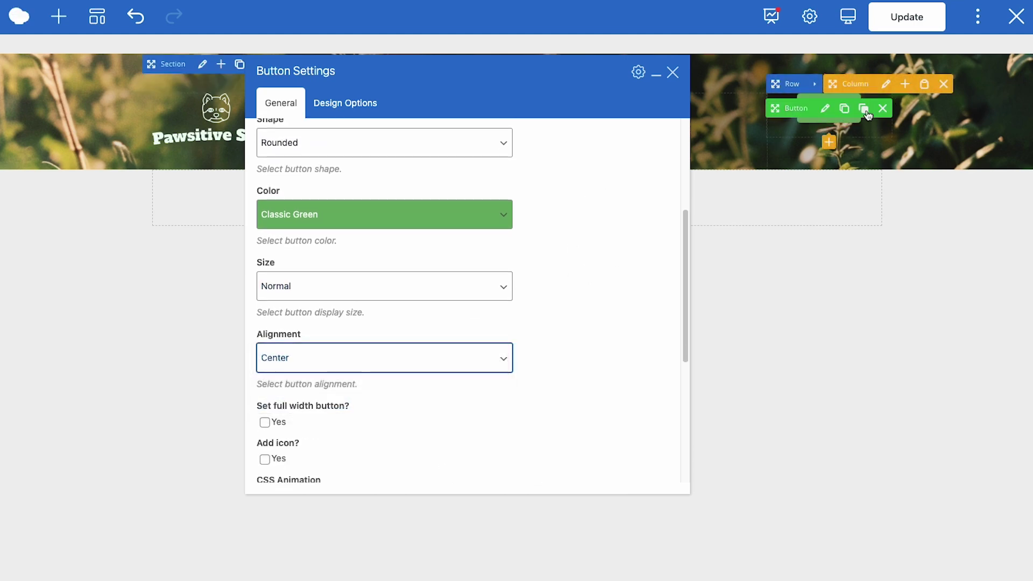
{"action": "left_click", "coordinate": [265, 425]}
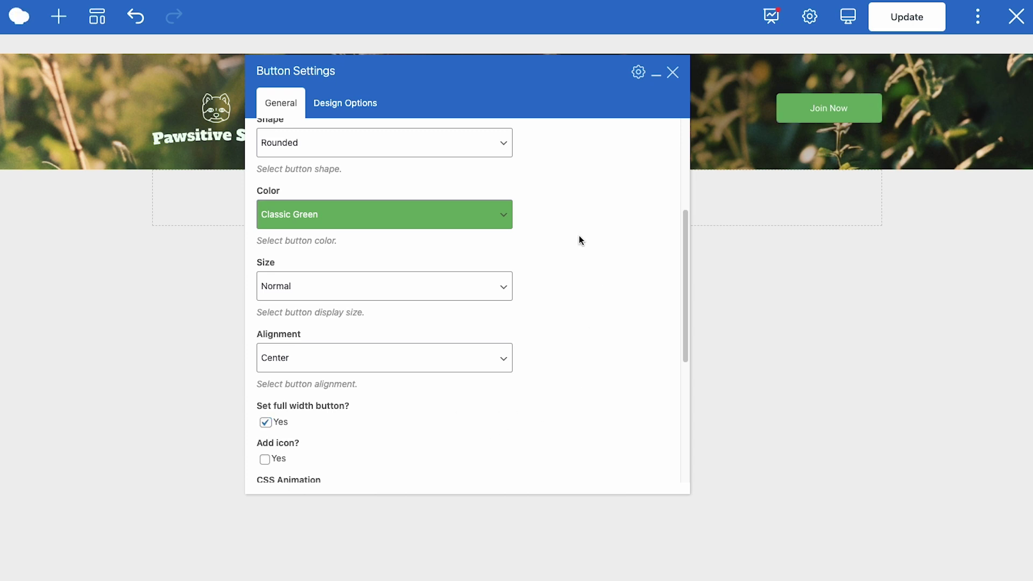
{"action": "scroll", "coordinate": [586, 123], "scroll_direction": "up", "scroll_amount": 4}
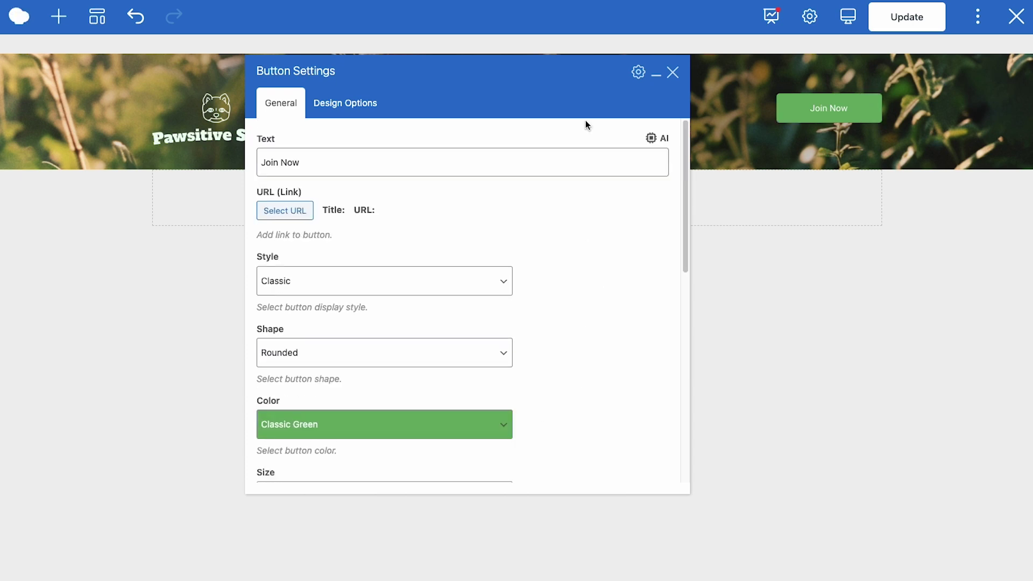
Save the Join Now button as a reusable element titled 'Join Button', then close its settings
{"action": "left_click", "coordinate": [638, 75]}
{"action": "left_click", "coordinate": [574, 94]}
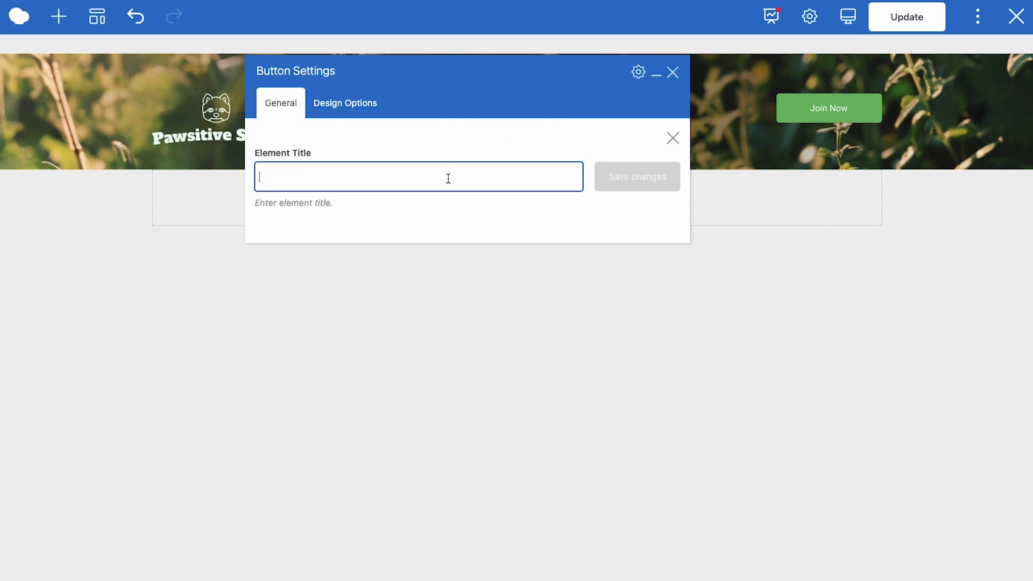
{"action": "type", "text": "Join Button"}
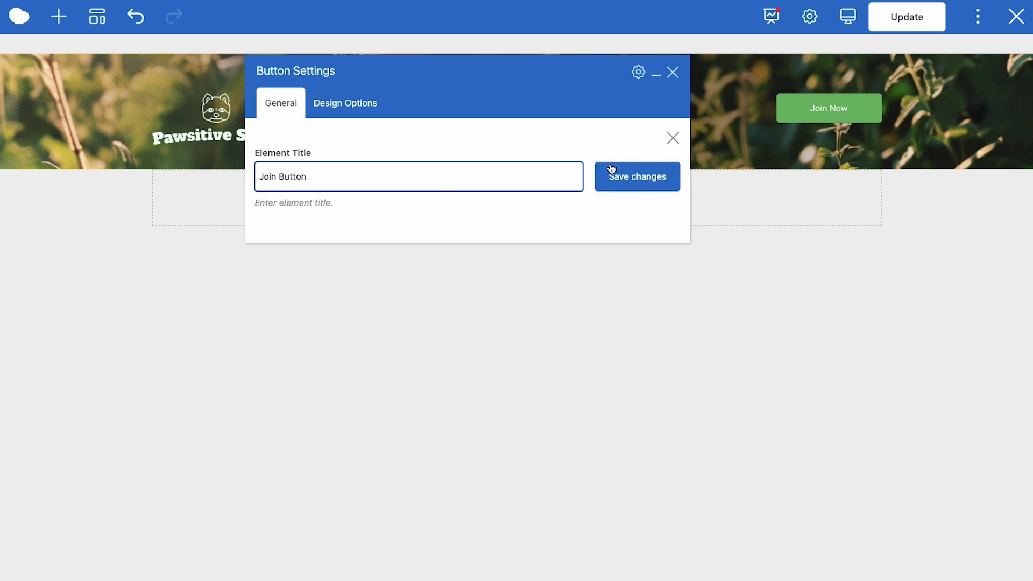
{"action": "left_click", "coordinate": [645, 178]}
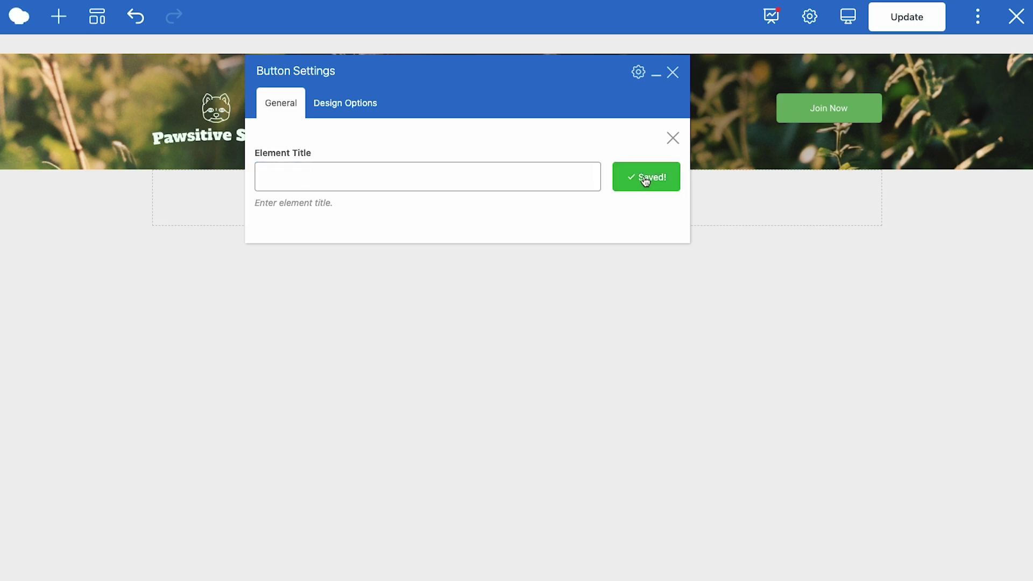
{"action": "left_click", "coordinate": [673, 72]}
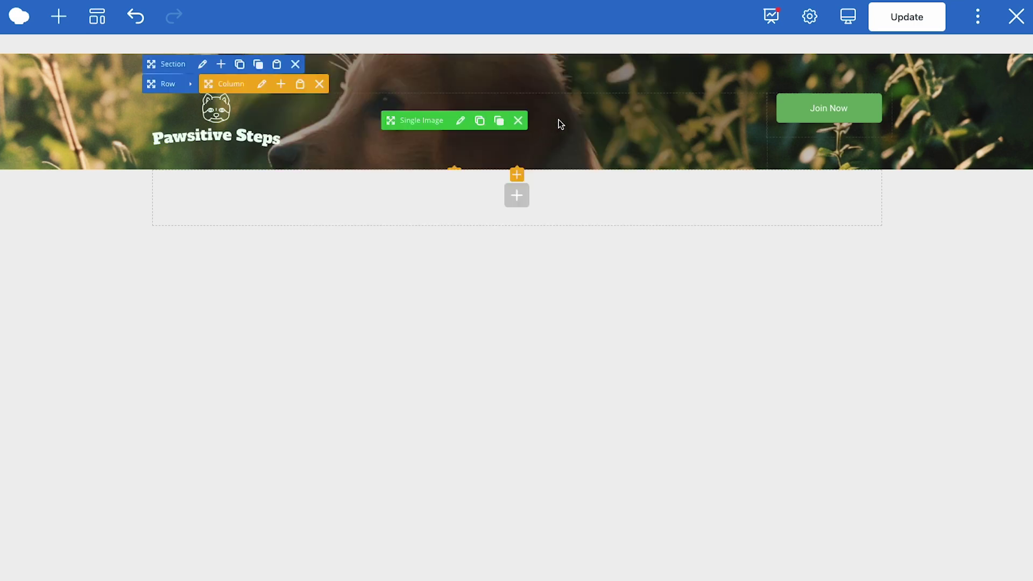
Add an empty row to the hero section and move the logo row above it
{"action": "left_click", "coordinate": [220, 64]}
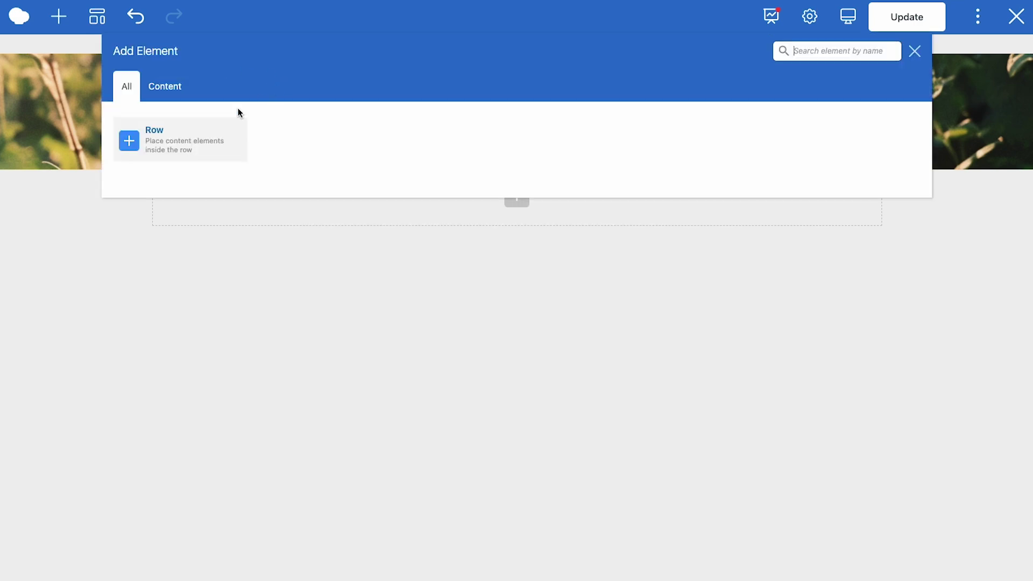
{"action": "left_click", "coordinate": [203, 141]}
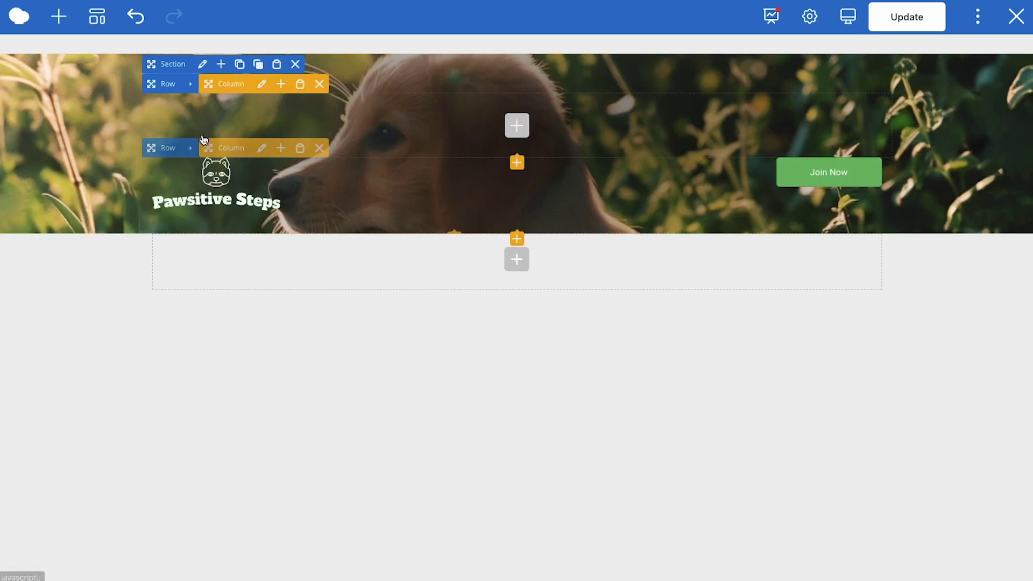
{"action": "left_click_drag", "start_coordinate": [157, 78], "coordinate": [164, 200]}
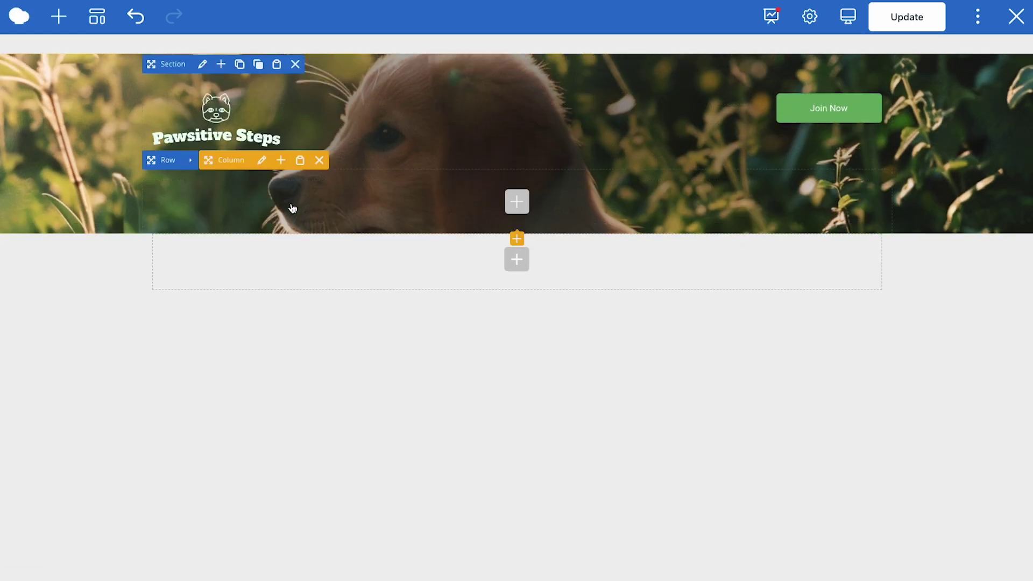
Insert a Text Block into the new row and start its AI writer
{"action": "left_click", "coordinate": [517, 203]}
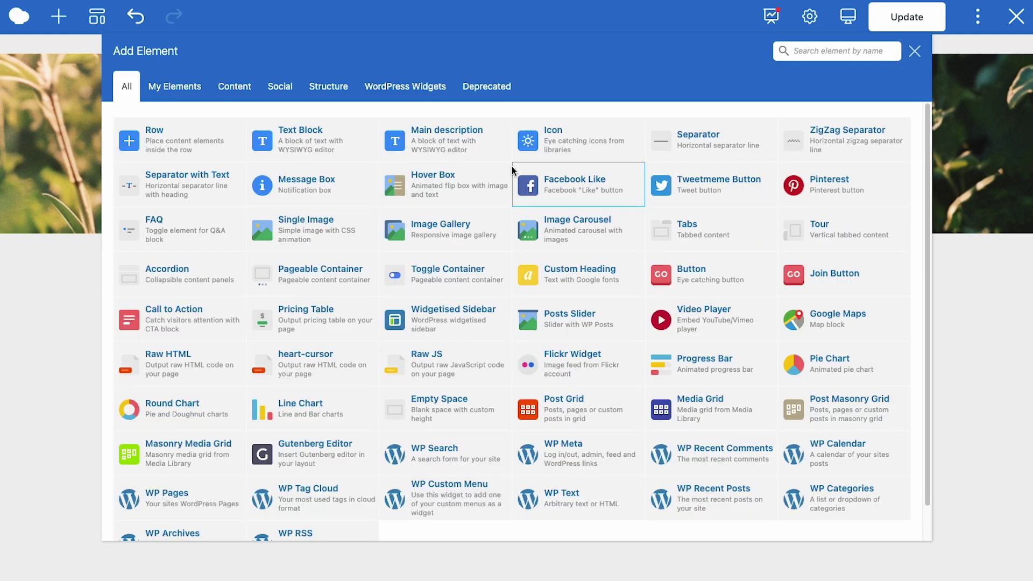
{"action": "type", "text": "text"}
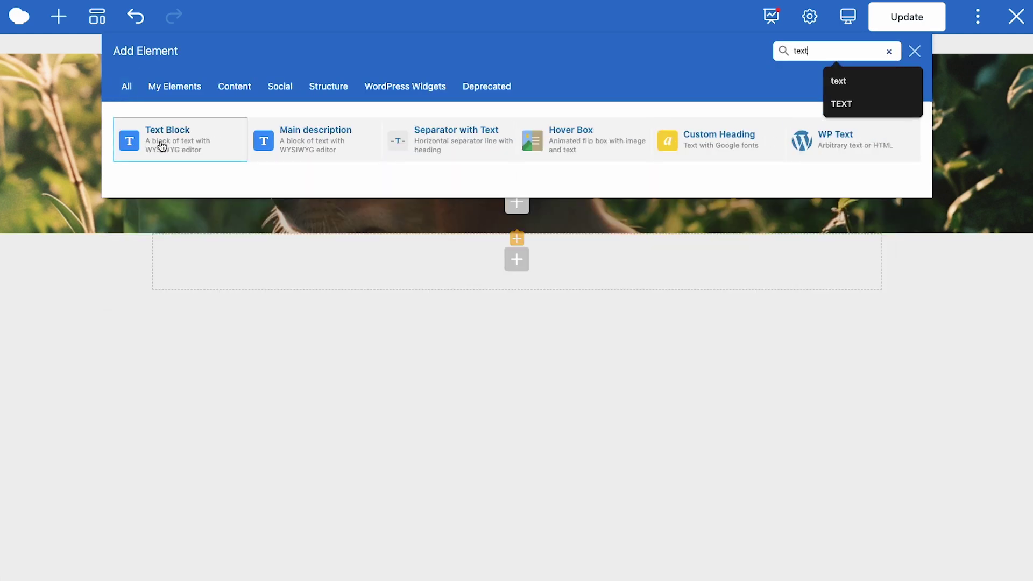
{"action": "left_click", "coordinate": [161, 141]}
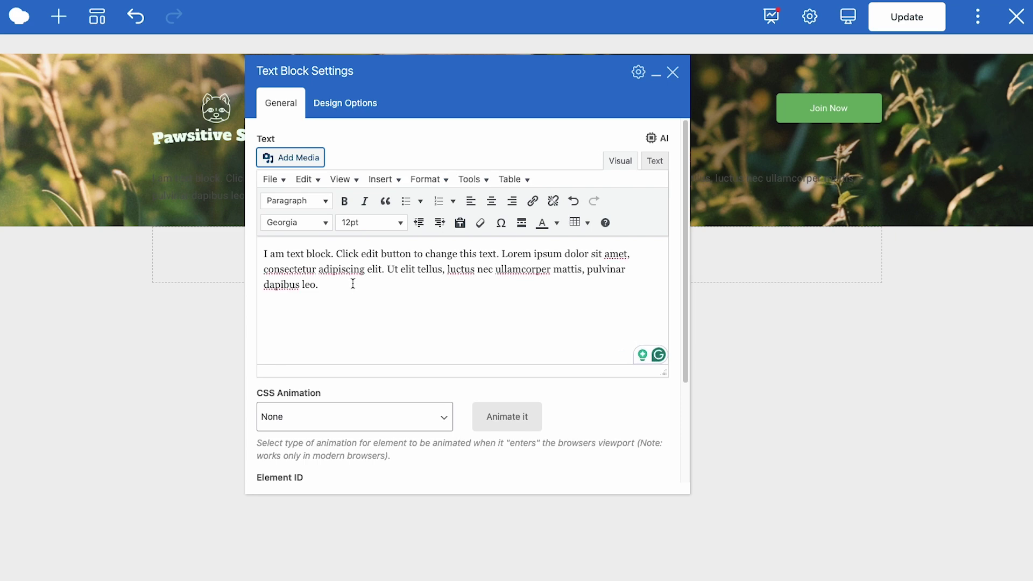
{"action": "left_click", "coordinate": [654, 139]}
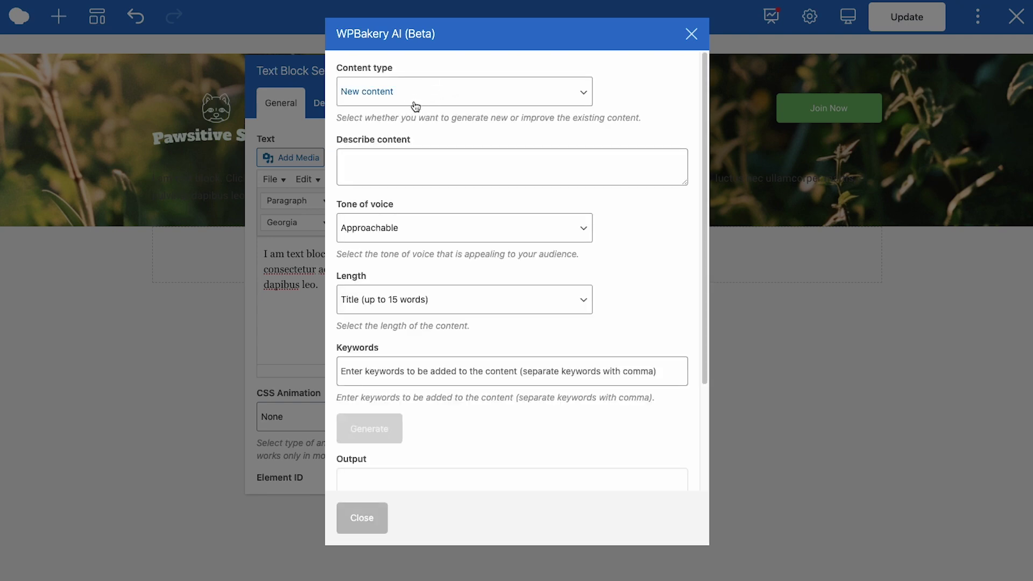
Generate an AI page title describing the Pawsitive Steps dog training business and insert it into the text block
{"action": "left_click", "coordinate": [384, 165]}
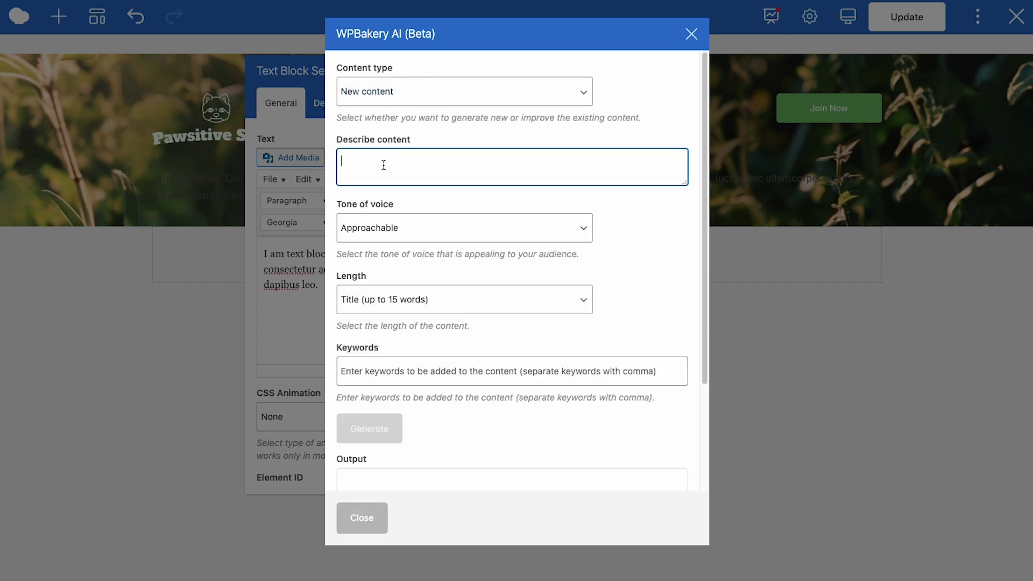
{"action": "type", "text": "Wr"}
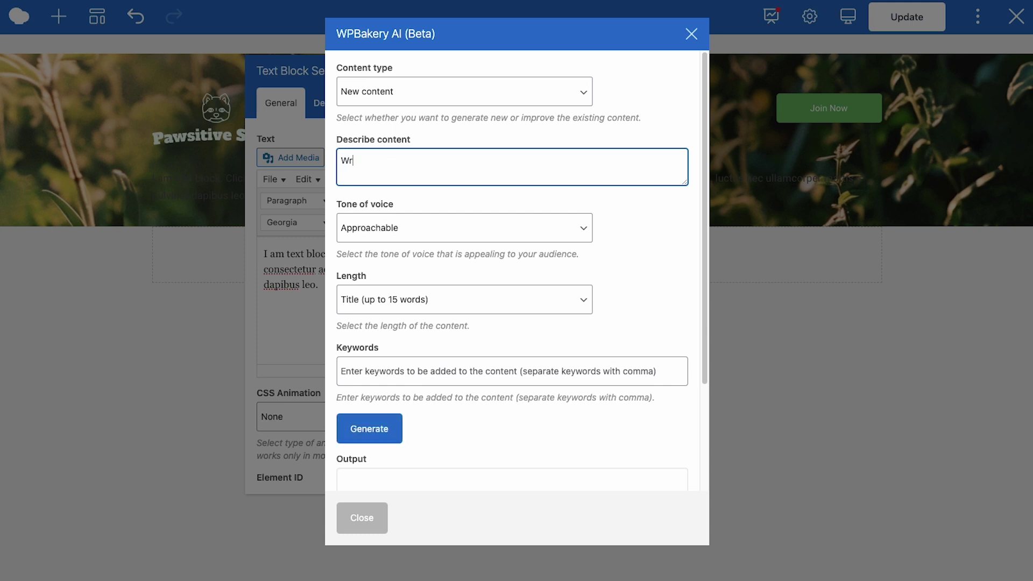
{"action": "type", "text": "ite a page title for a landing page "}
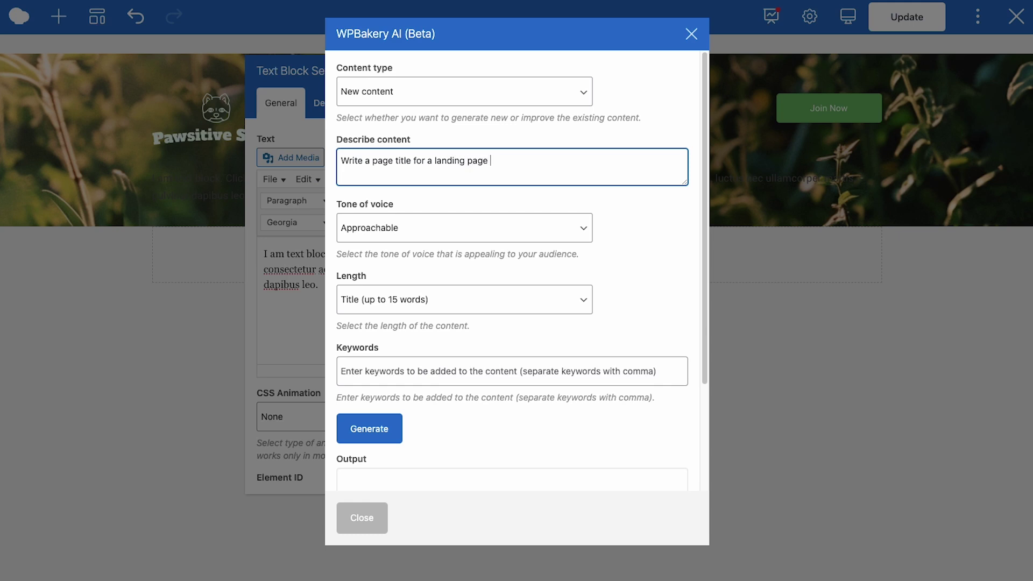
{"action": "type", "text": "for a business called Pawsitive S"}
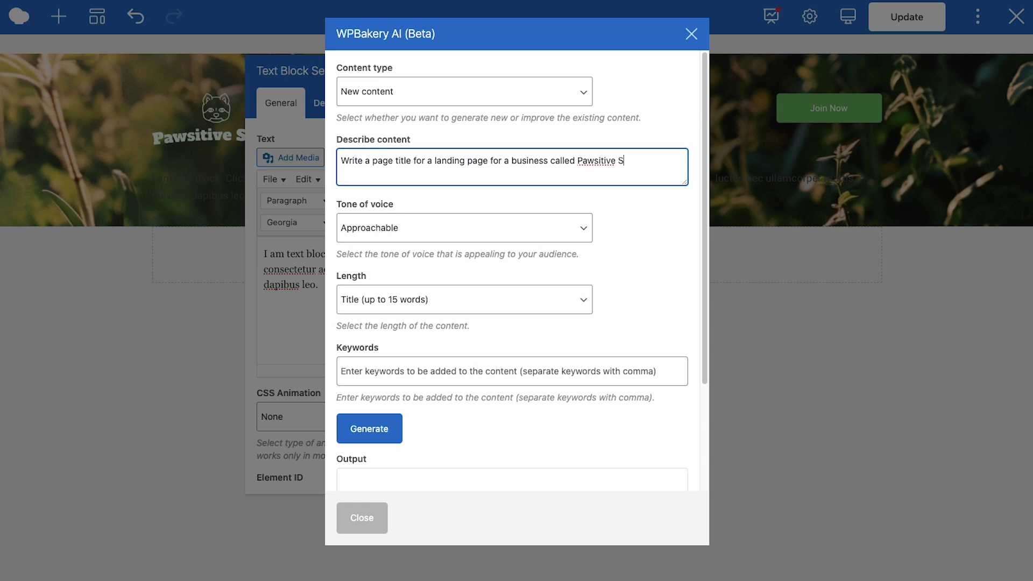
{"action": "type", "text": "teps, it's a dog training serv"}
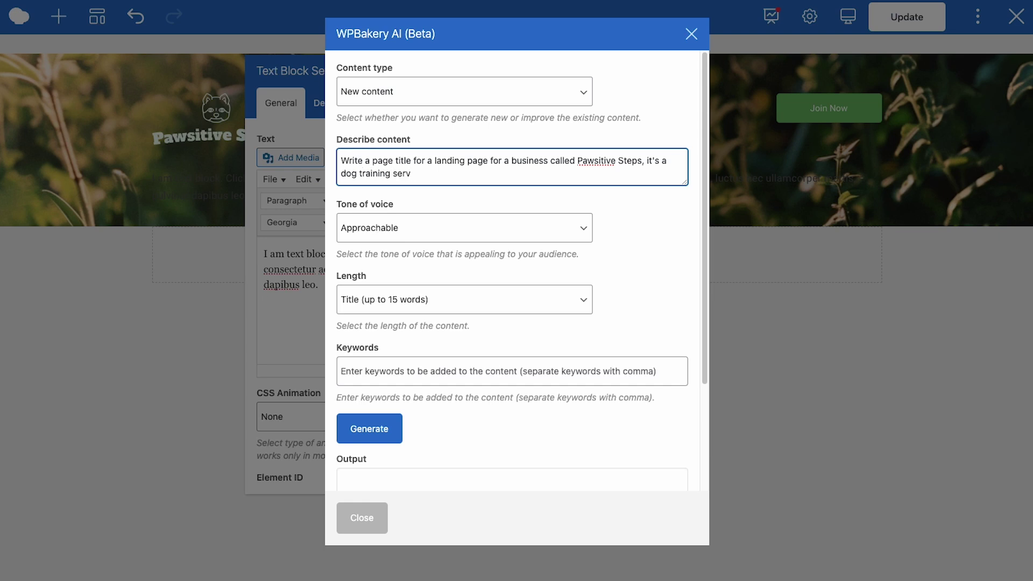
{"action": "type", "text": "ice"}
{"action": "scroll", "coordinate": [473, 302], "scroll_direction": "down", "scroll_amount": 2}
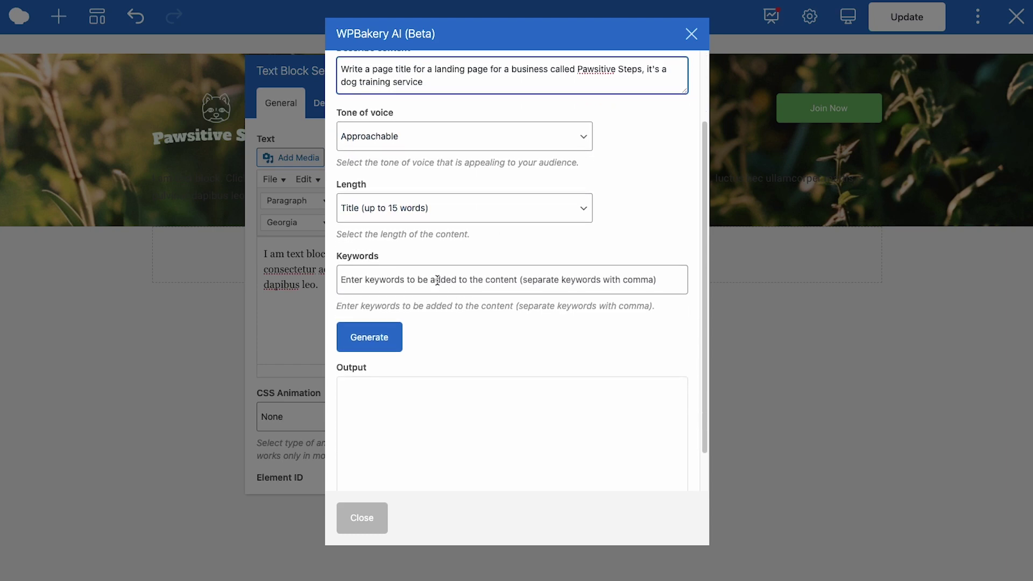
{"action": "scroll", "coordinate": [531, 354], "scroll_direction": "down", "scroll_amount": 1}
{"action": "left_click", "coordinate": [385, 294]}
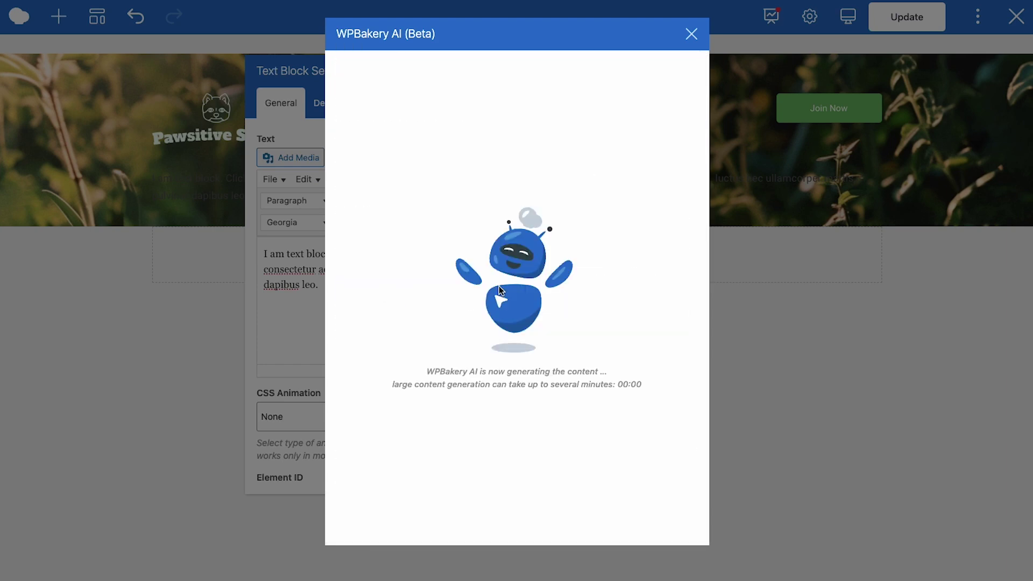
{"action": "scroll", "coordinate": [592, 312], "scroll_direction": "down", "scroll_amount": 2}
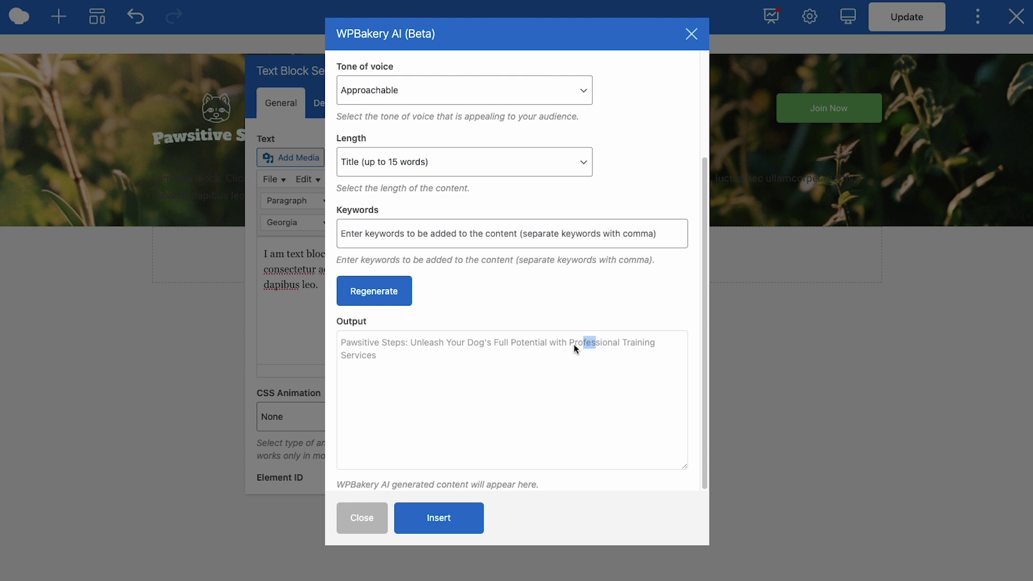
{"action": "left_click_drag", "start_coordinate": [573, 344], "coordinate": [354, 344]}
{"action": "left_click", "coordinate": [388, 358]}
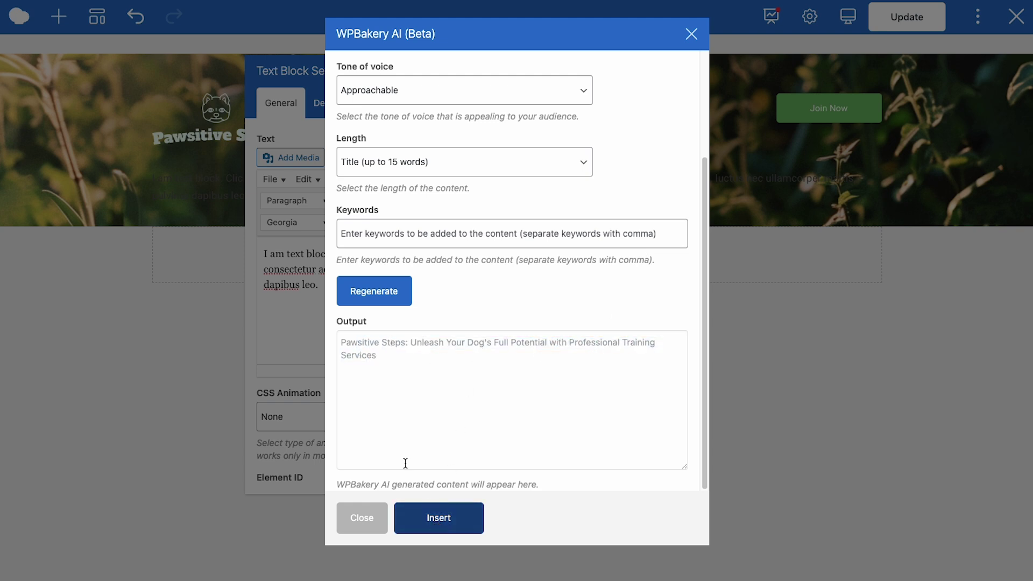
{"action": "left_click", "coordinate": [439, 518]}
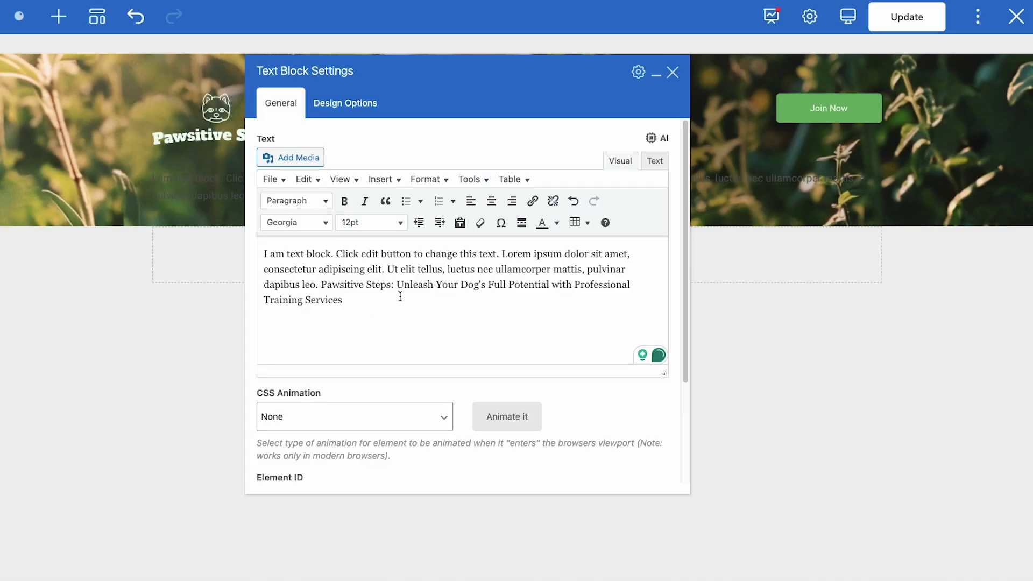
Trim the text block down to the headline 'Unleash Your Dog's Full Potential'
{"action": "left_click_drag", "start_coordinate": [322, 284], "coordinate": [258, 245]}
{"action": "key", "text": "BackSpace"}
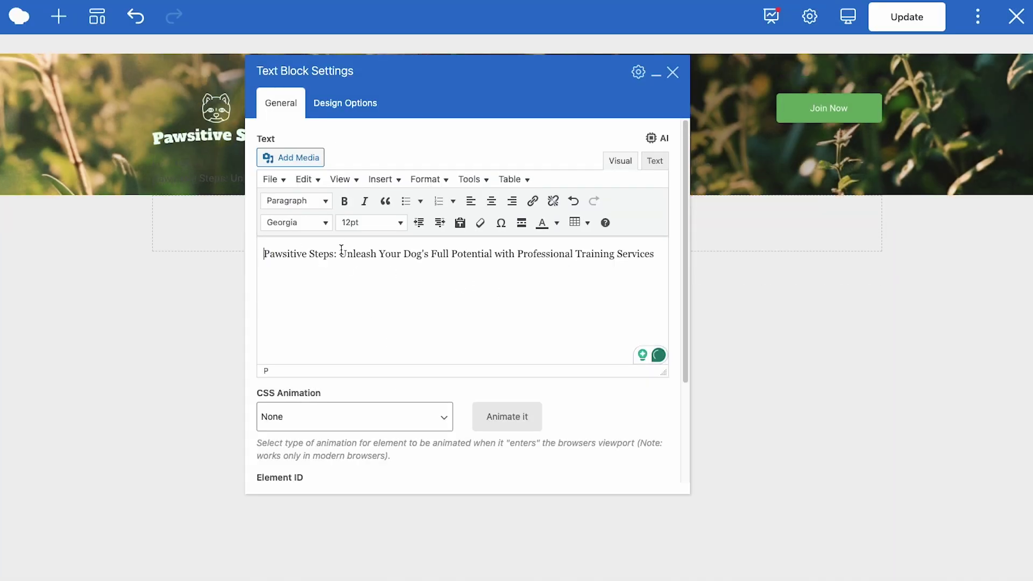
{"action": "left_click_drag", "start_coordinate": [339, 253], "coordinate": [263, 253]}
{"action": "key", "text": "BackSpace"}
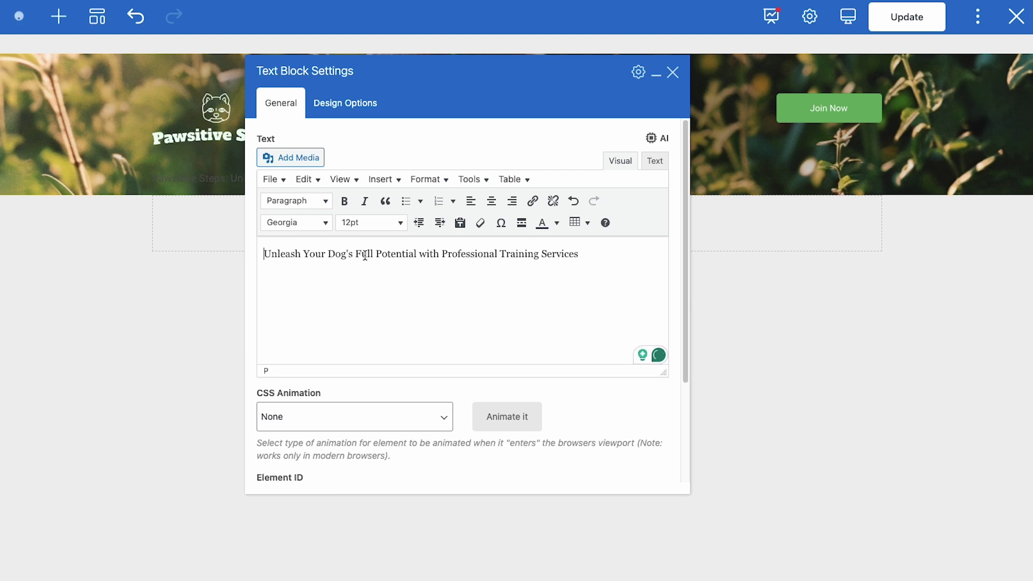
{"action": "left_click_drag", "start_coordinate": [417, 256], "coordinate": [602, 257]}
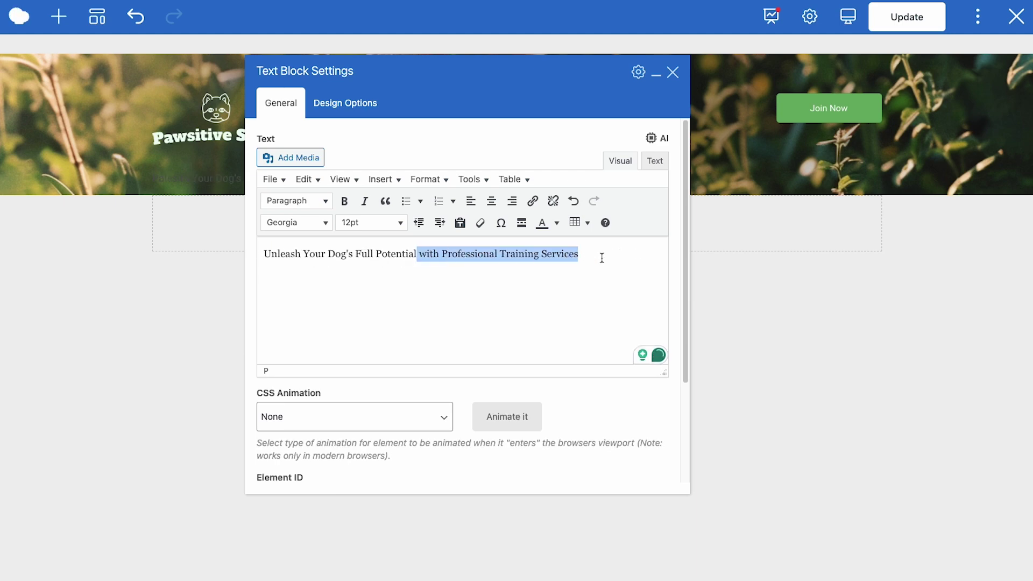
{"action": "key", "text": "BackSpace"}
Centre the headline and format it as Heading 1
{"action": "left_click_drag", "start_coordinate": [450, 259], "coordinate": [253, 254]}
{"action": "left_click", "coordinate": [491, 201]}
{"action": "left_click", "coordinate": [300, 201]}
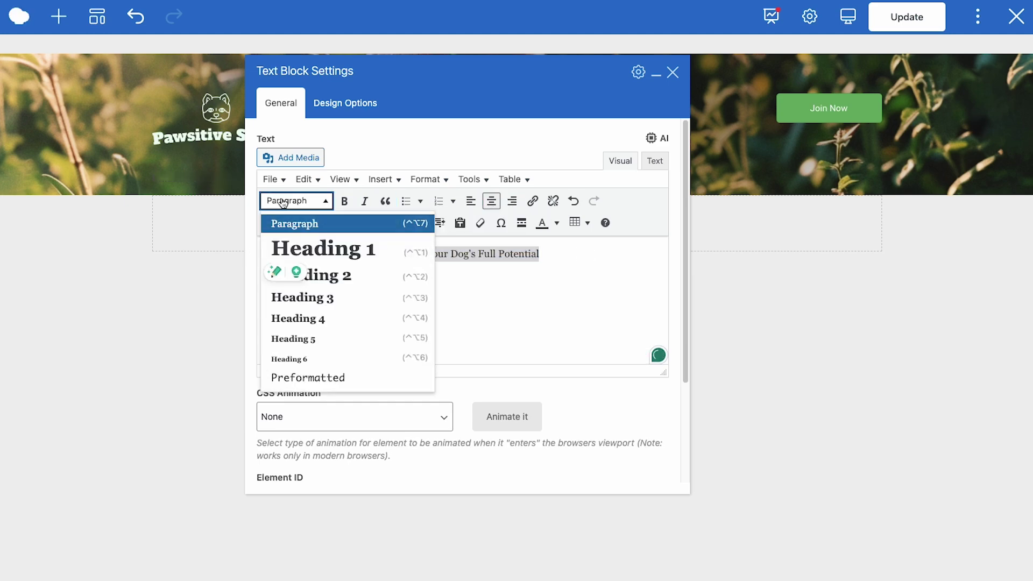
{"action": "left_click", "coordinate": [336, 249]}
{"action": "left_click", "coordinate": [546, 270]}
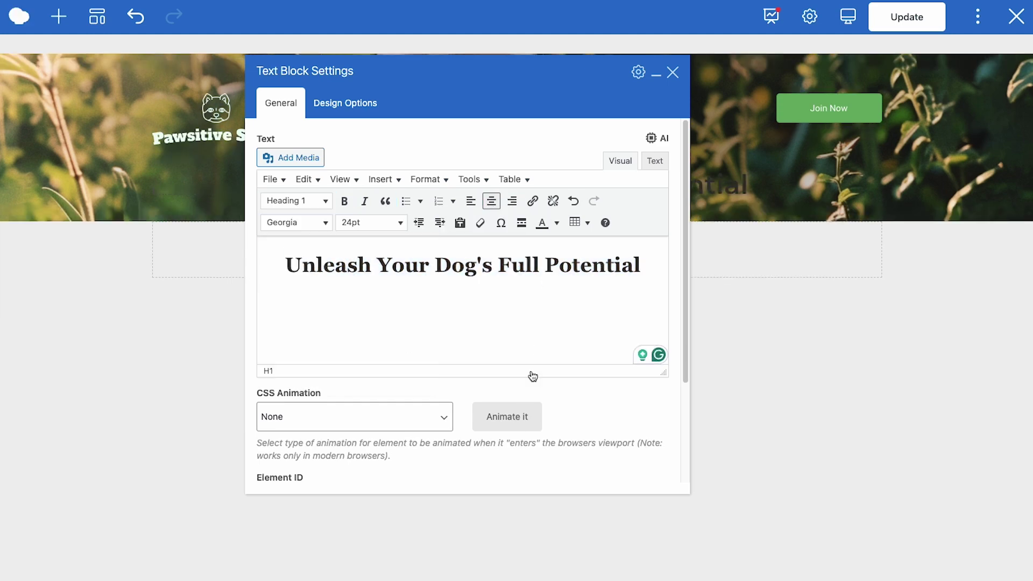
{"action": "left_click_drag", "start_coordinate": [540, 75], "coordinate": [745, 88]}
Colour the headline with custom colour #E9FBF3 and close the text block settings
{"action": "left_click_drag", "start_coordinate": [860, 289], "coordinate": [487, 280]}
{"action": "left_click", "coordinate": [760, 237]}
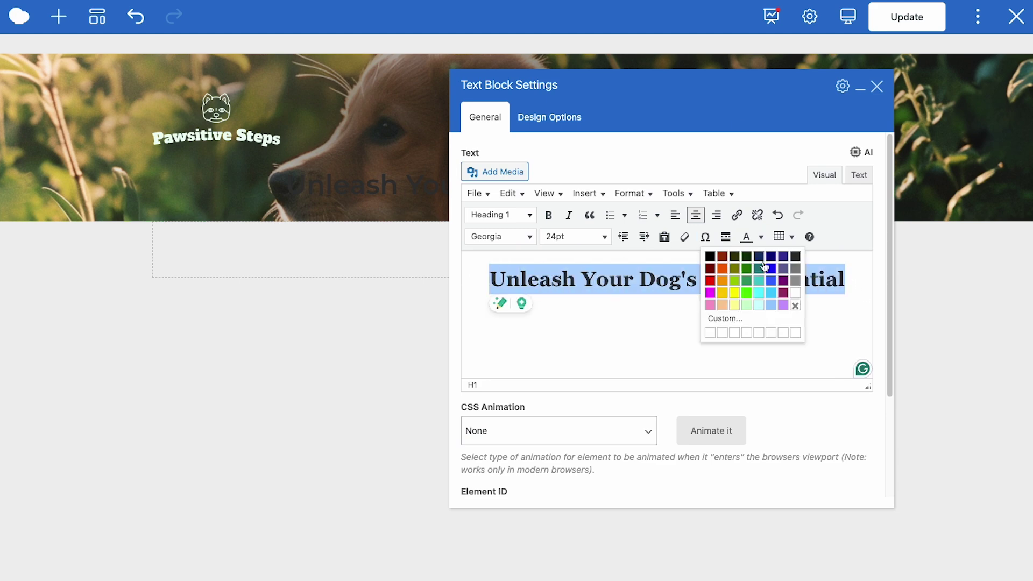
{"action": "left_click", "coordinate": [795, 293]}
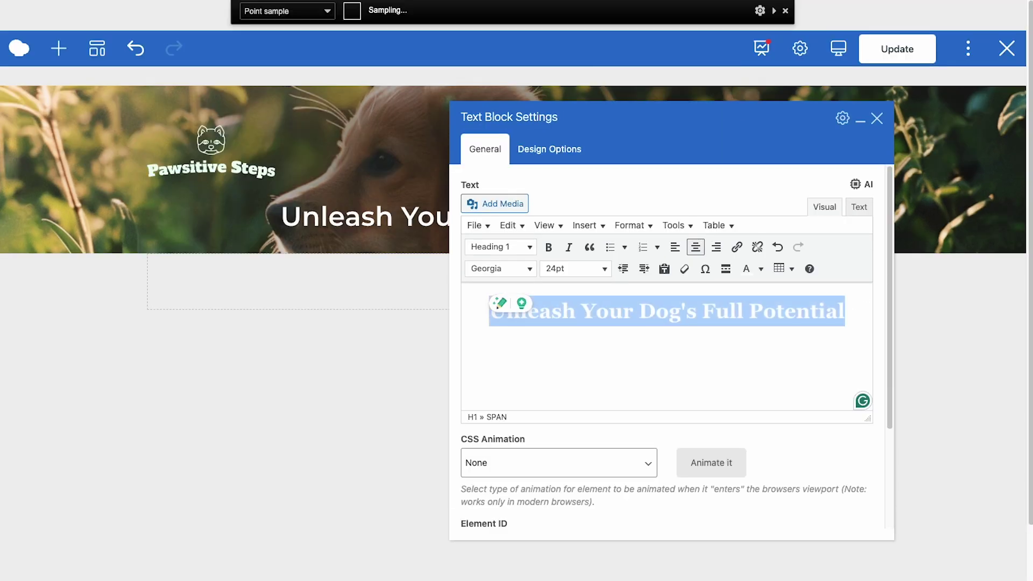
{"action": "left_click", "coordinate": [237, 170]}
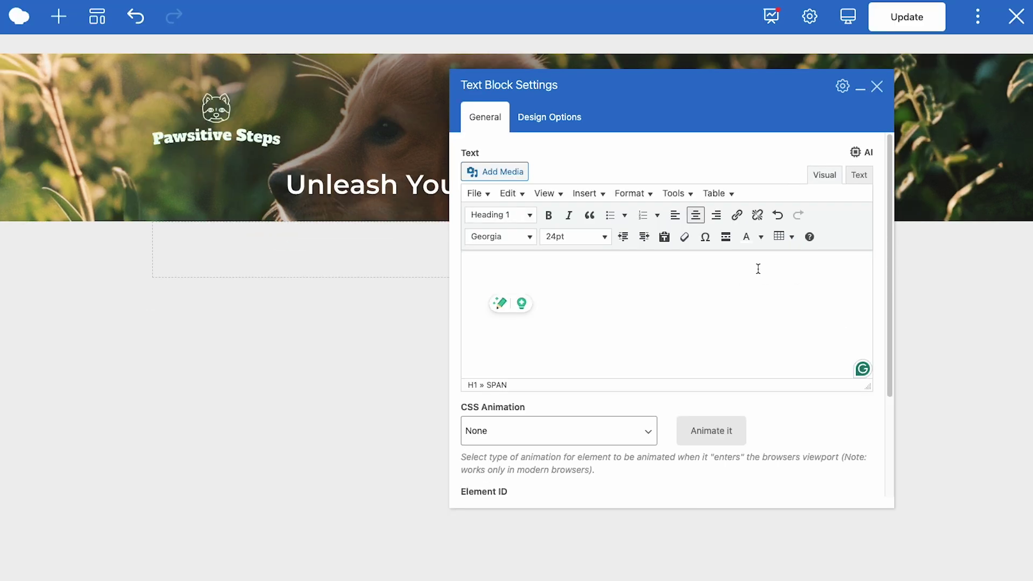
{"action": "triple_click", "coordinate": [762, 284]}
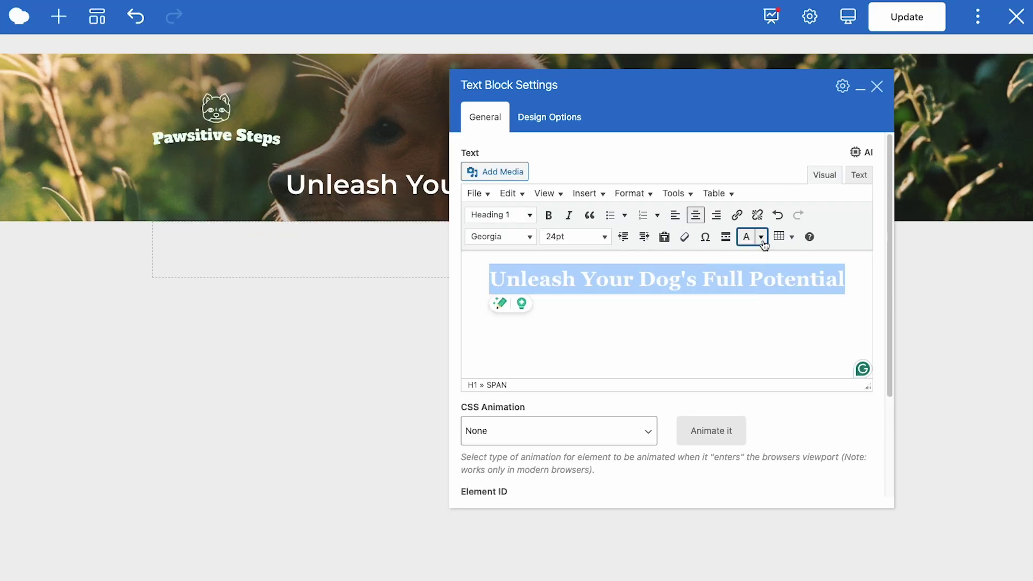
{"action": "left_click", "coordinate": [761, 237]}
{"action": "left_click", "coordinate": [743, 317]}
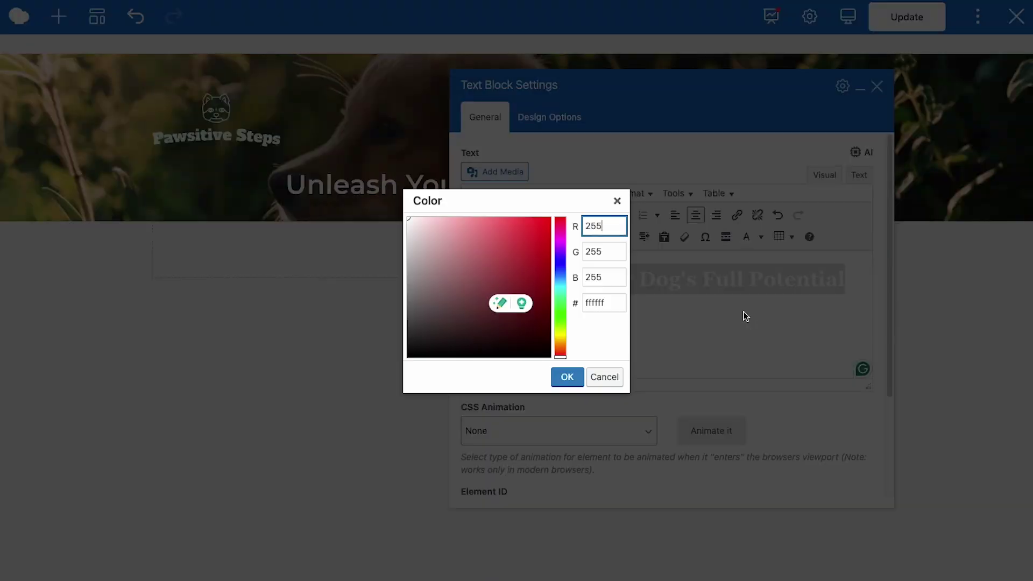
{"action": "double_click", "coordinate": [609, 301]}
{"action": "key", "text": "ctrl+v"}
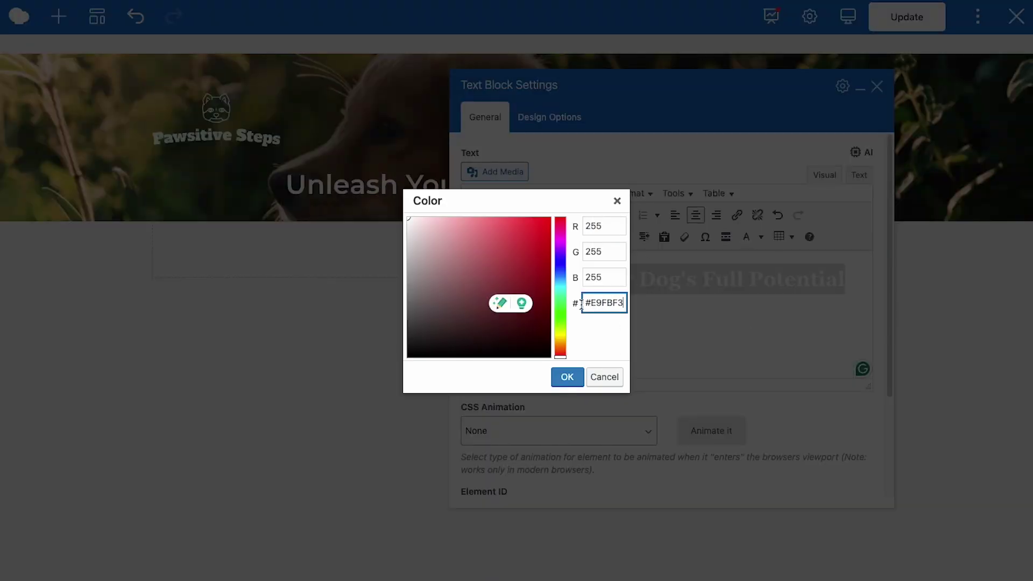
{"action": "left_click", "coordinate": [571, 376]}
{"action": "key", "text": "Escape"}
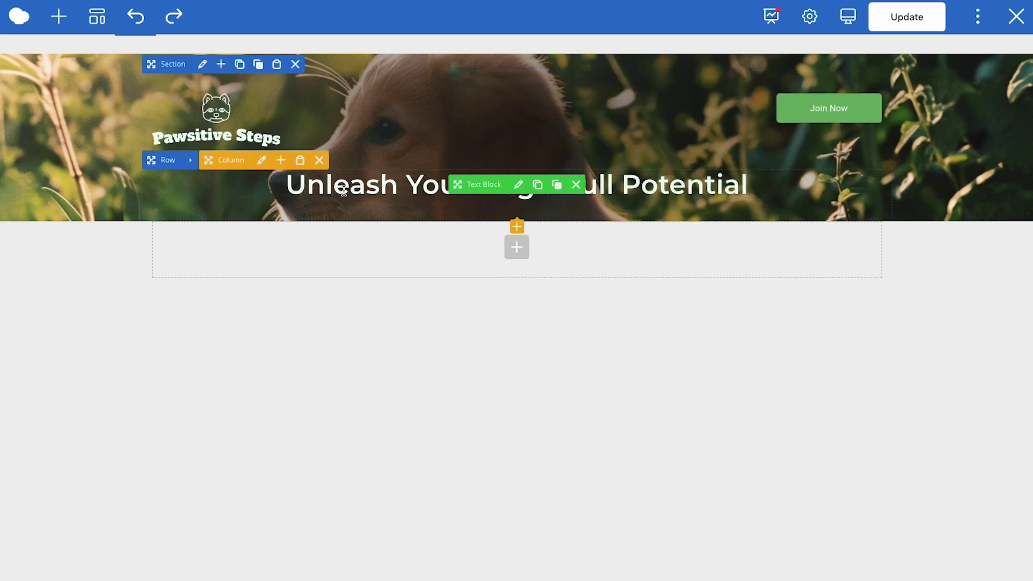
Insert the saved Join Button with full width turned off and place it below the headline
{"action": "left_click", "coordinate": [281, 159]}
{"action": "left_click", "coordinate": [193, 86]}
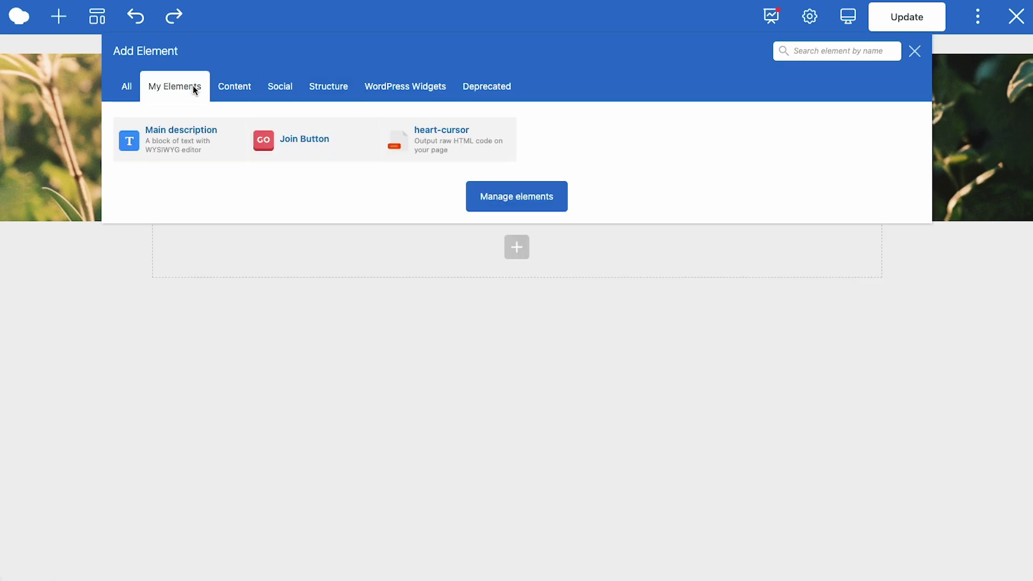
{"action": "left_click", "coordinate": [316, 139]}
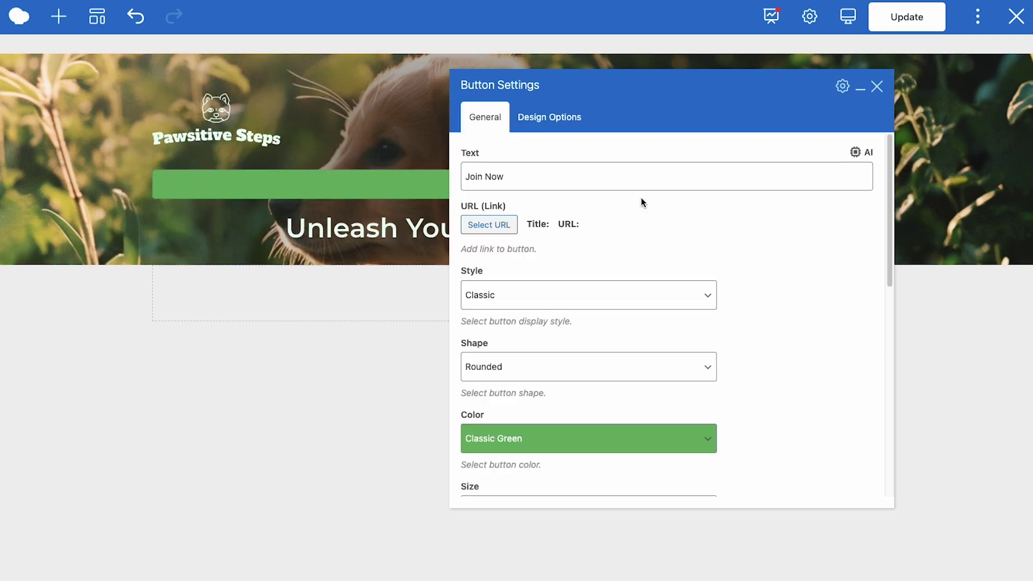
{"action": "scroll", "coordinate": [783, 249], "scroll_direction": "down", "scroll_amount": 5}
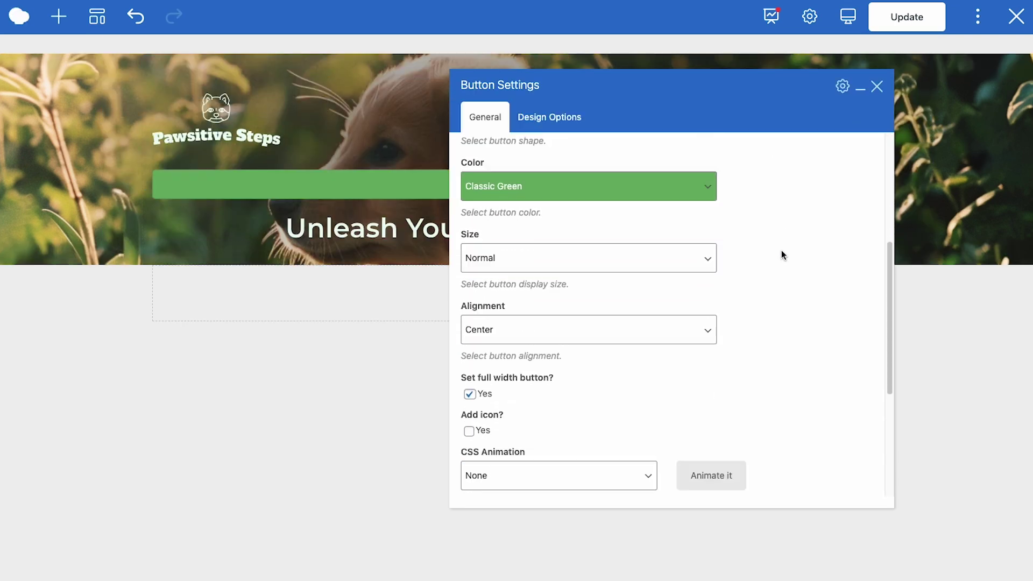
{"action": "left_click", "coordinate": [469, 354]}
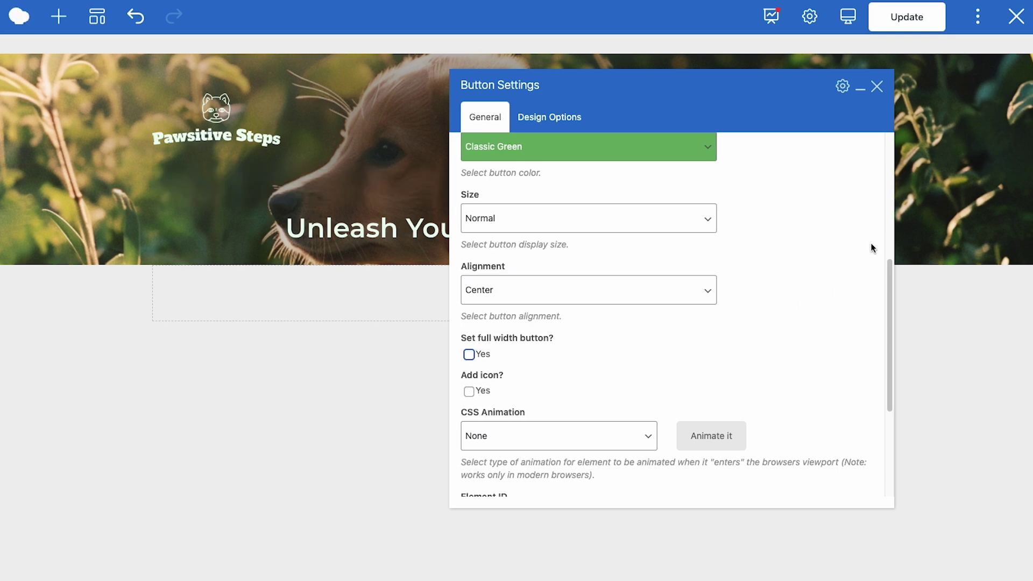
{"action": "left_click", "coordinate": [877, 86]}
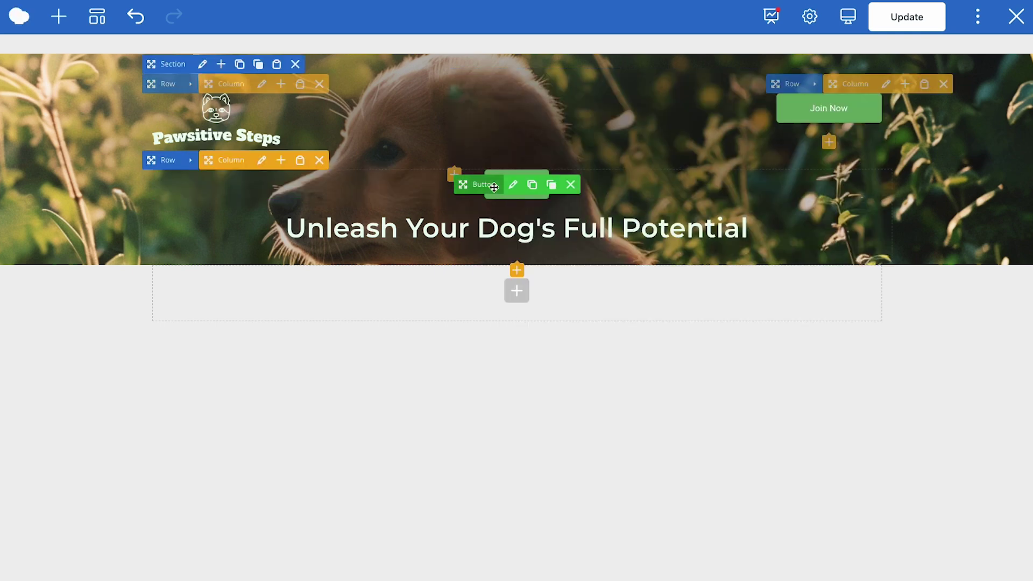
{"action": "left_click_drag", "start_coordinate": [493, 186], "coordinate": [516, 245]}
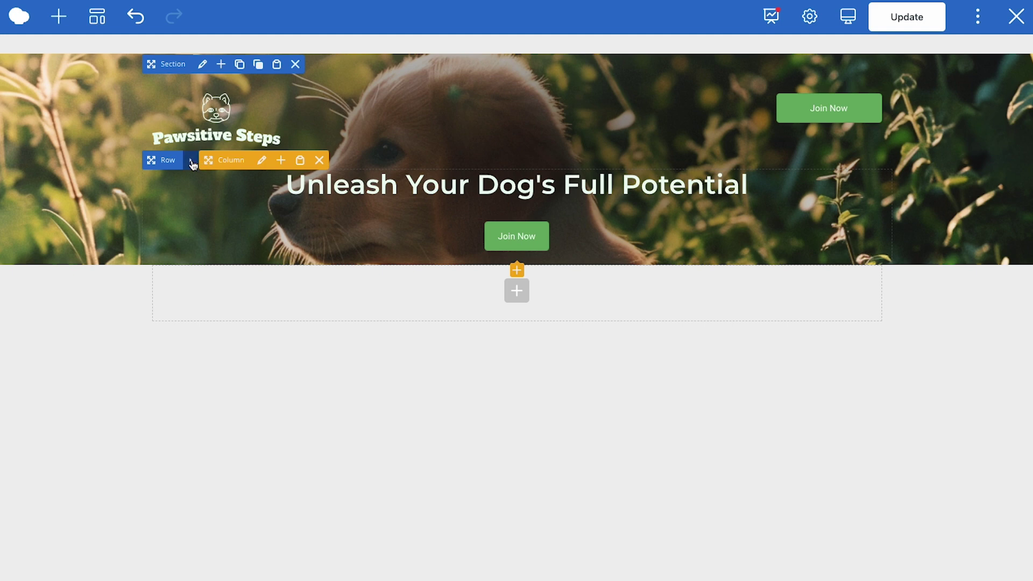
Set the headline row's top and bottom padding to 100px in Design Options
{"action": "mouse_move", "coordinate": [194, 165]}
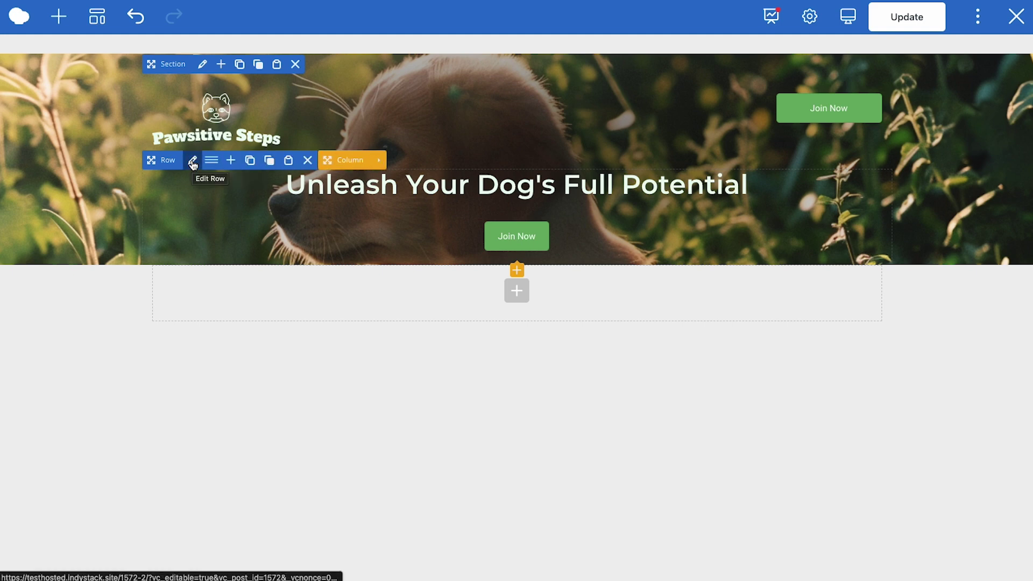
{"action": "left_click", "coordinate": [193, 165]}
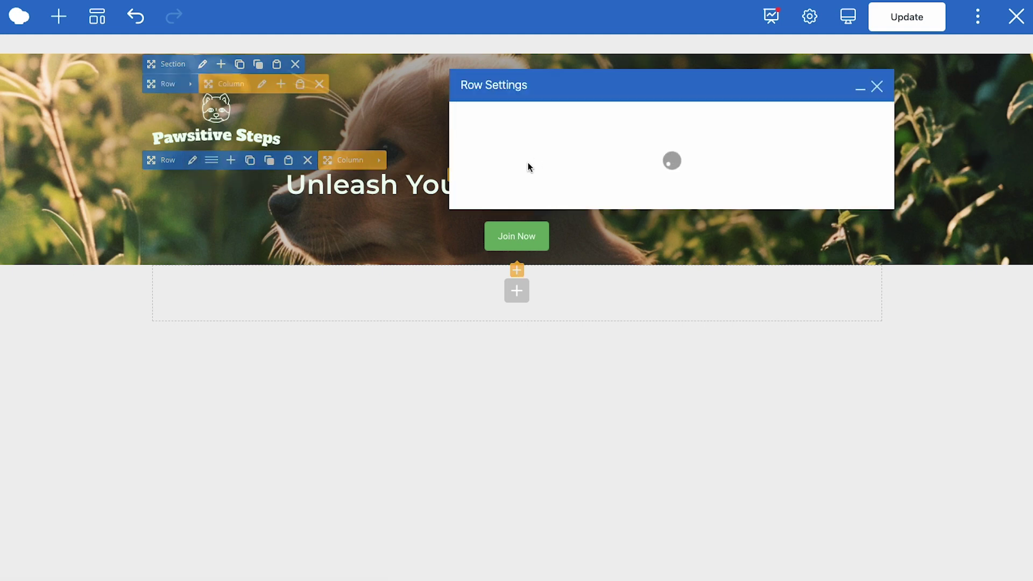
{"action": "left_click", "coordinate": [555, 121]}
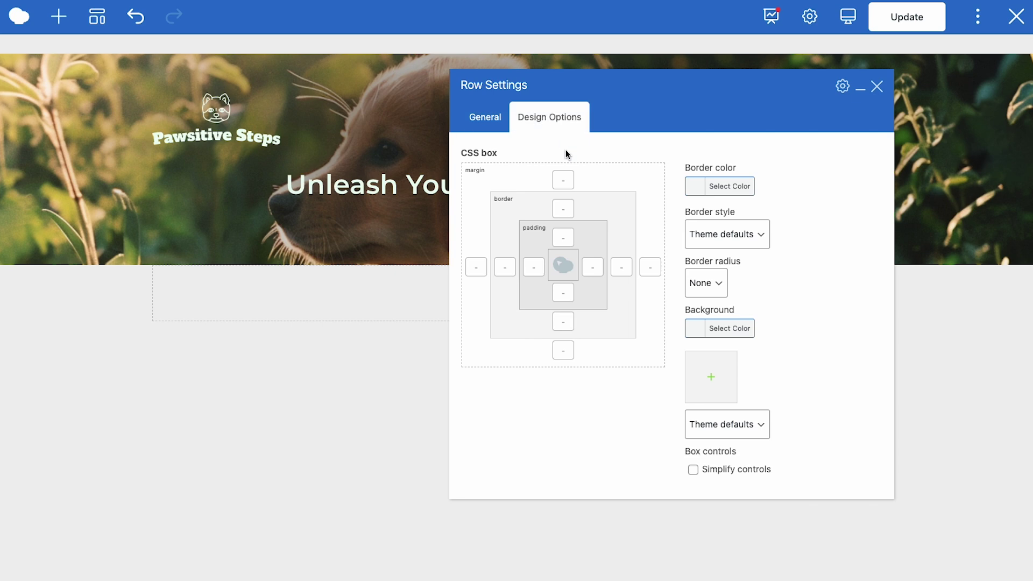
{"action": "left_click", "coordinate": [568, 241]}
{"action": "type", "text": "100"}
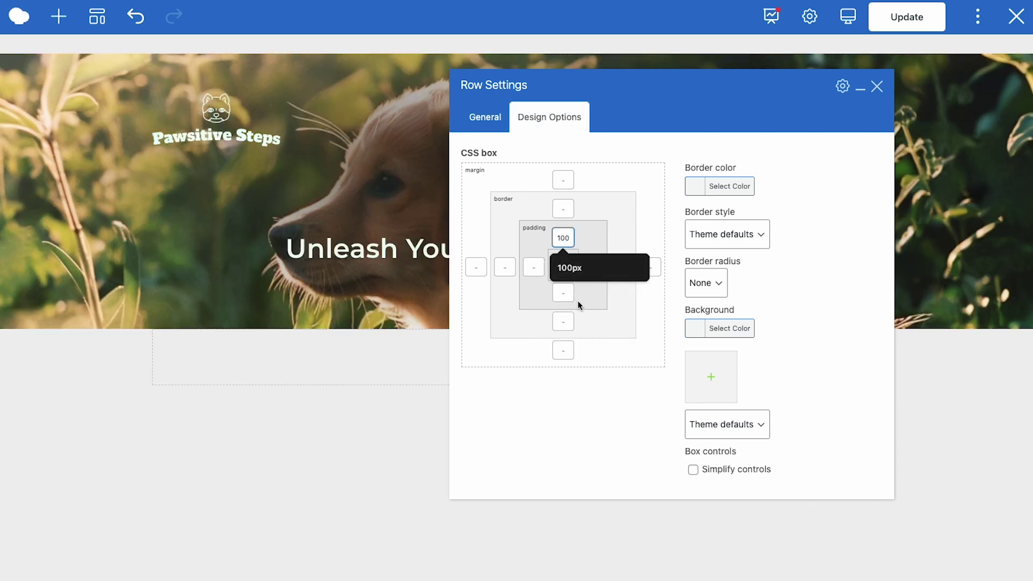
{"action": "left_click", "coordinate": [563, 293]}
{"action": "type", "text": "100"}
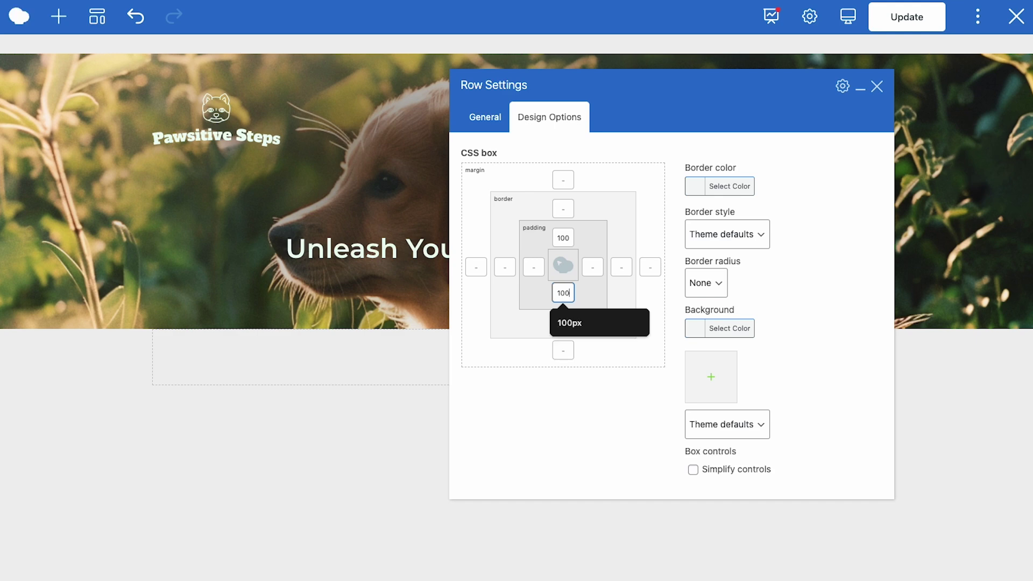
{"action": "left_click_drag", "start_coordinate": [667, 104], "coordinate": [708, 104]}
{"action": "left_click", "coordinate": [918, 85]}
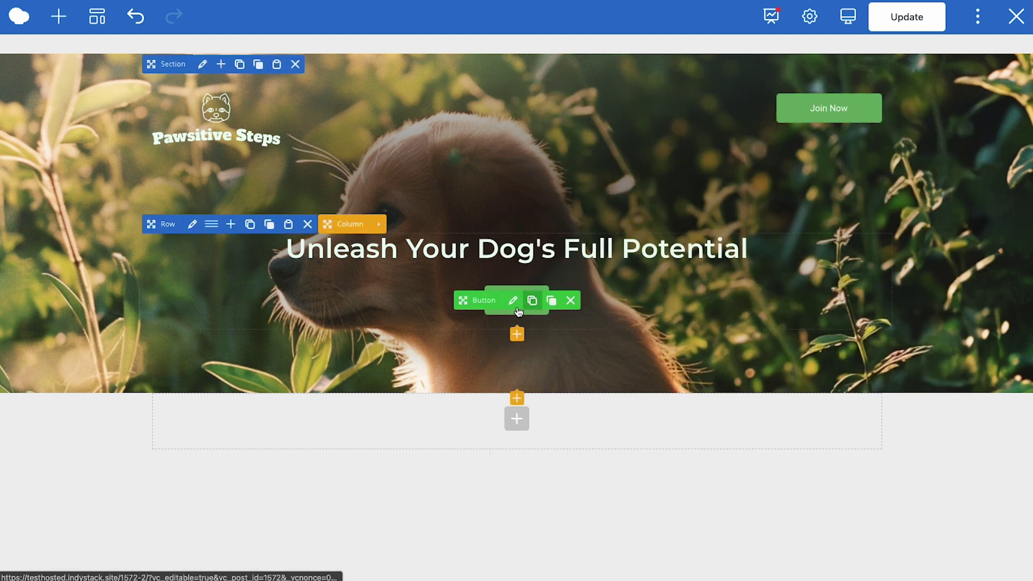
Give the Join Now button under the headline a top padding of 30 in Design Options
{"action": "left_click", "coordinate": [513, 301]}
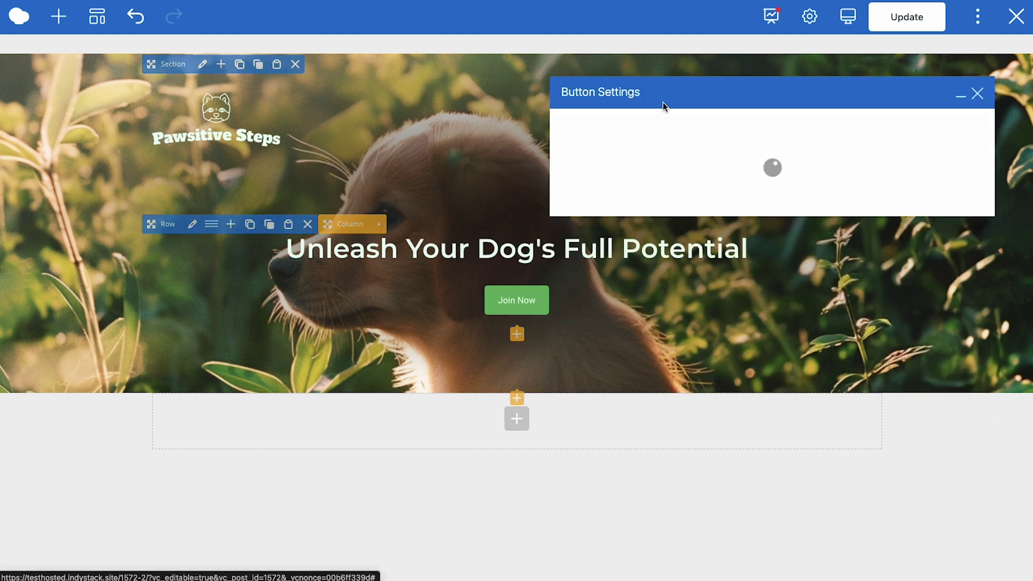
{"action": "left_click", "coordinate": [638, 122]}
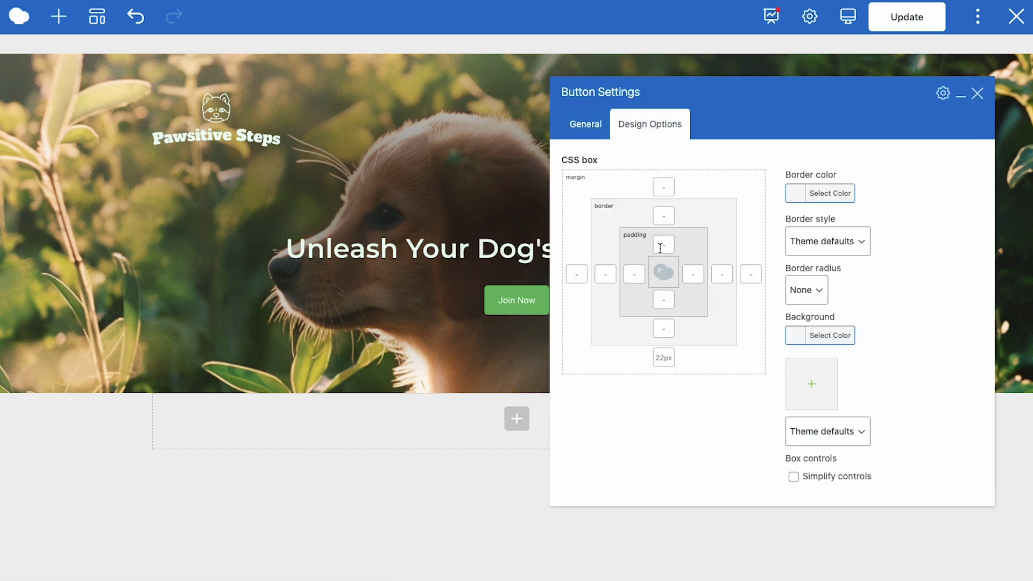
{"action": "left_click", "coordinate": [660, 246]}
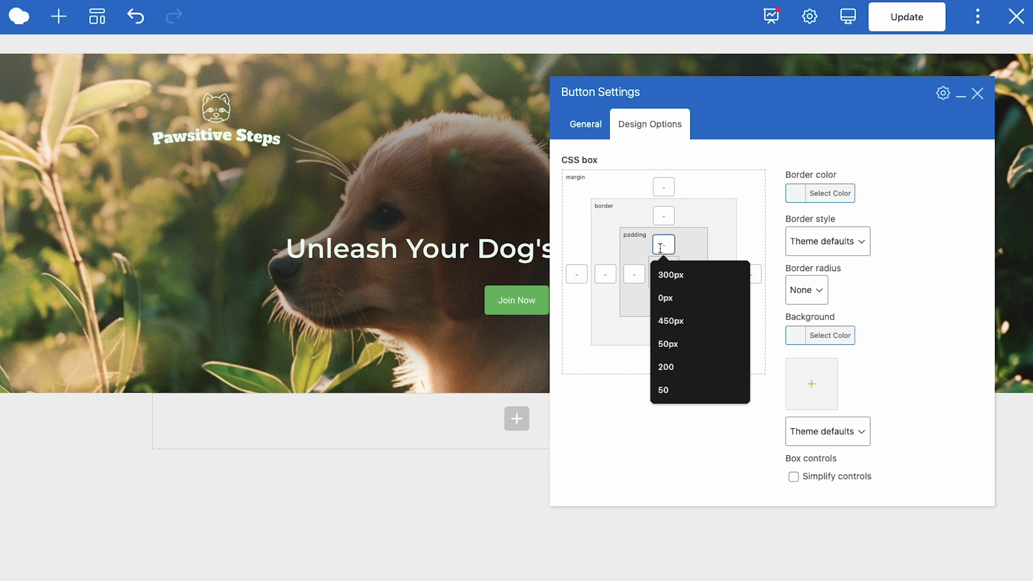
{"action": "type", "text": "30"}
{"action": "left_click", "coordinate": [783, 108]}
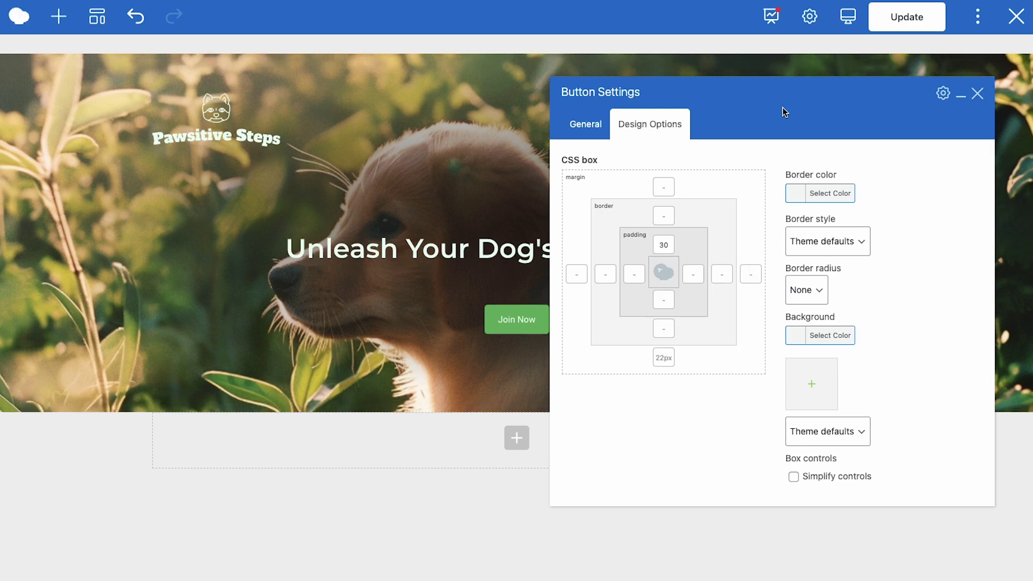
{"action": "left_click_drag", "start_coordinate": [783, 107], "coordinate": [762, 149]}
{"action": "left_click", "coordinate": [958, 136]}
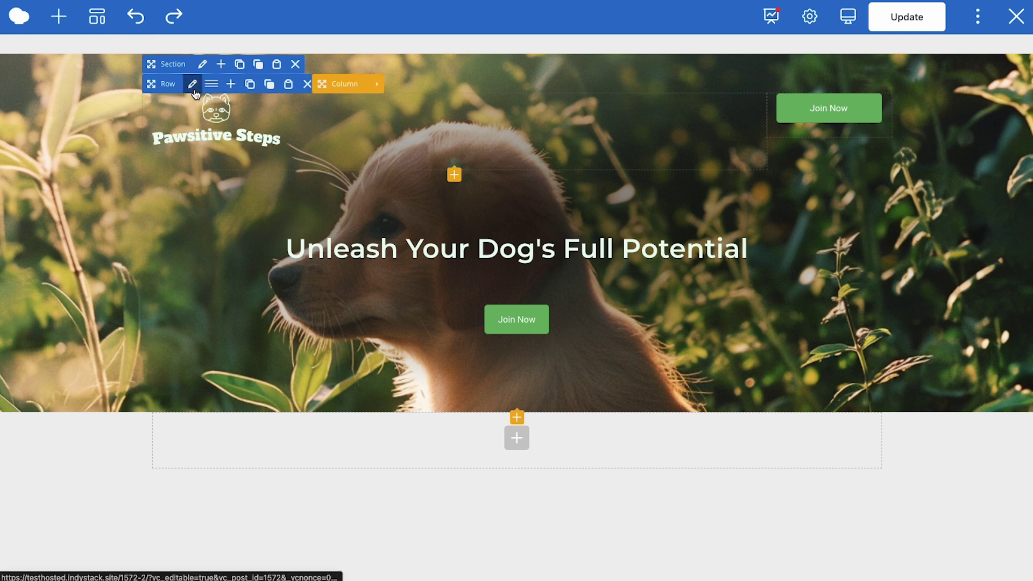
Set the logo row's content position to Middle so the top Join Now button centres beside the logo
{"action": "left_click", "coordinate": [201, 84]}
{"action": "scroll", "coordinate": [841, 338], "scroll_direction": "down", "scroll_amount": 1}
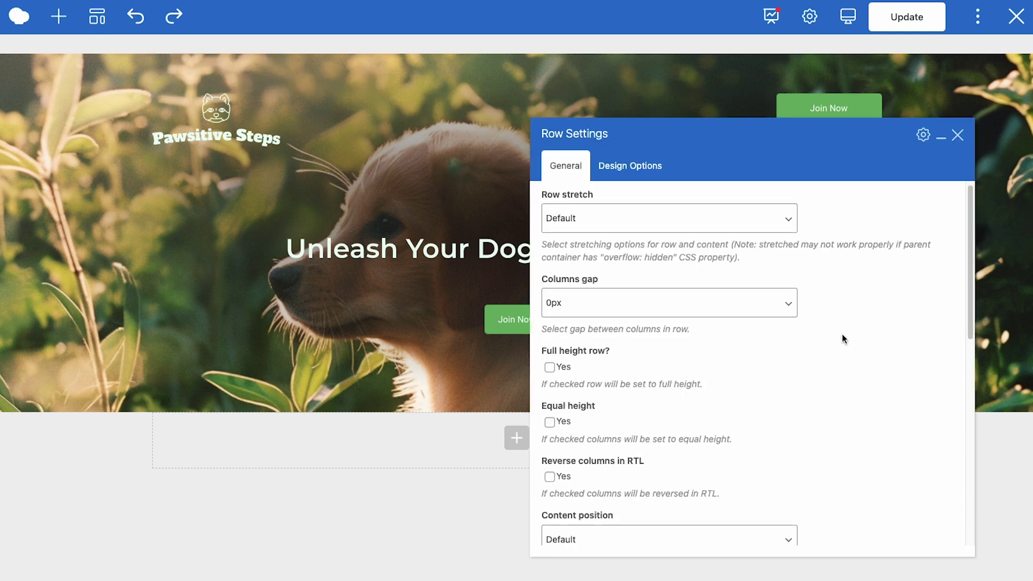
{"action": "scroll", "coordinate": [843, 339], "scroll_direction": "down", "scroll_amount": 1}
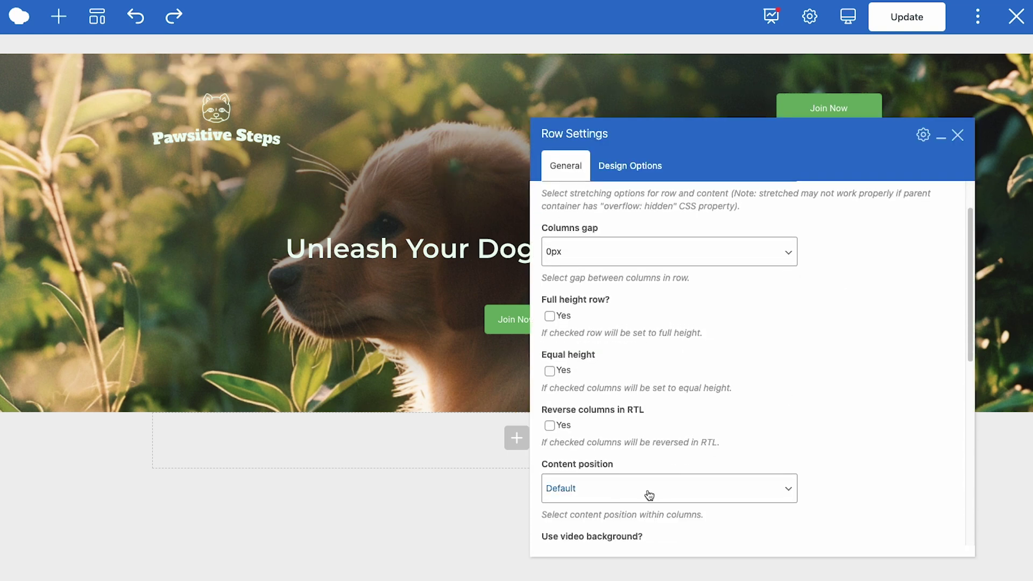
{"action": "scroll", "coordinate": [668, 446], "scroll_direction": "down", "scroll_amount": 3}
{"action": "left_click", "coordinate": [623, 385]}
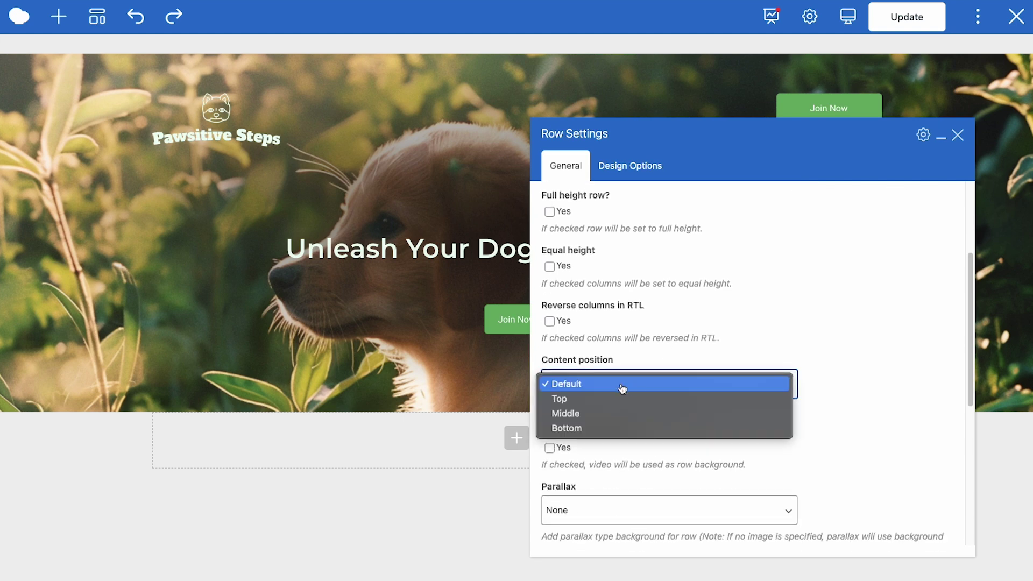
{"action": "left_click", "coordinate": [606, 414]}
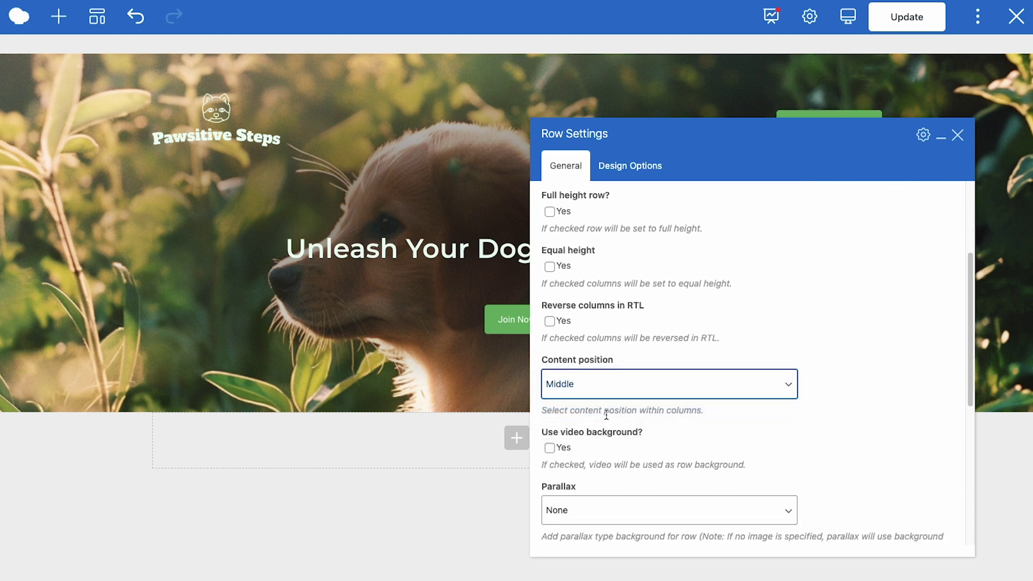
{"action": "left_click_drag", "start_coordinate": [738, 134], "coordinate": [680, 302]}
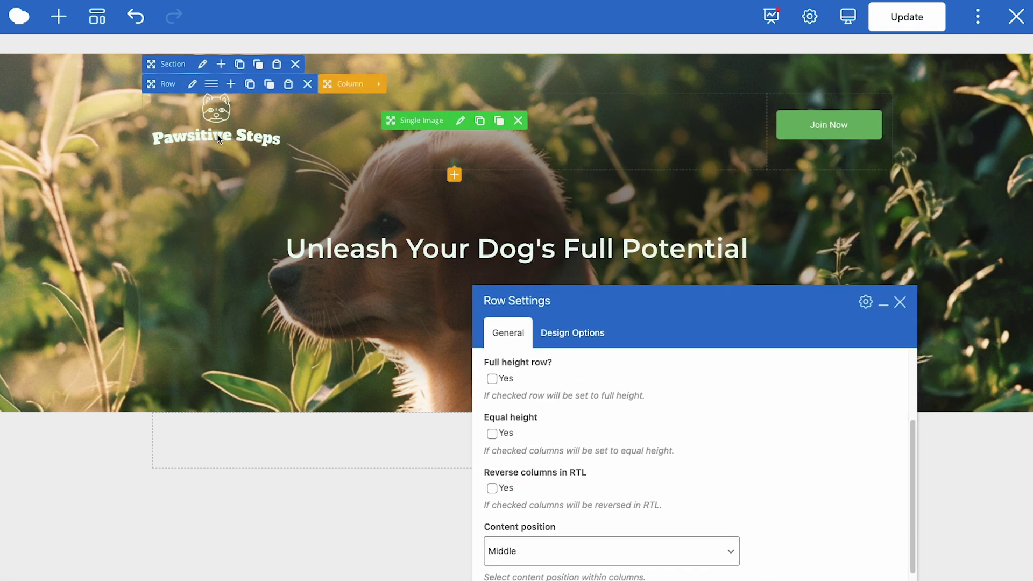
{"action": "left_click", "coordinate": [900, 302]}
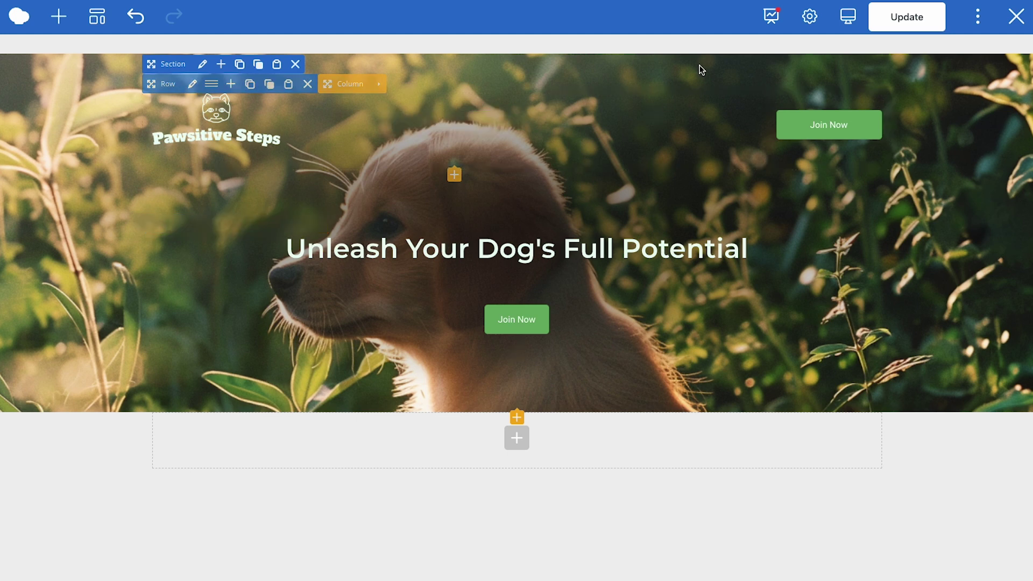
Set the page's SEO focus keyphrase to 'pawsitive steps'
{"action": "left_click", "coordinate": [773, 22]}
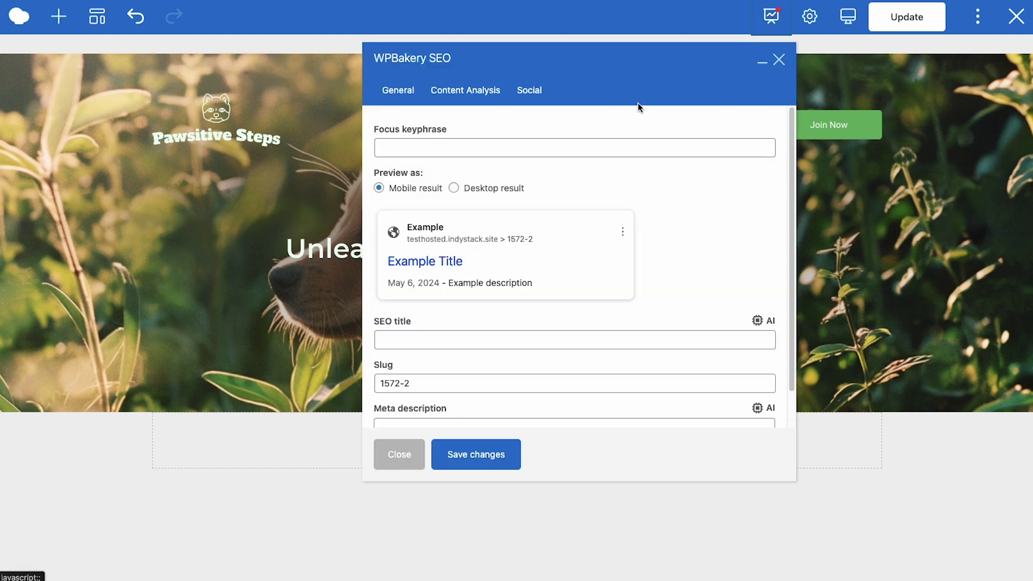
{"action": "left_click_drag", "start_coordinate": [547, 62], "coordinate": [565, 58]}
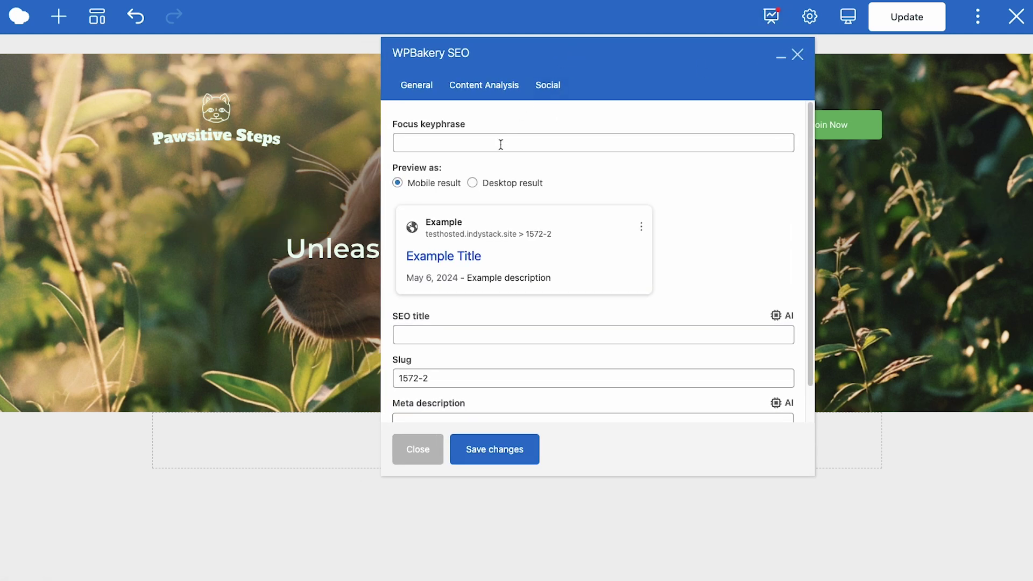
{"action": "left_click", "coordinate": [534, 143]}
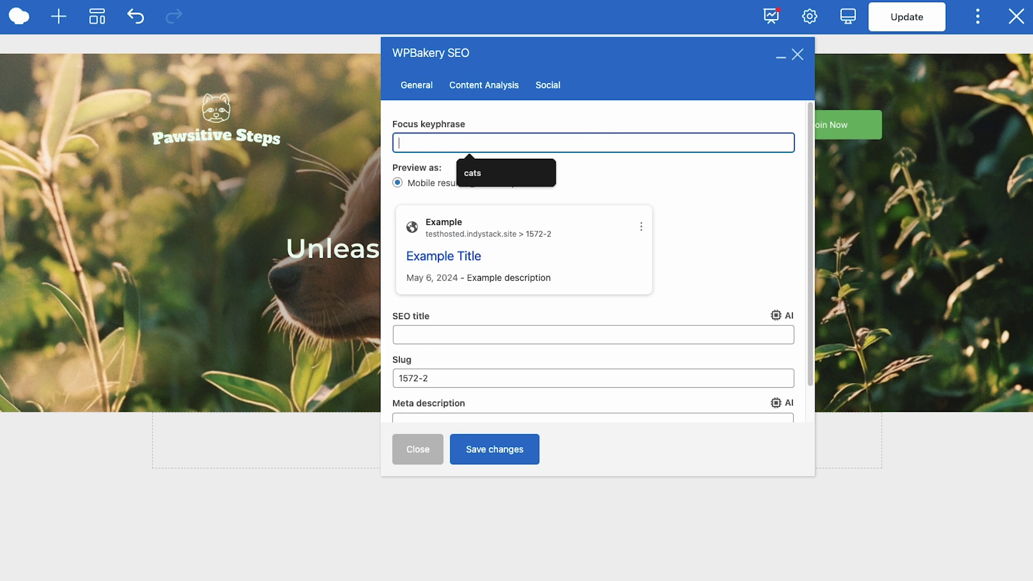
{"action": "type", "text": "pawsitive steps"}
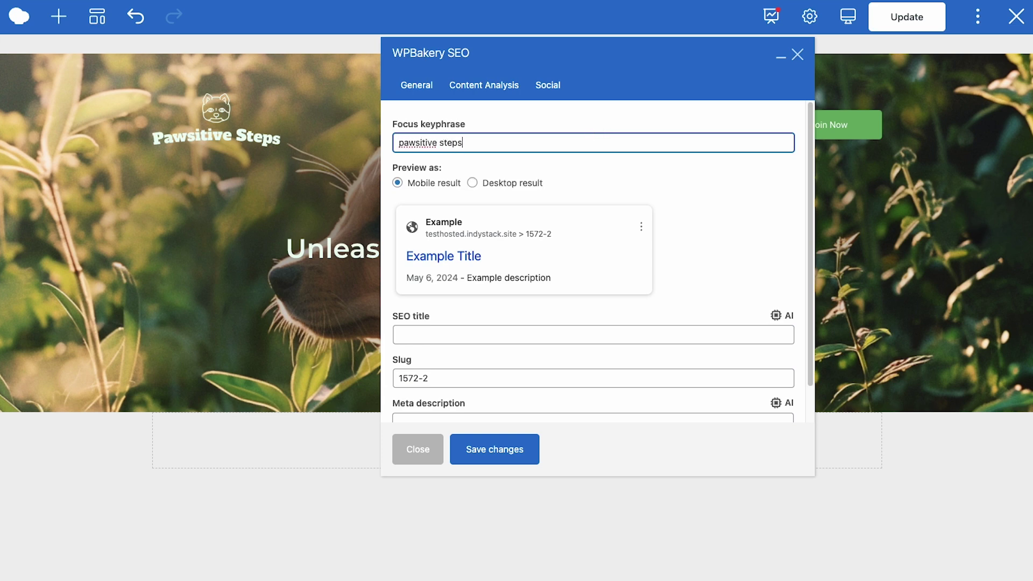
Set the SEO title to 'Pawsitive Steps: Dog Training' and change the slug to 'dog-training'
{"action": "left_click", "coordinate": [499, 336]}
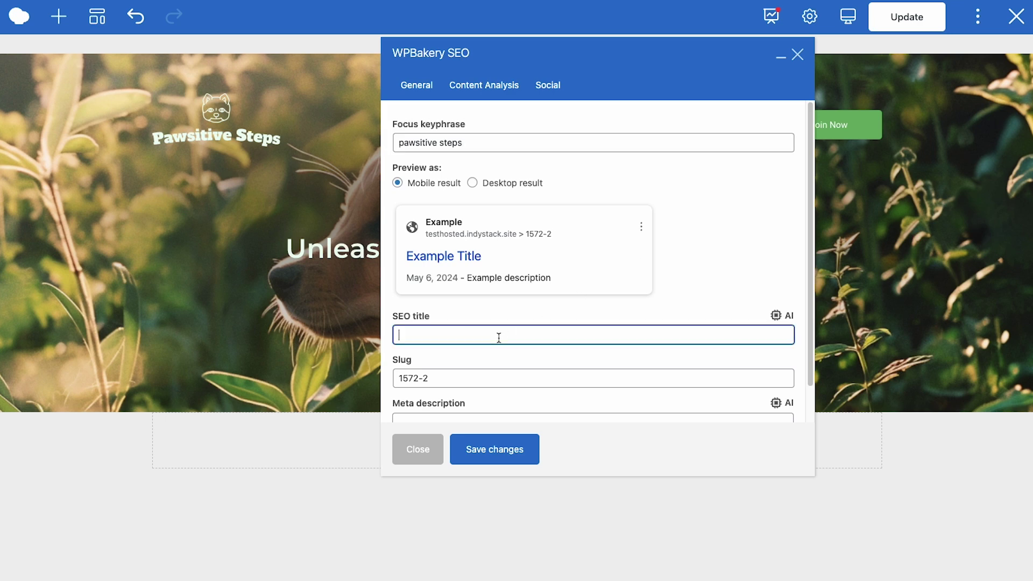
{"action": "type", "text": "Pawsitive"}
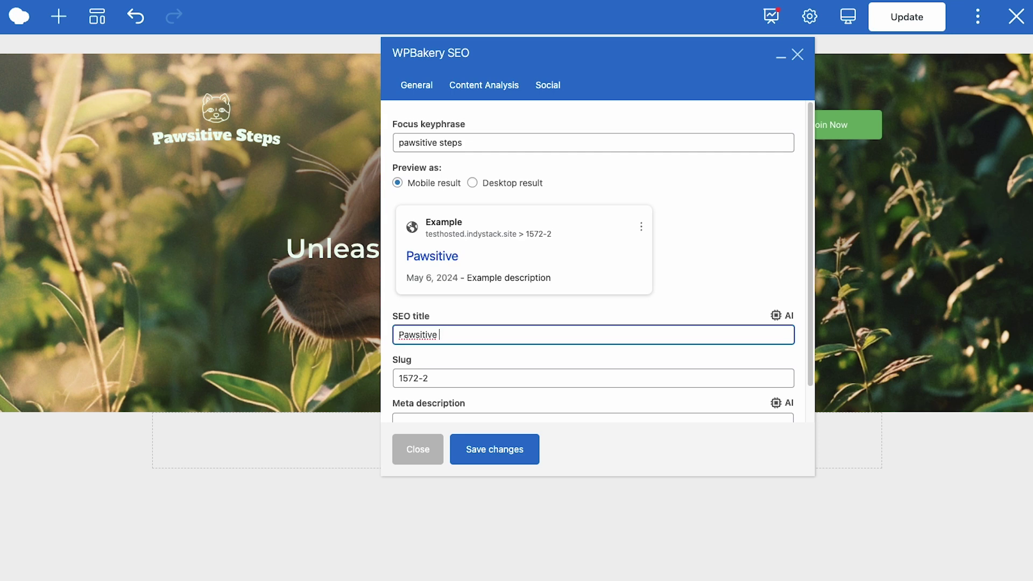
{"action": "type", "text": "Steps: Dog "}
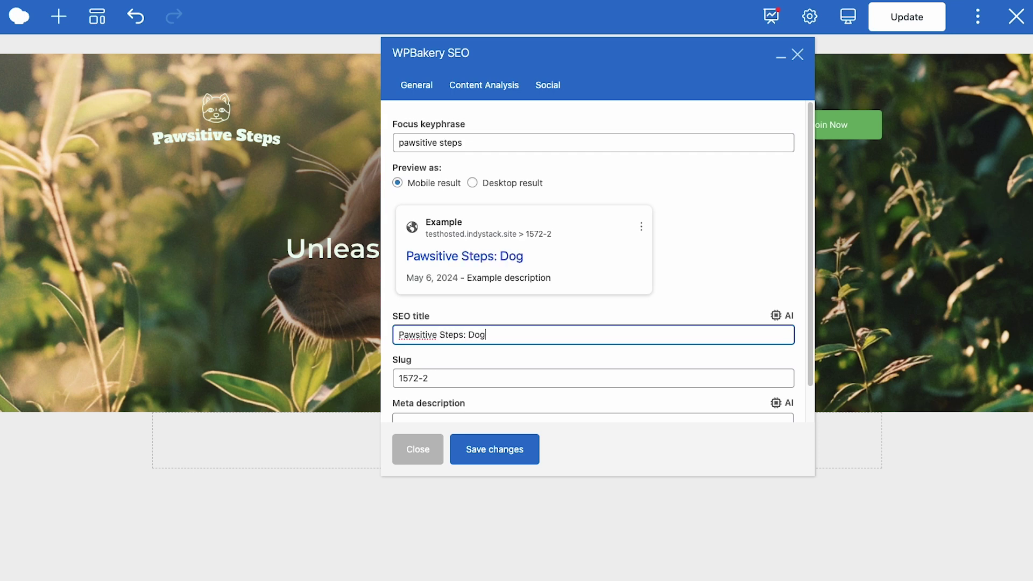
{"action": "type", "text": "Training"}
{"action": "scroll", "coordinate": [531, 318], "scroll_direction": "down", "scroll_amount": 2}
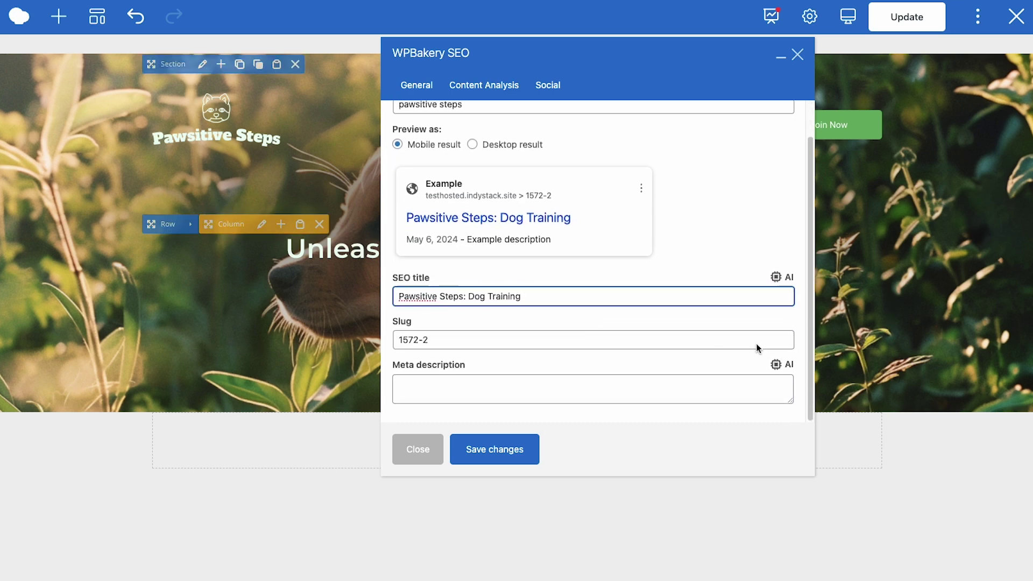
{"action": "key", "text": "ctrl+a"}
{"action": "key", "text": "ctrl+c"}
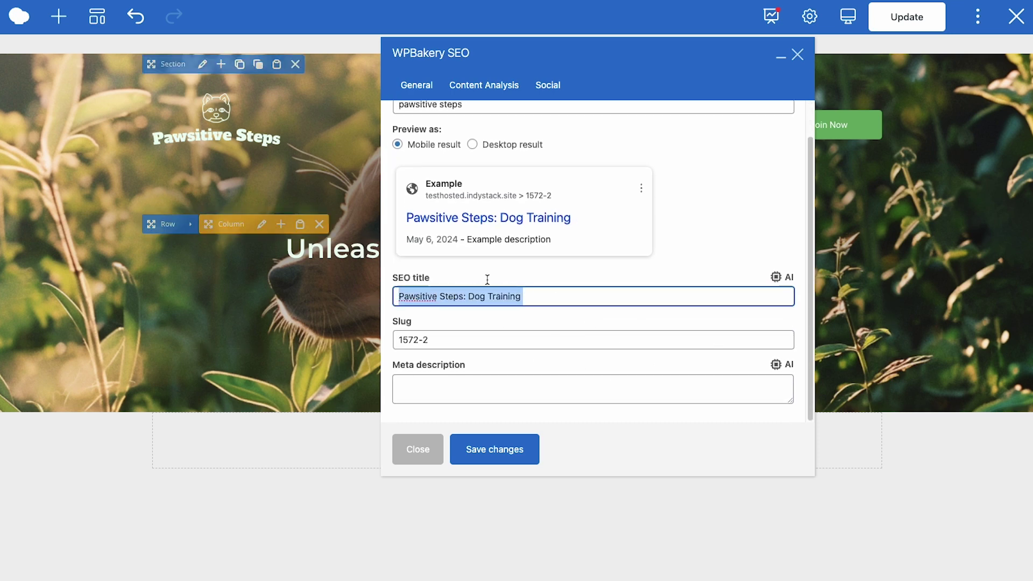
{"action": "left_click_drag", "start_coordinate": [474, 340], "coordinate": [368, 346]}
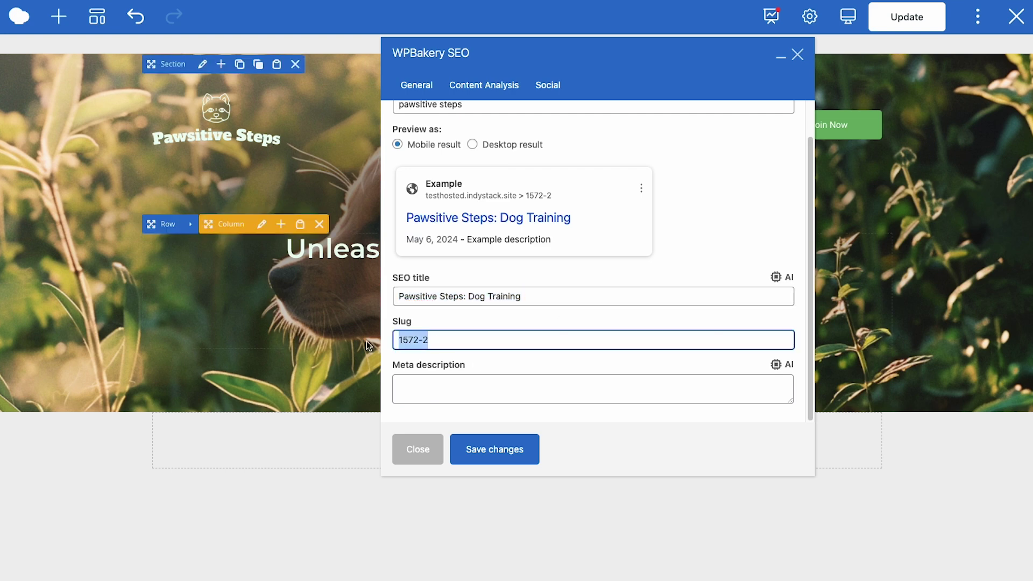
{"action": "type", "text": "dog"}
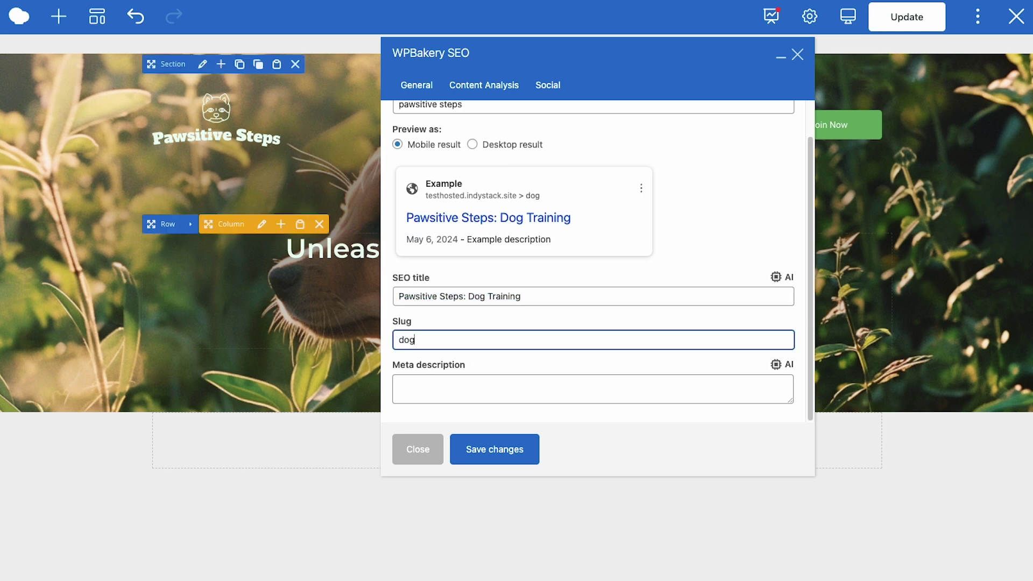
{"action": "type", "text": "-training"}
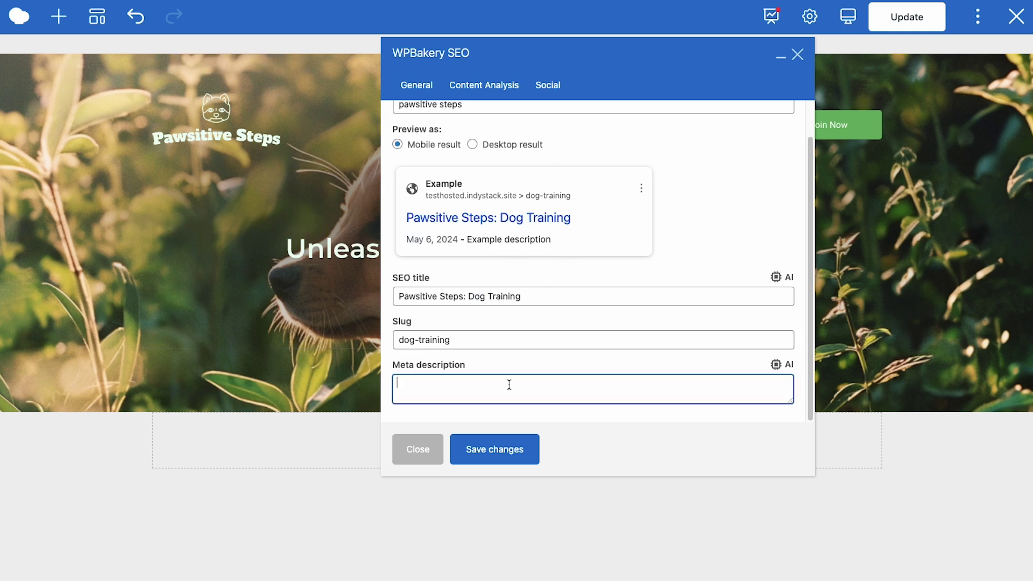
{"action": "left_click", "coordinate": [785, 370]}
Ask the AI for a meta description for 'Pawsitive Steps', a dog training company, and generate it
{"action": "left_click", "coordinate": [408, 161]}
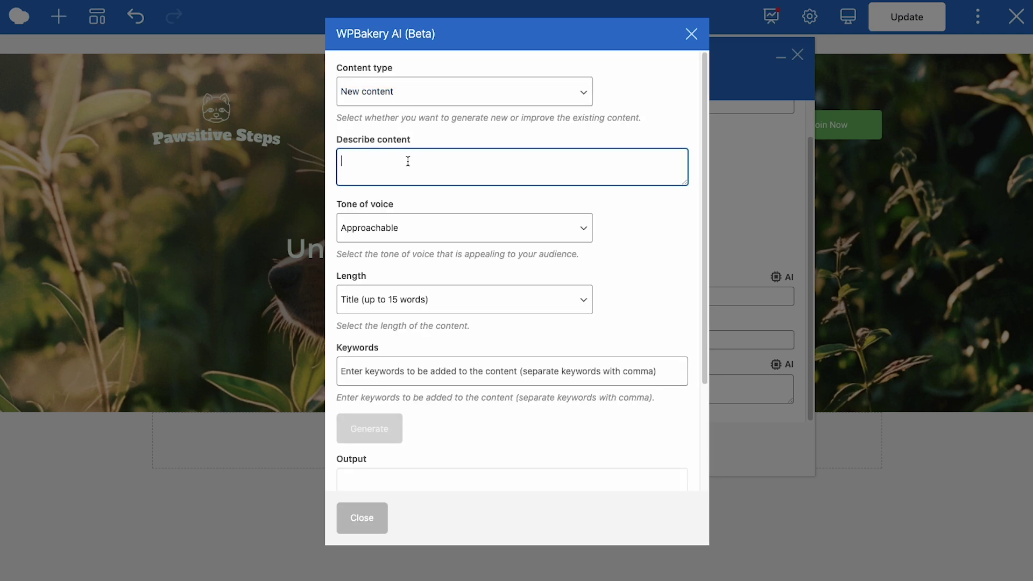
{"action": "type", "text": "W"}
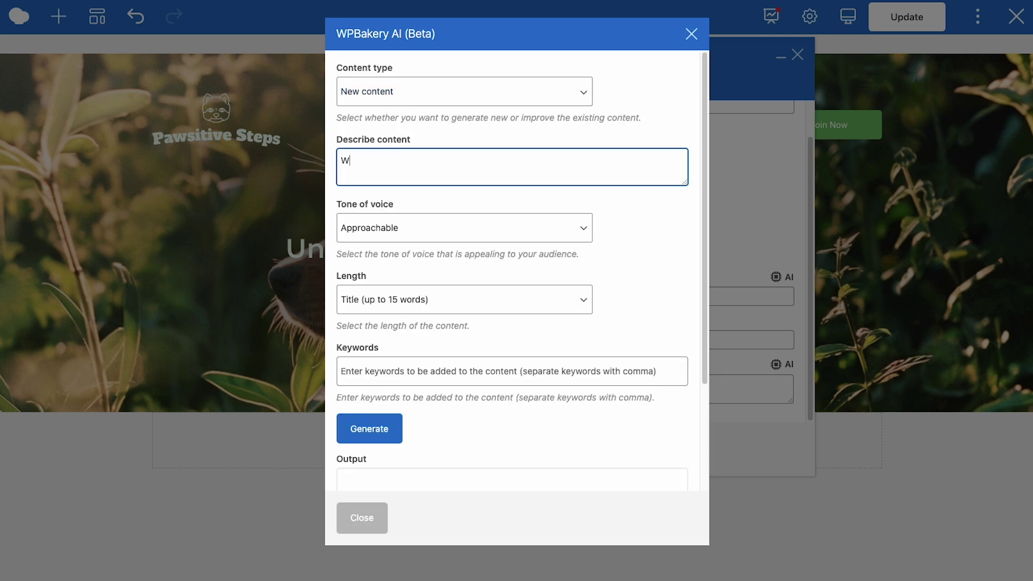
{"action": "type", "text": "rite meta description for "}
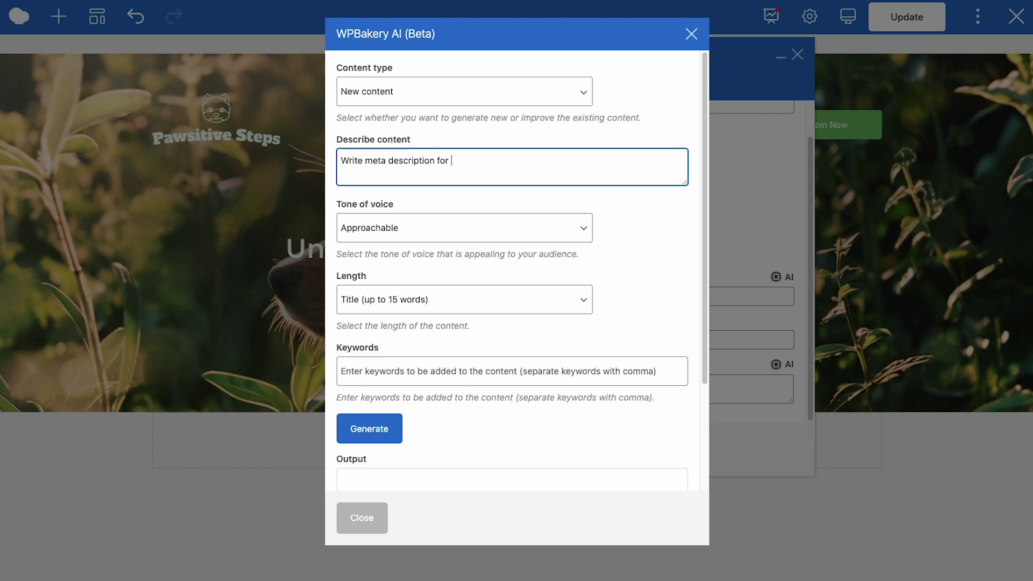
{"action": "type", "text": "a company"}
{"action": "key", "text": "ctrl+v"}
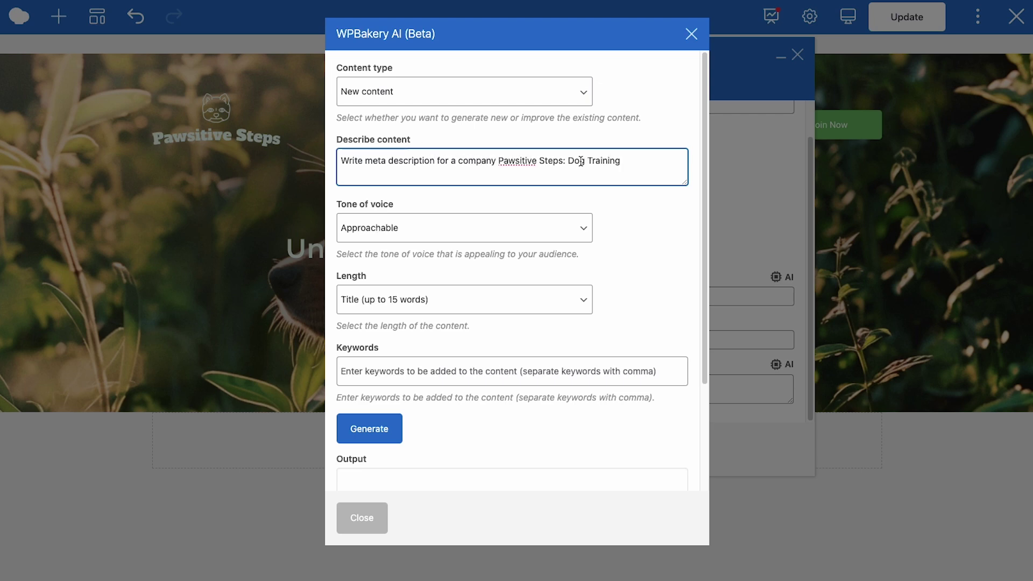
{"action": "left_click_drag", "start_coordinate": [637, 167], "coordinate": [563, 163]}
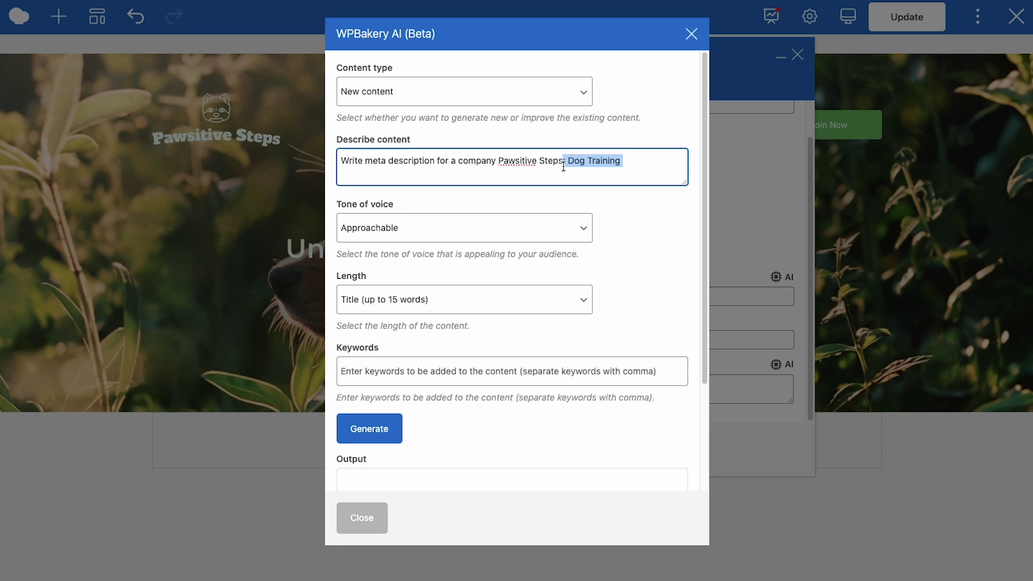
{"action": "key", "text": "BackSpace"}
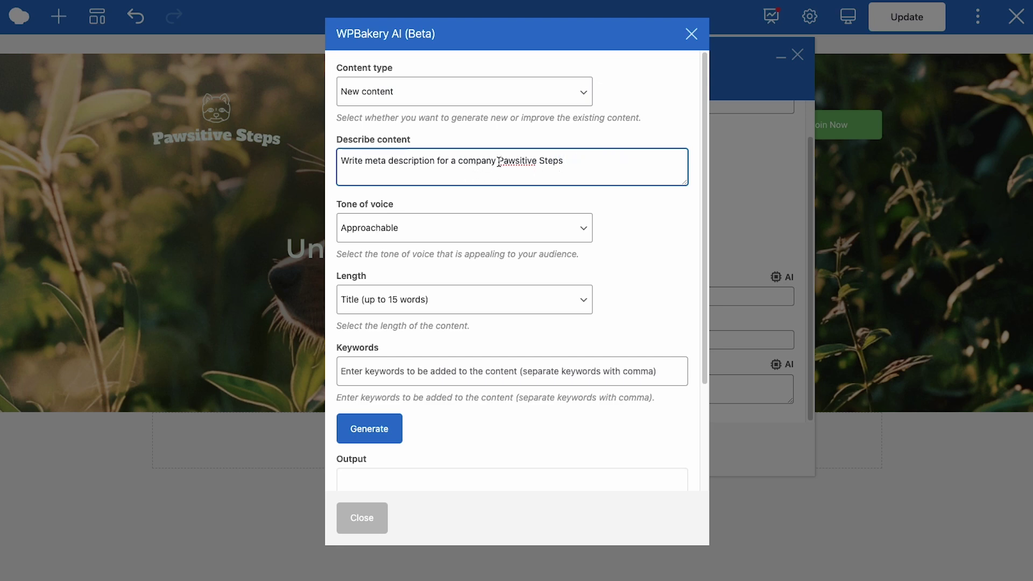
{"action": "left_click", "coordinate": [459, 161]}
{"action": "type", "text": "dog training"}
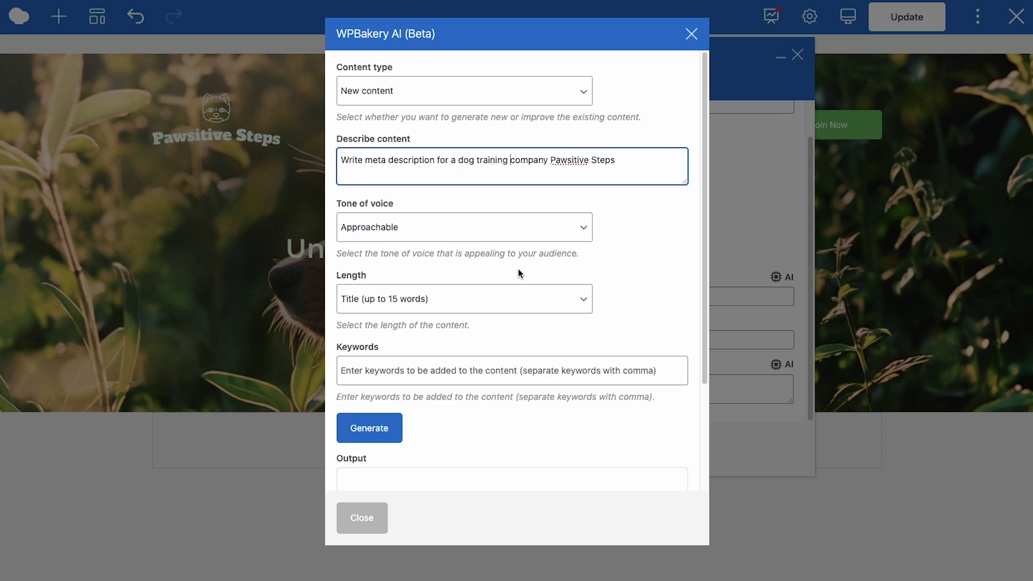
{"action": "scroll", "coordinate": [519, 269], "scroll_direction": "down", "scroll_amount": 3}
{"action": "left_click", "coordinate": [379, 296]}
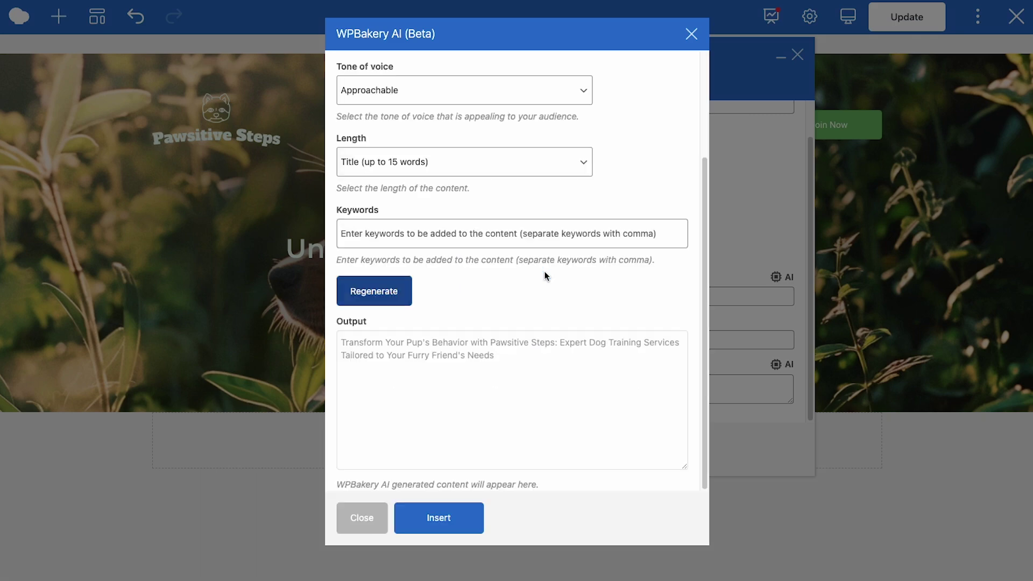
Insert the AI-generated text as the meta description and bring up the content analysis
{"action": "left_click", "coordinate": [440, 518]}
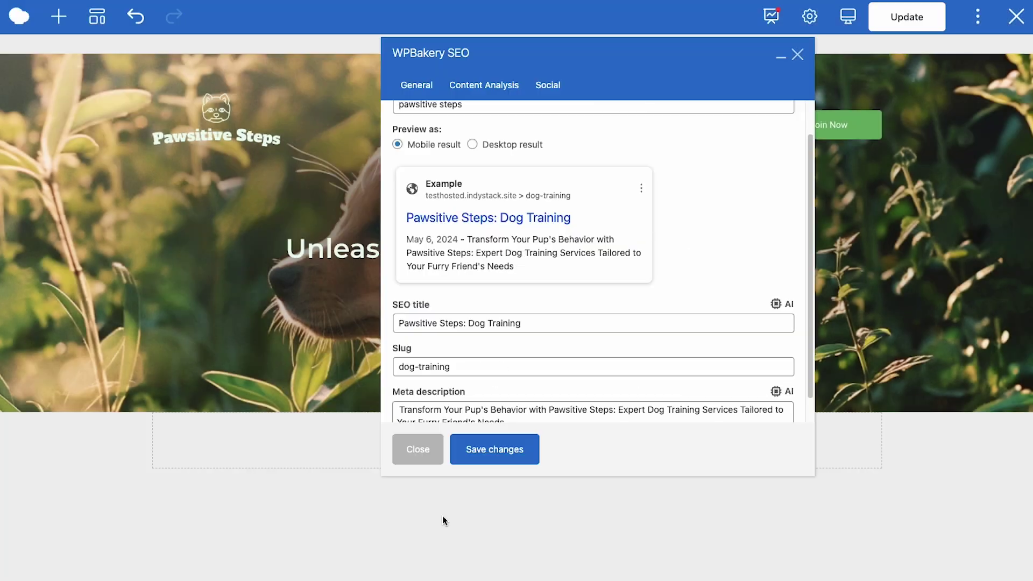
{"action": "scroll", "coordinate": [644, 262], "scroll_direction": "down", "scroll_amount": 1}
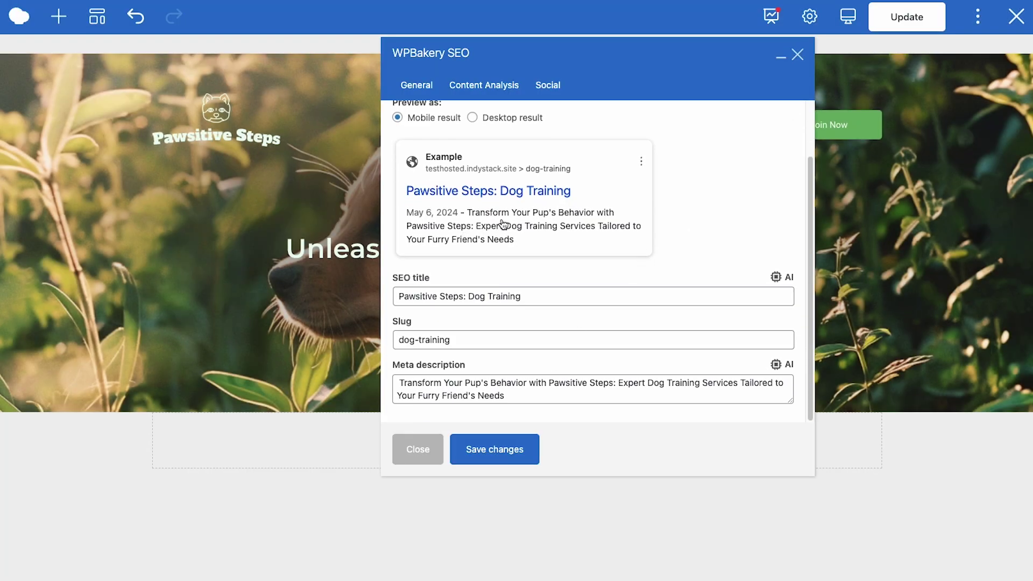
{"action": "left_click", "coordinate": [481, 107]}
{"action": "scroll", "coordinate": [514, 218], "scroll_direction": "up", "scroll_amount": 1}
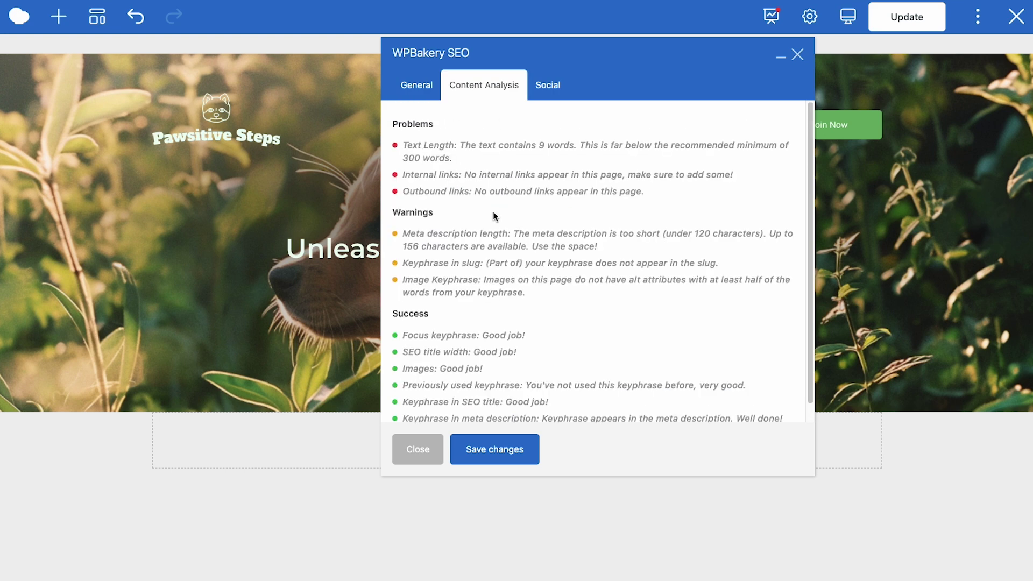
Review the Text Length, Internal links and Outbound links problems, then save the SEO settings
{"action": "left_click_drag", "start_coordinate": [401, 149], "coordinate": [459, 147]}
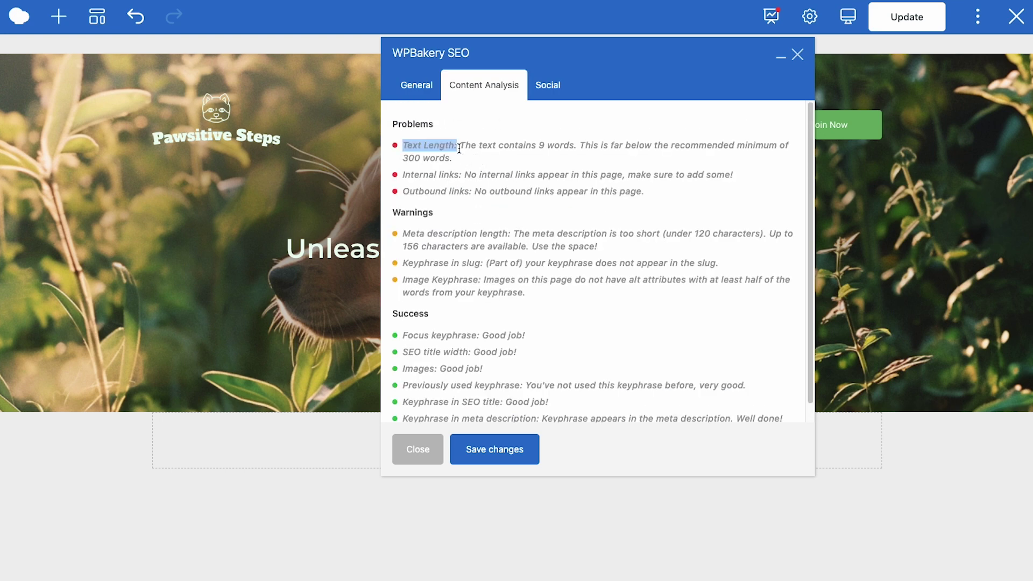
{"action": "left_click", "coordinate": [459, 147]}
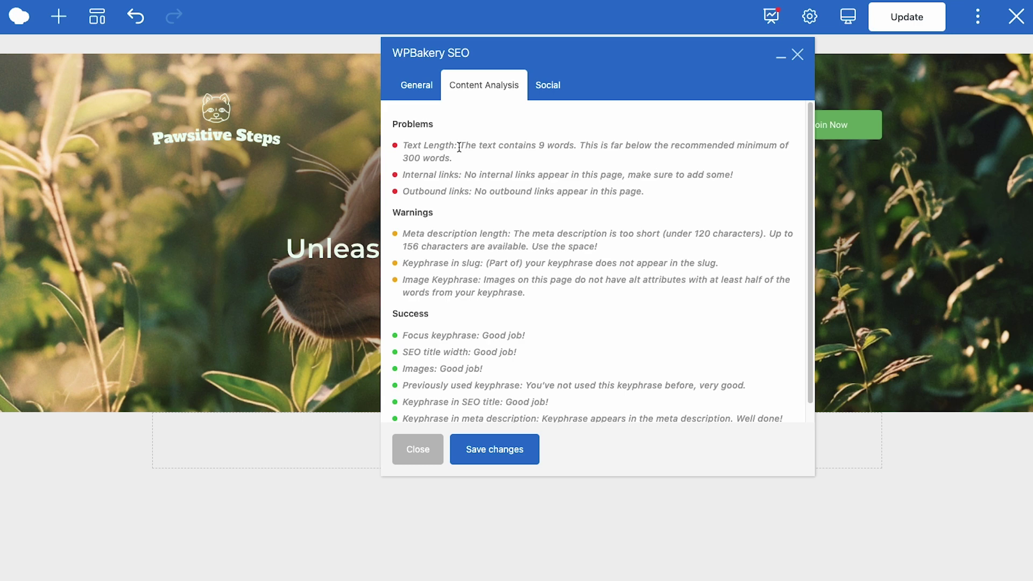
{"action": "left_click_drag", "start_coordinate": [459, 147], "coordinate": [395, 150]}
{"action": "left_click", "coordinate": [543, 146]}
{"action": "left_click_drag", "start_coordinate": [405, 178], "coordinate": [462, 172]}
{"action": "left_click", "coordinate": [462, 173]}
{"action": "left_click_drag", "start_coordinate": [410, 192], "coordinate": [477, 191]}
{"action": "left_click", "coordinate": [501, 259]}
{"action": "left_click", "coordinate": [502, 450]}
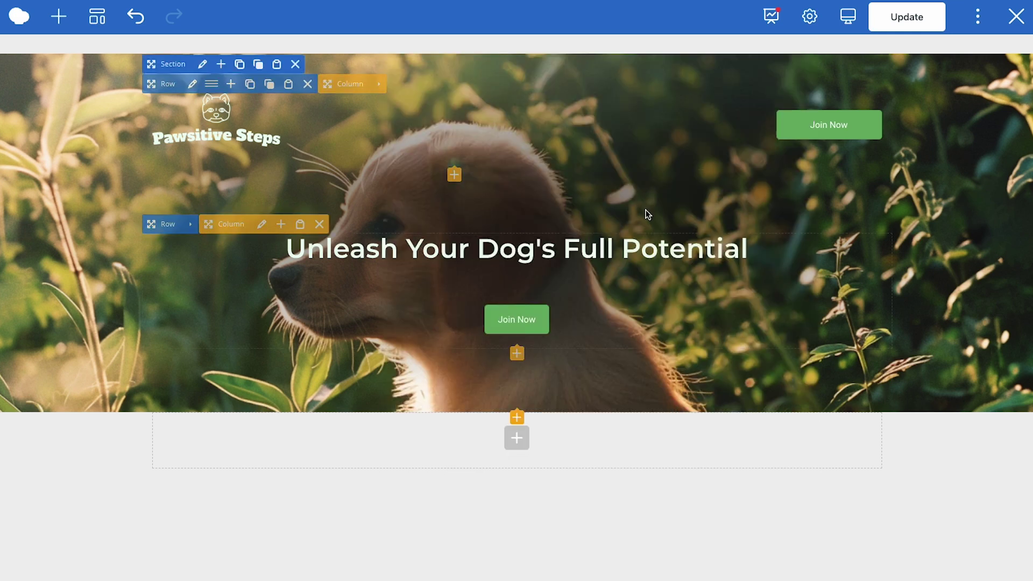